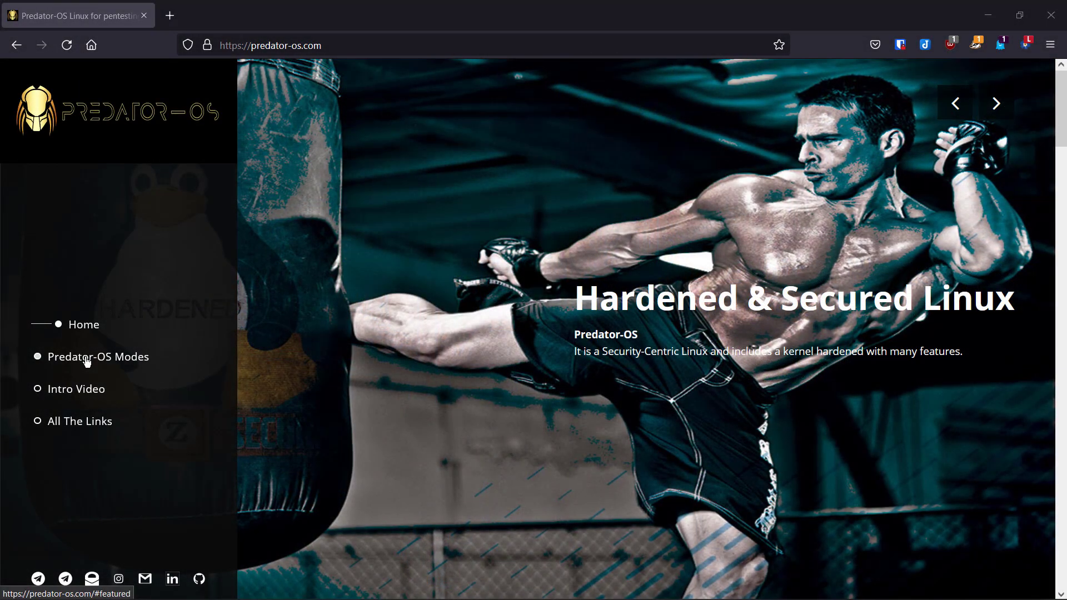
Step: Show the site's Predator-OS Modes section with the distro specifications and its 9 operating modes
click(86, 361)
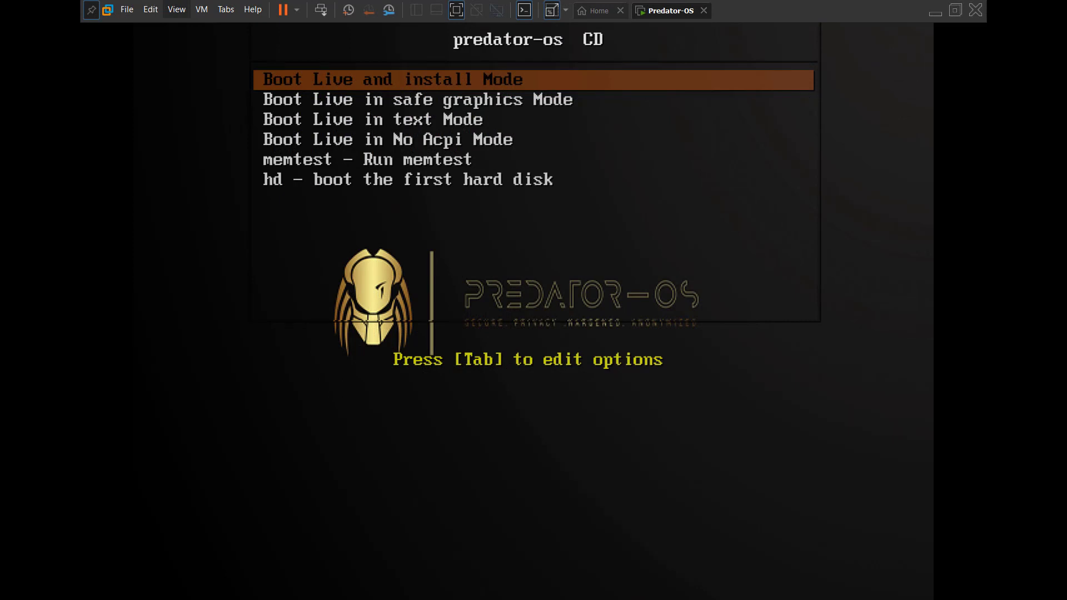
Step: Boot 'Boot Live and install Mode' in exclusive full-screen and launch the Predator-OS installer
key(Return)
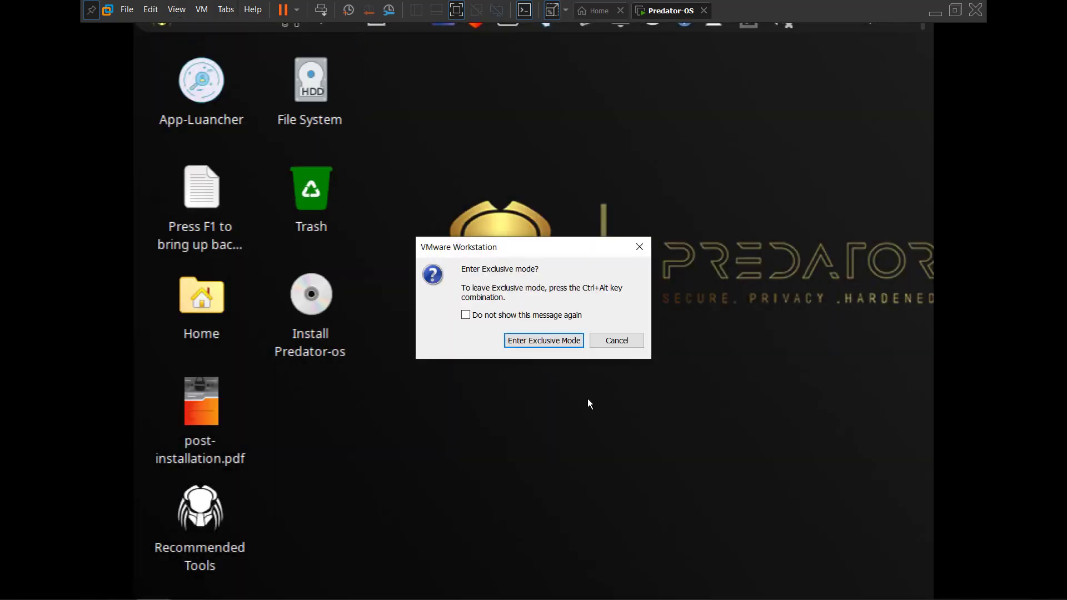
click(547, 340)
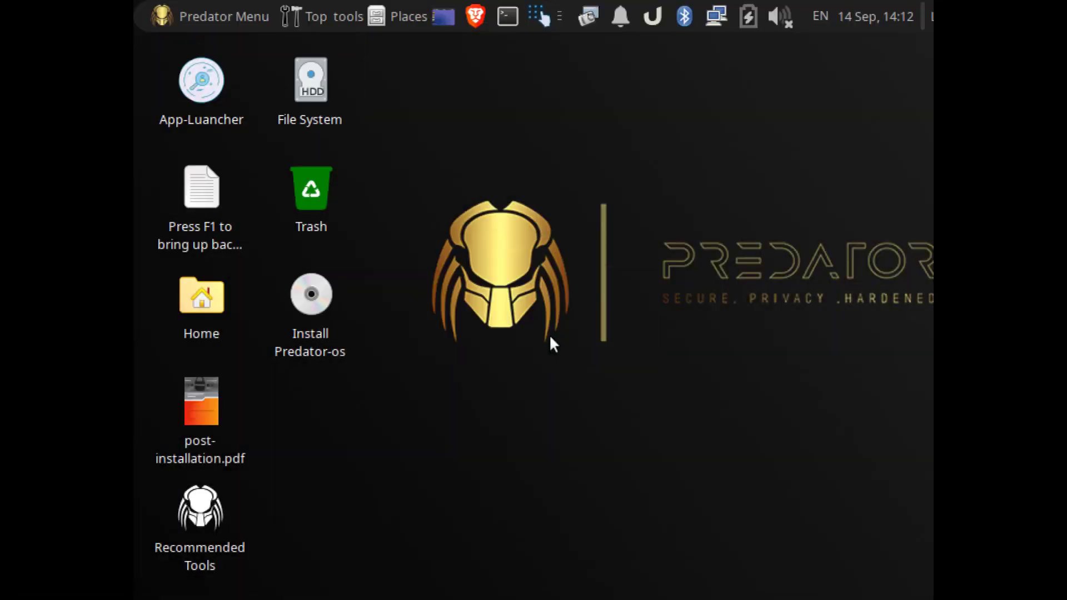
double_click(350, 275)
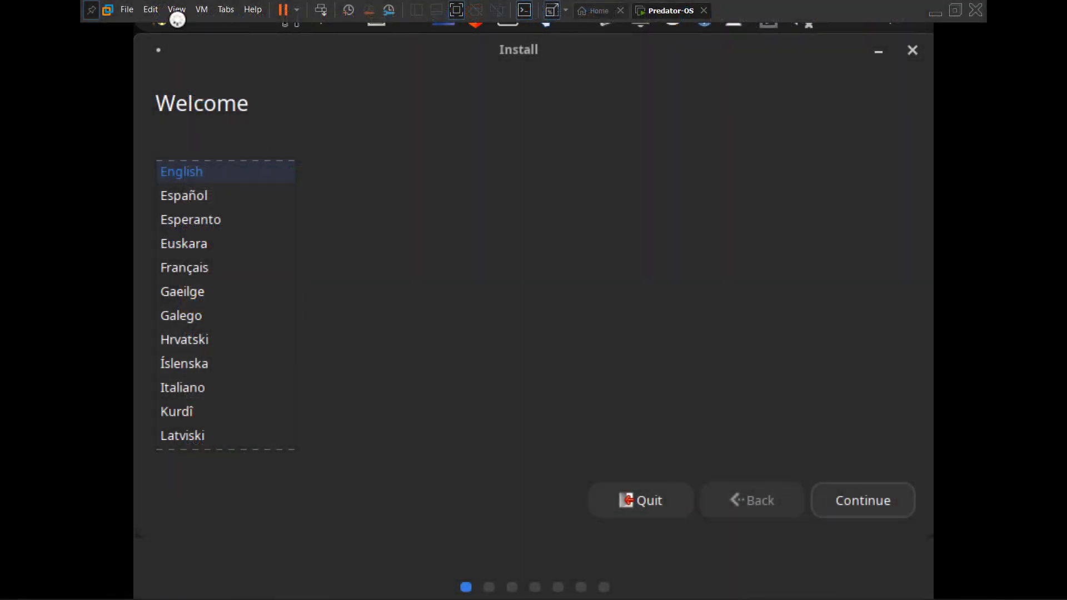
Step: Put the VM in exclusive mode and accept English with the English (US) keyboard layout
click(174, 10)
click(206, 35)
click(549, 341)
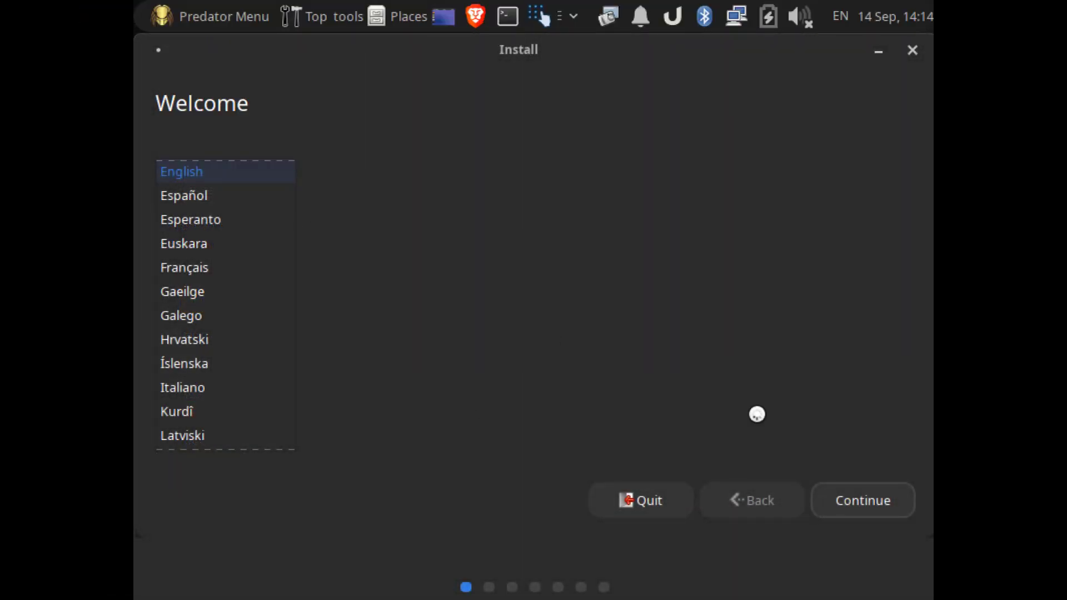
click(850, 499)
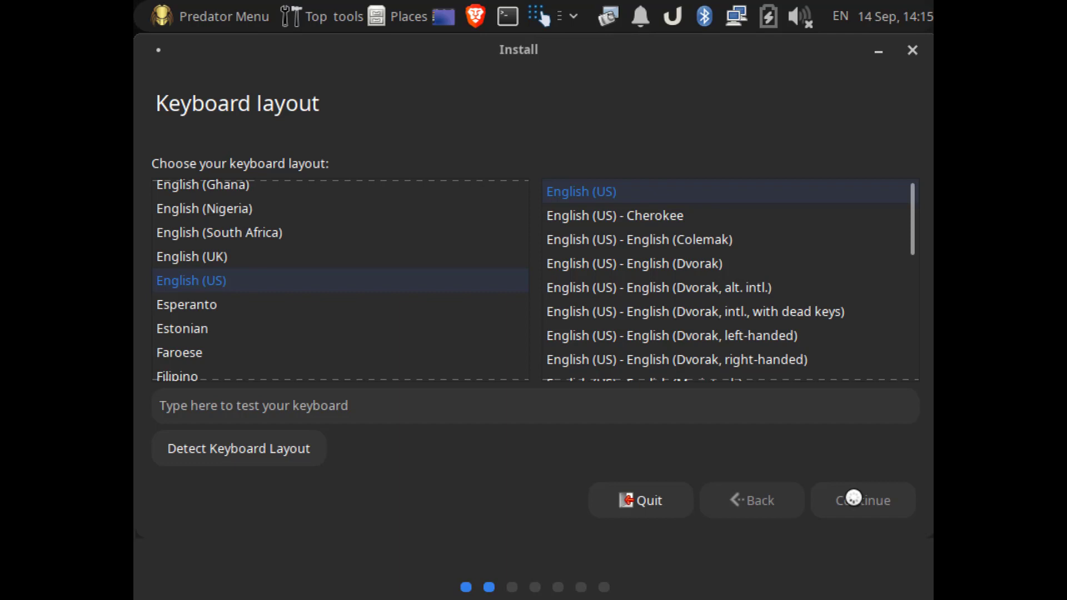
click(853, 498)
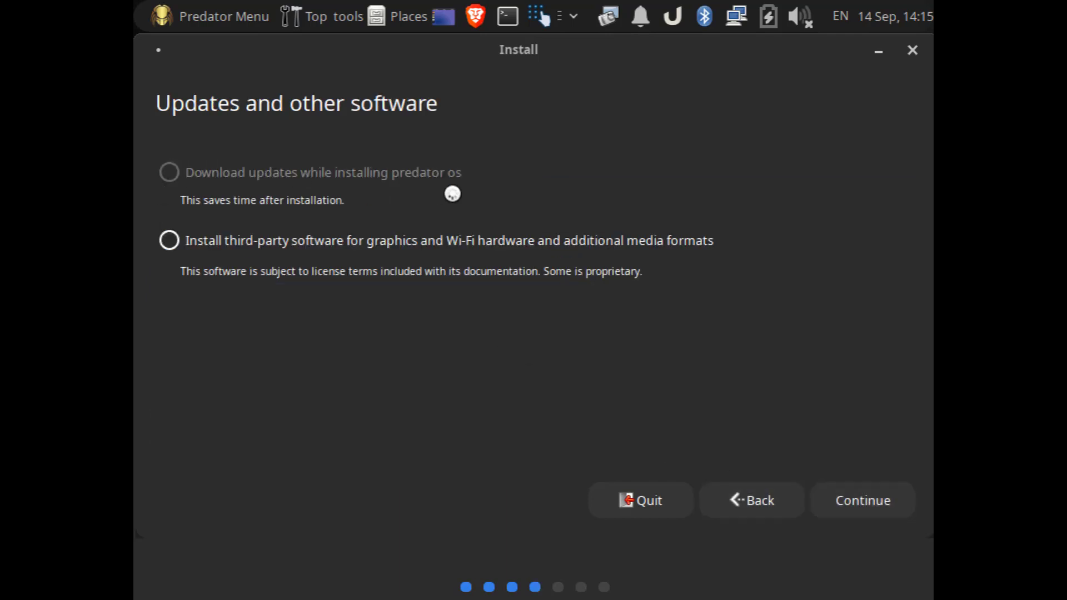
Step: Include third-party software, erase the whole disk for installation, and choose New York time
click(189, 241)
click(850, 497)
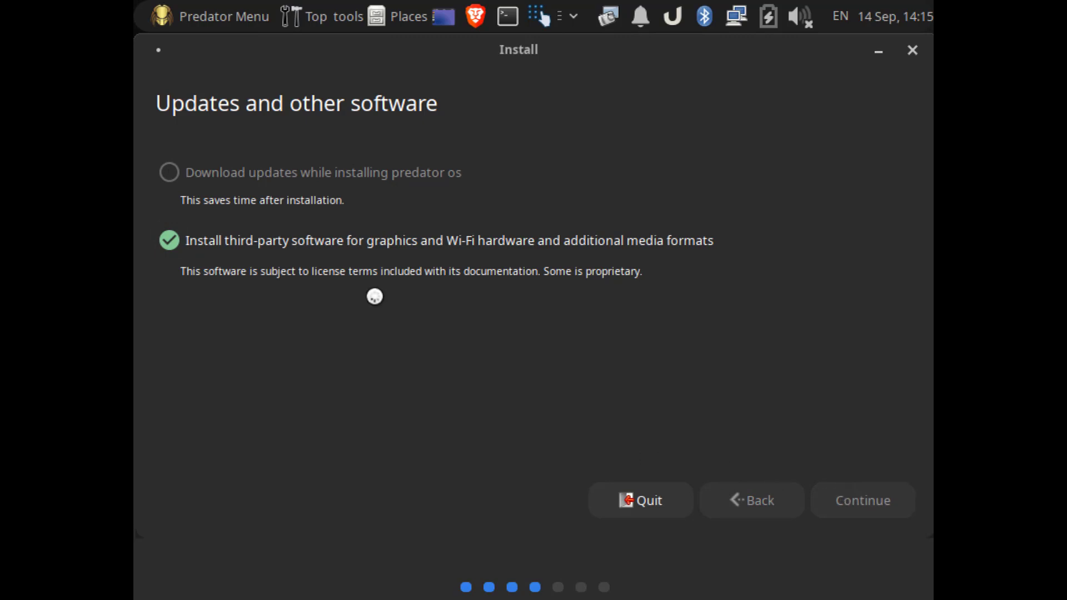
click(862, 496)
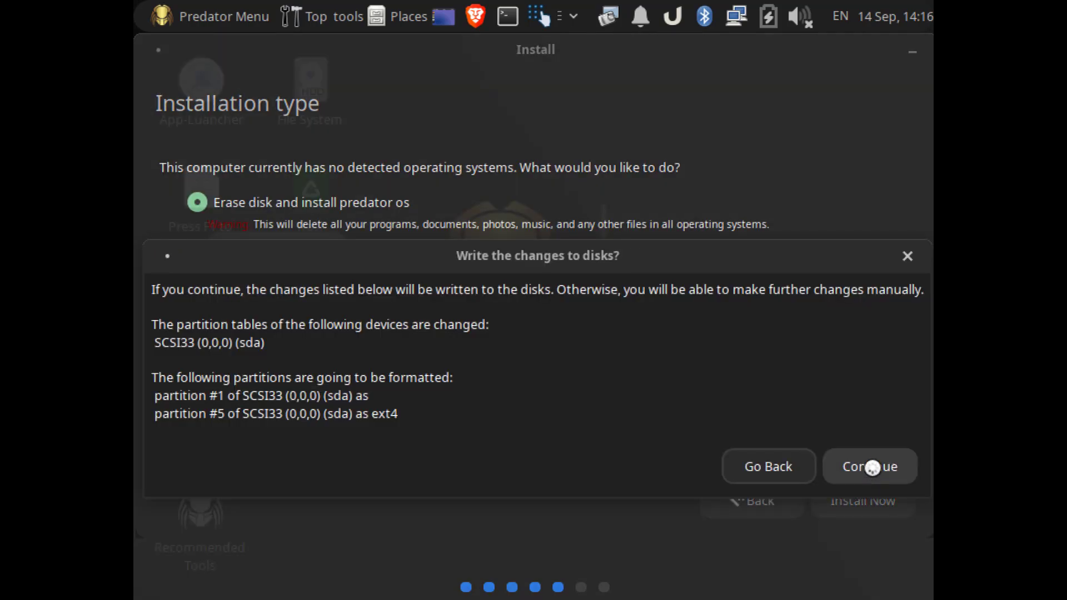
click(873, 467)
click(858, 500)
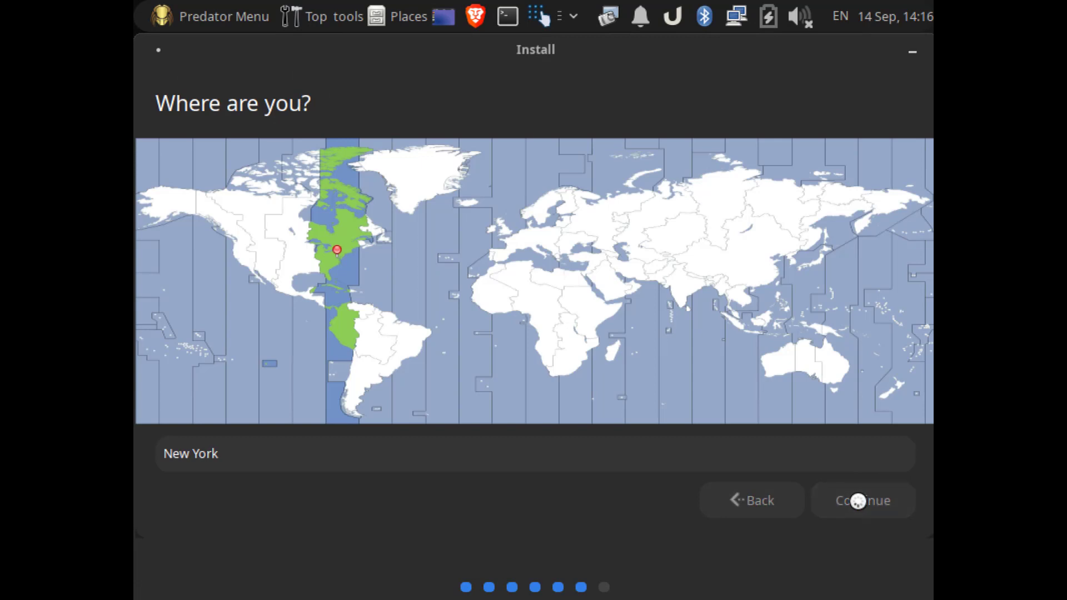
Step: Fill in the new user's name, username and password, then begin the installation
text(predat)
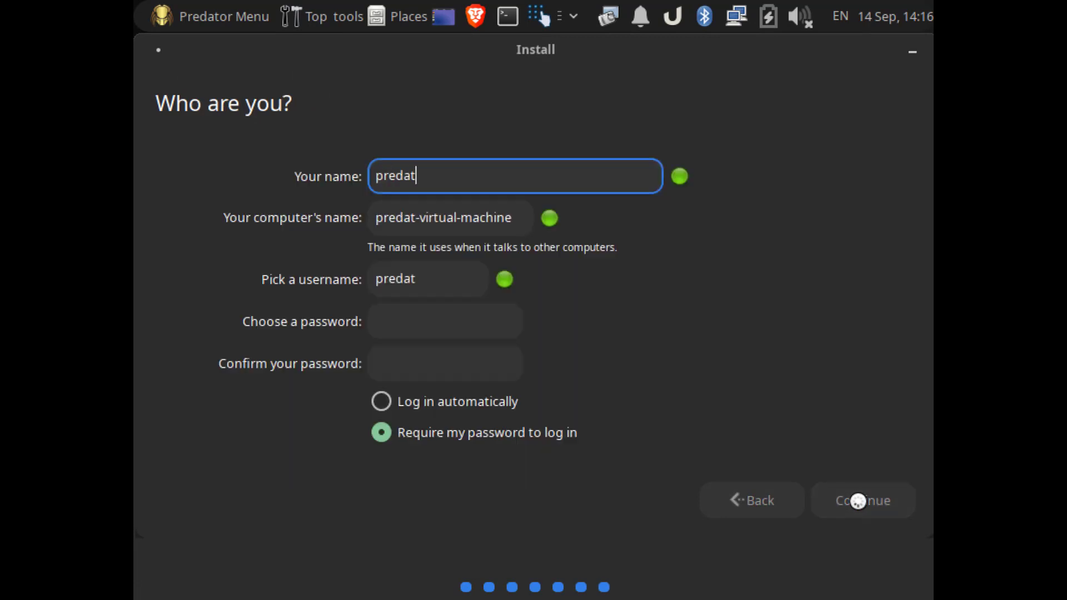
text(or)
key(Tab)
text(prey)
key(Tab)
key(Tab)
text(predator123)
key(Tab)
text(predator123)
click(872, 502)
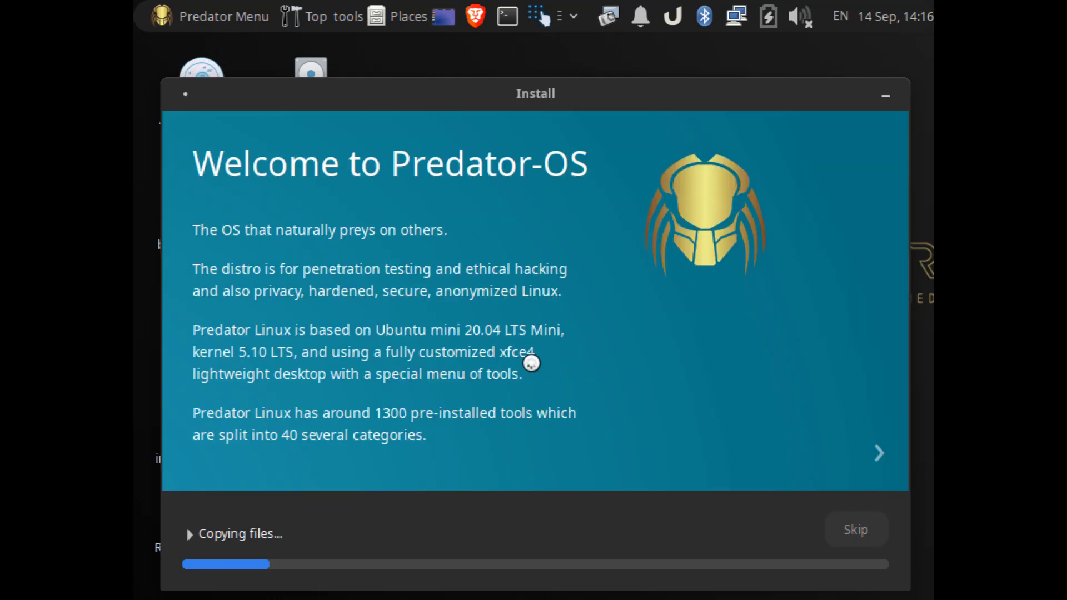
Step: Boot the installed 'predator-os CD GNU/Linux' GRUB entry to reach the login screen
mouse_move(533, 2)
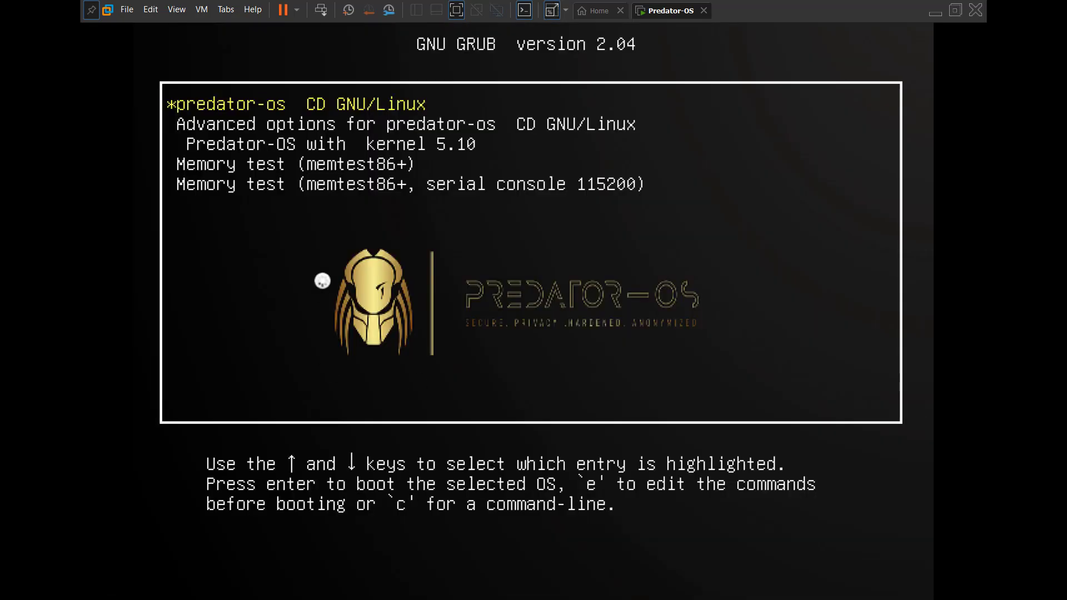
key(Return)
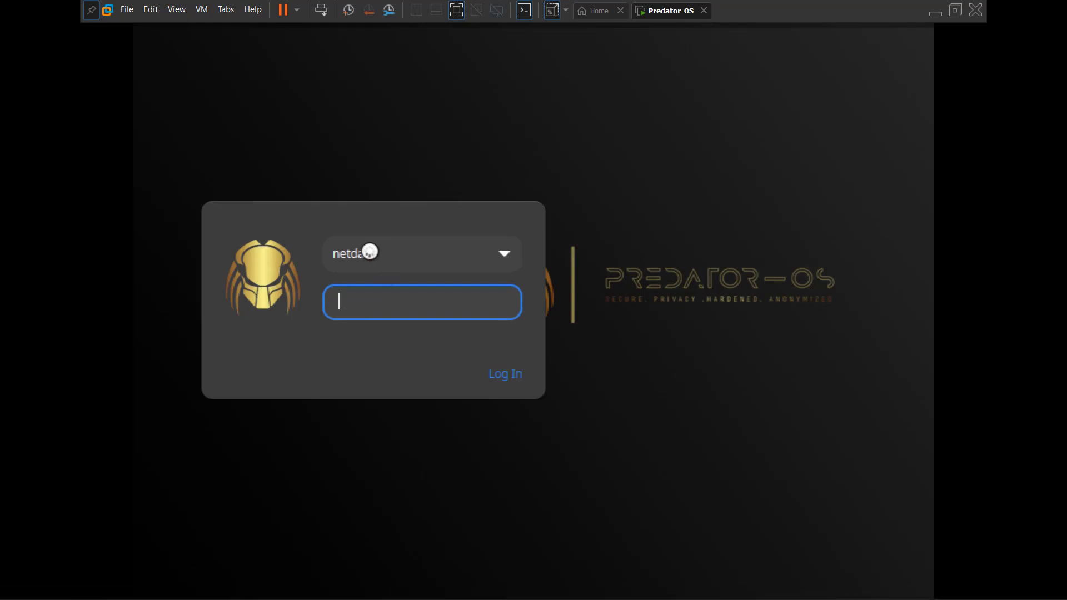
Step: Log in by choosing the other user account from the list and entering its password
click(475, 261)
click(370, 283)
key(Return)
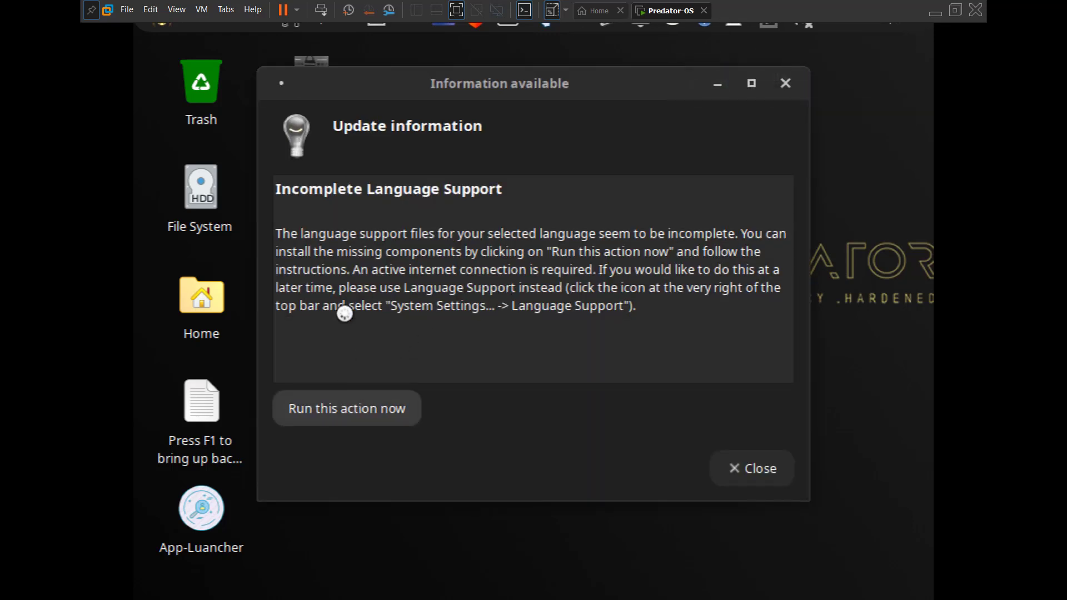
Step: Install the missing language support, dismiss the notices, and update the home folder names
click(360, 406)
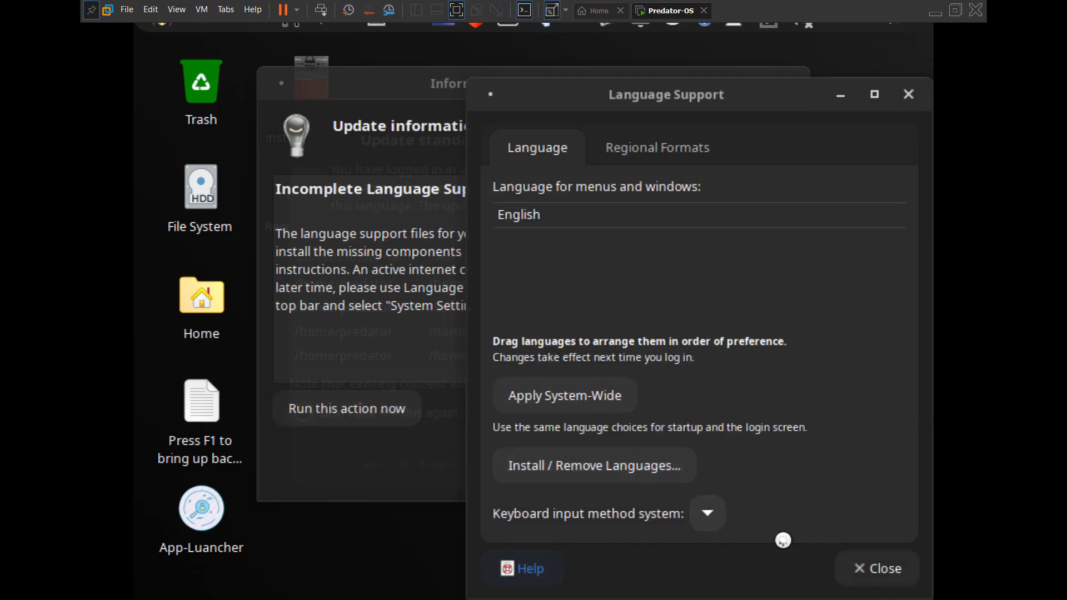
click(871, 566)
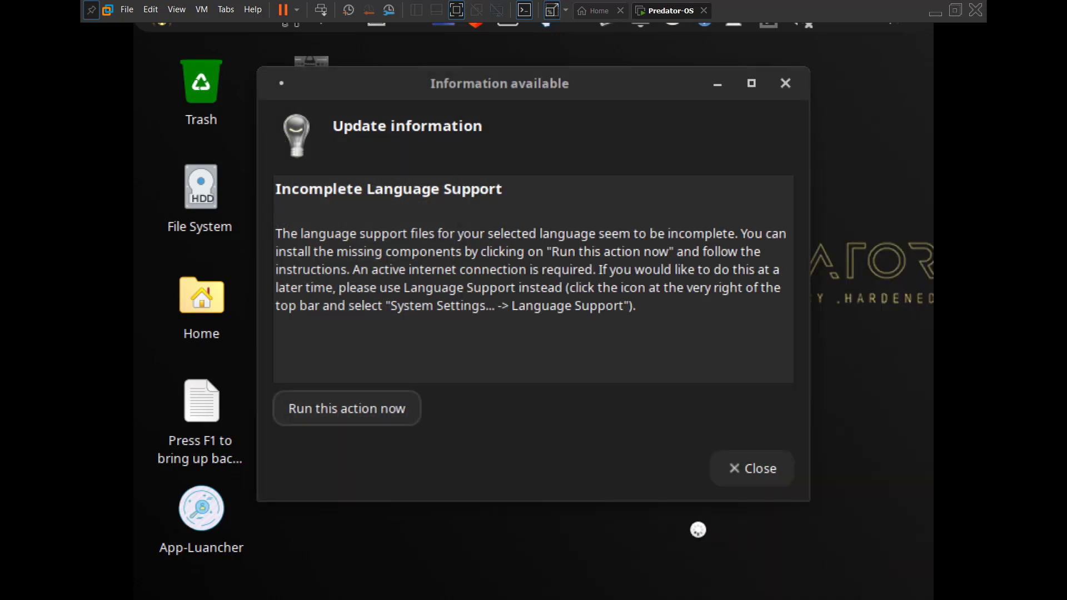
click(746, 469)
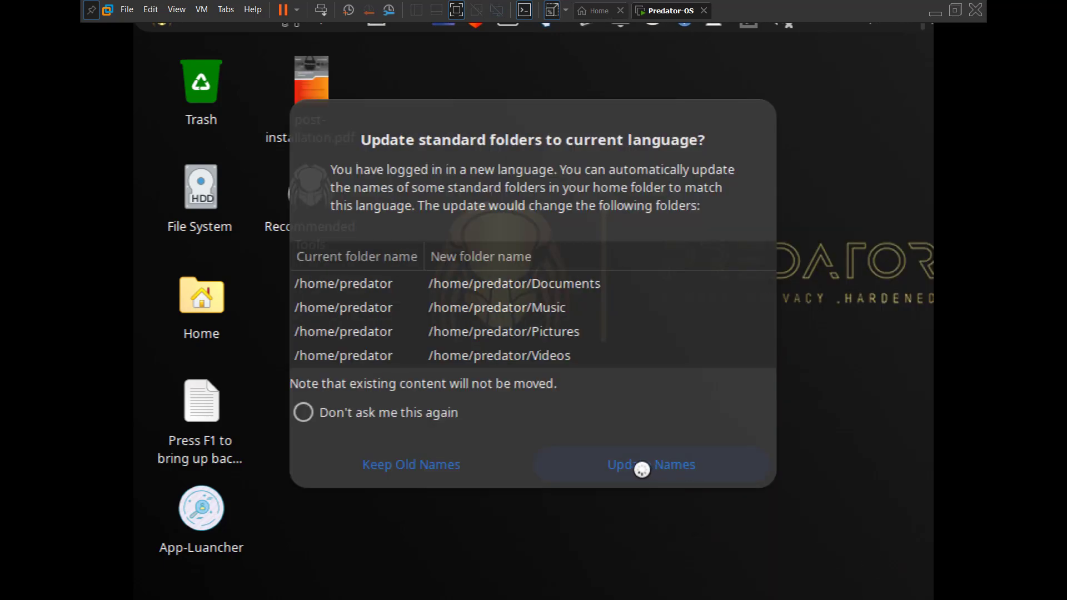
click(641, 469)
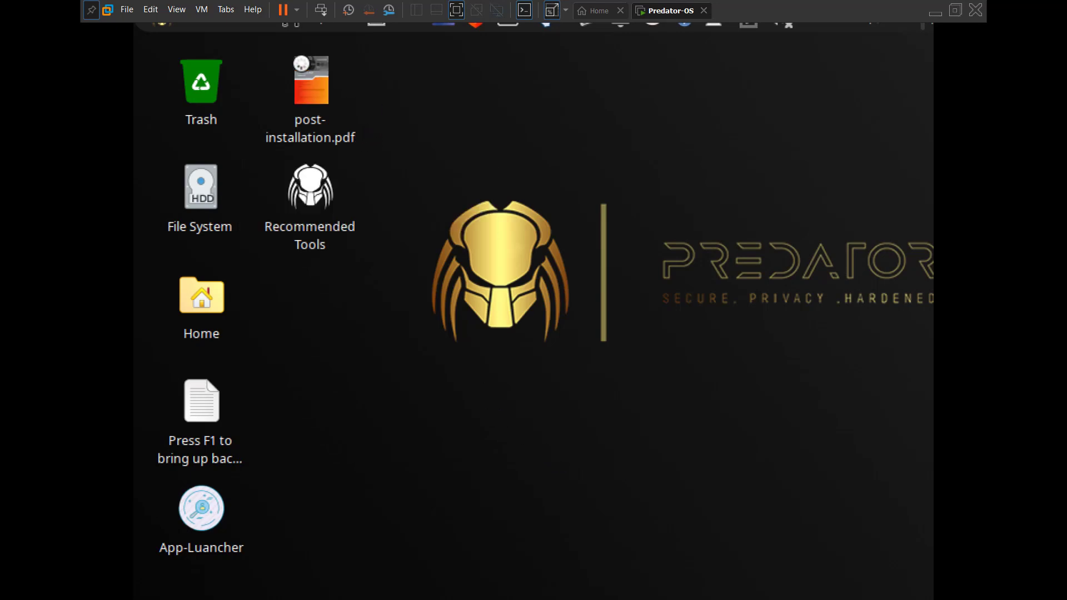
Step: Switch the VM into exclusive mode
click(173, 8)
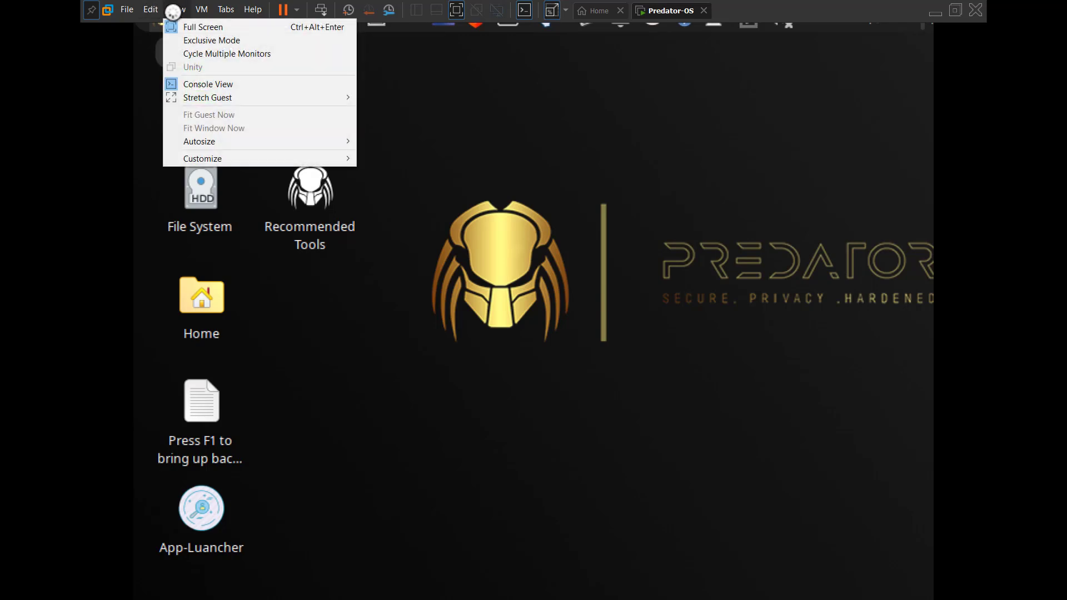
click(185, 40)
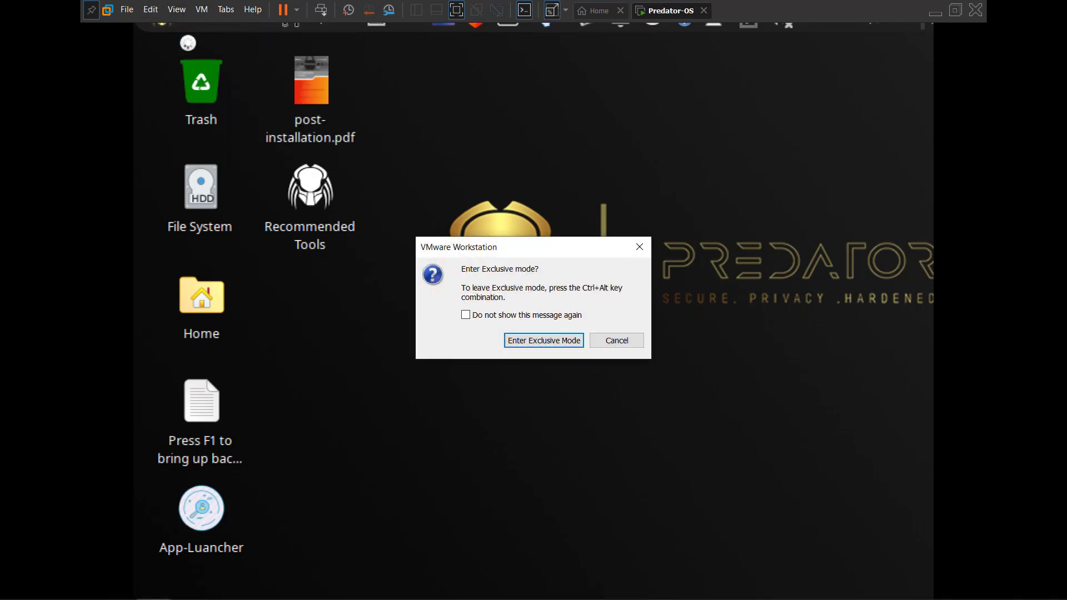
click(549, 343)
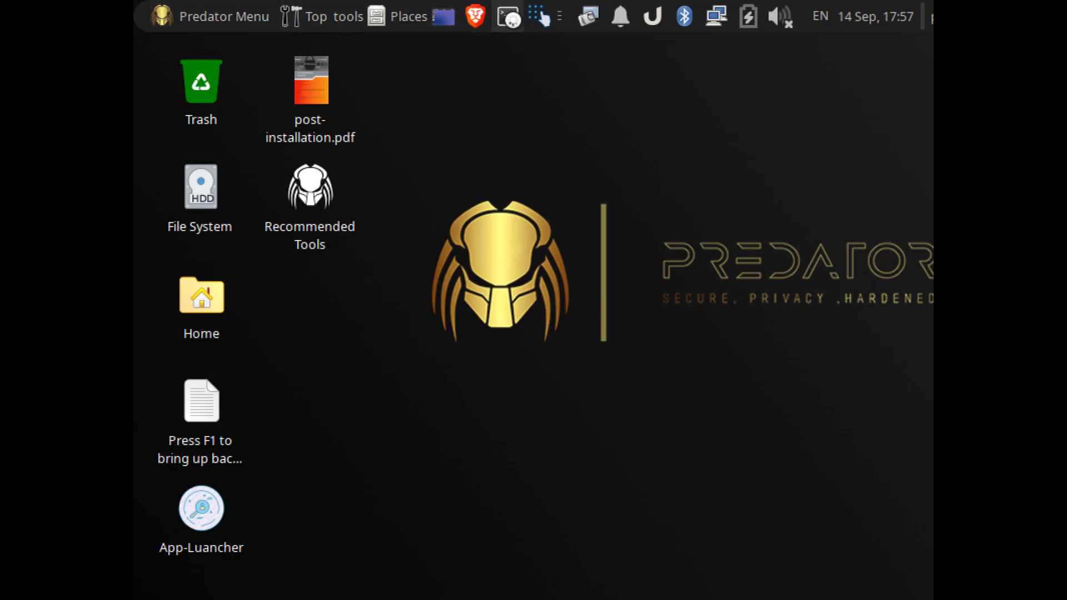
Step: Run 'sudo apt update -y' in a terminal with the sudo password, then minimize it
click(507, 16)
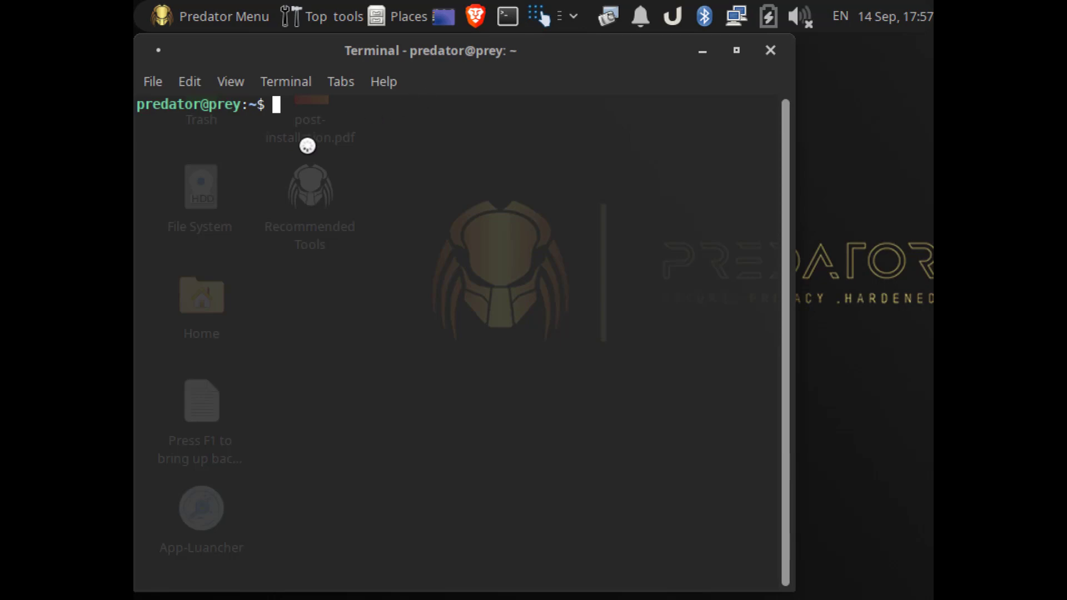
text(sudo a)
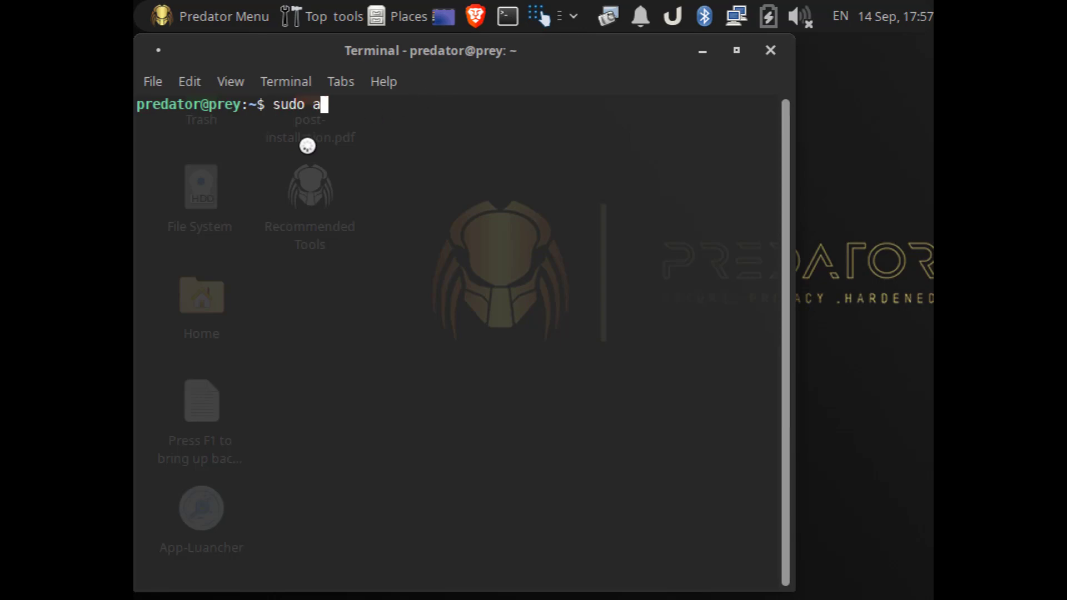
text(pt update)
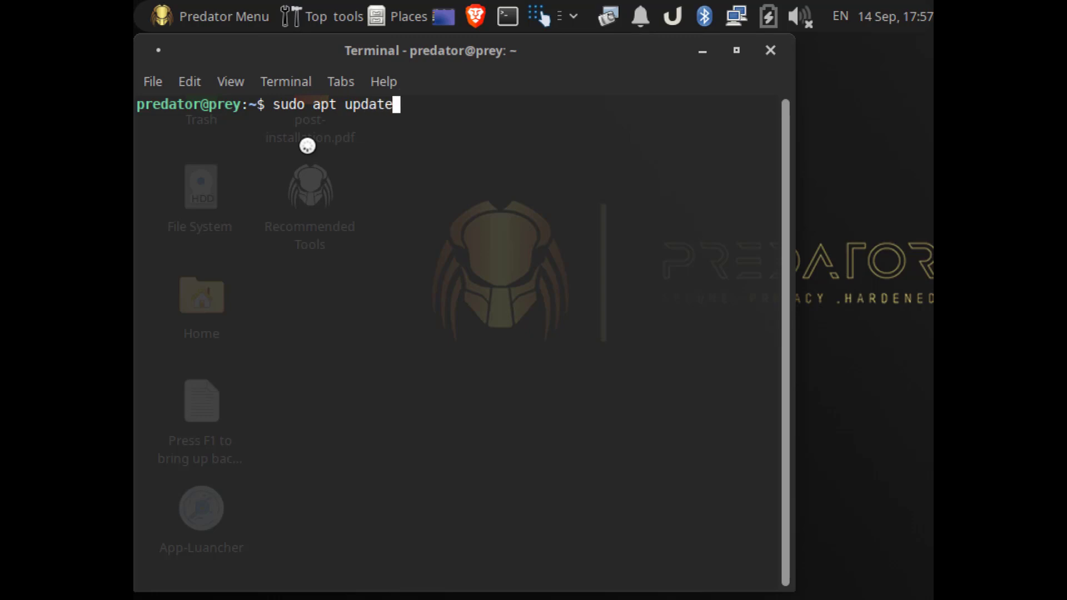
text( -y)
key(Return)
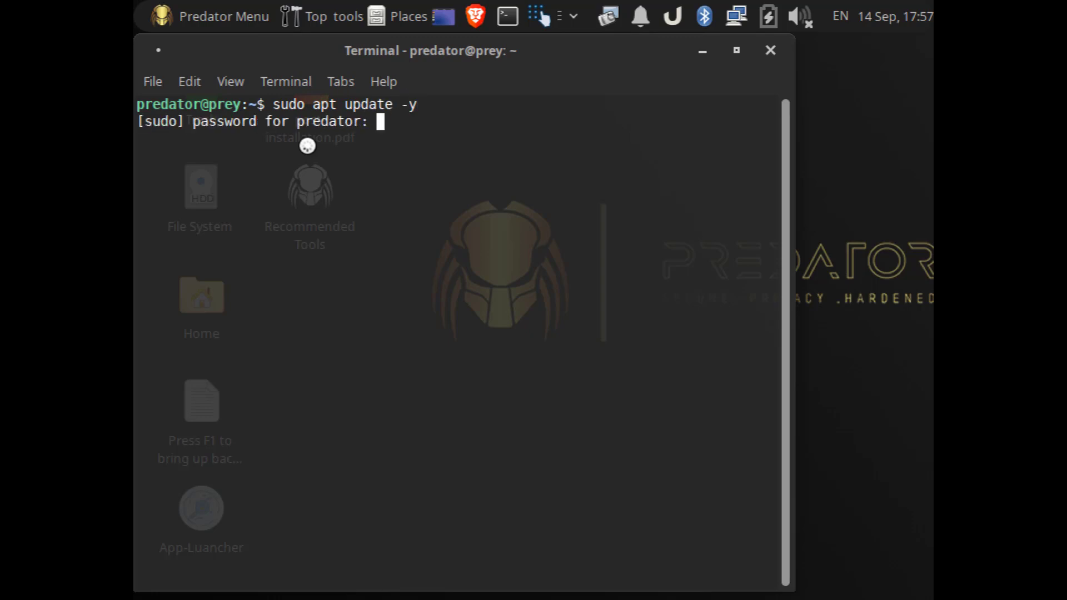
key(Return)
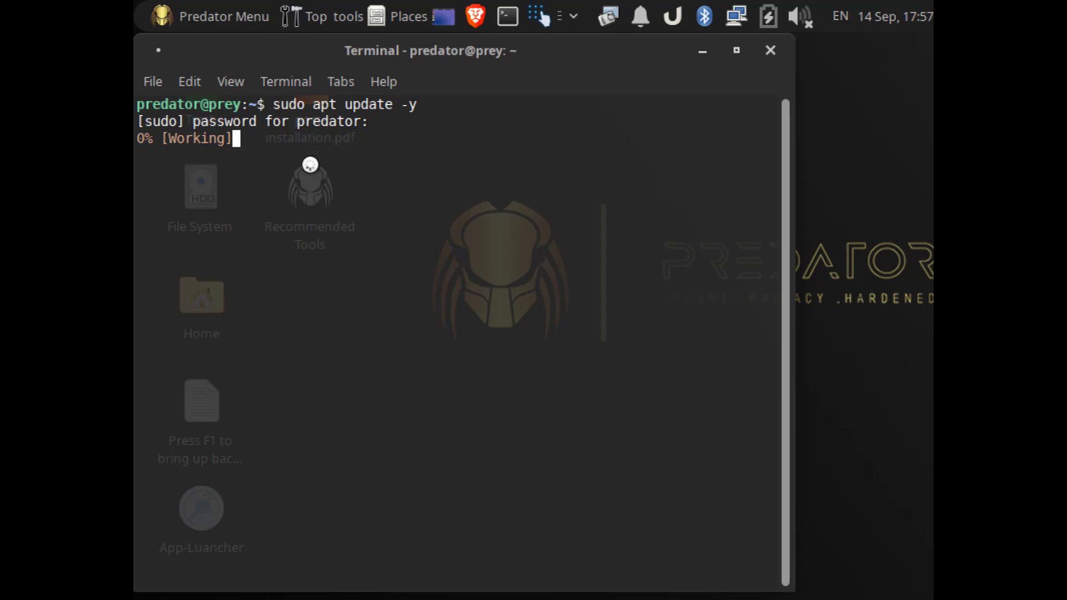
click(698, 56)
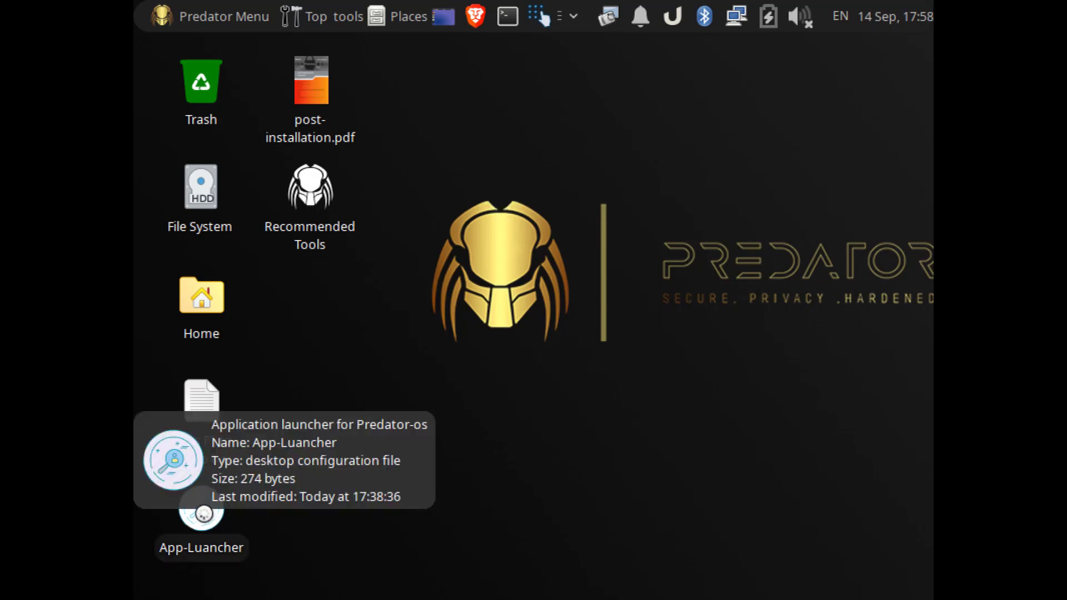
Step: Launch App-Luancher, inspect the locale warning in its terminal, then minimize the terminal
double_click(204, 514)
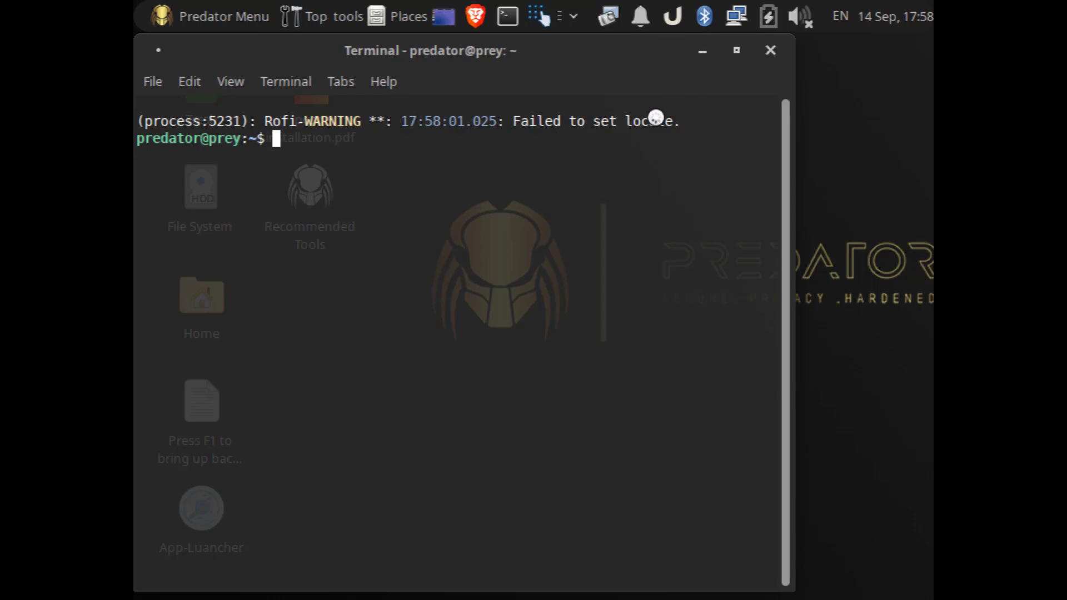
double_click(670, 120)
click(423, 167)
text(export)
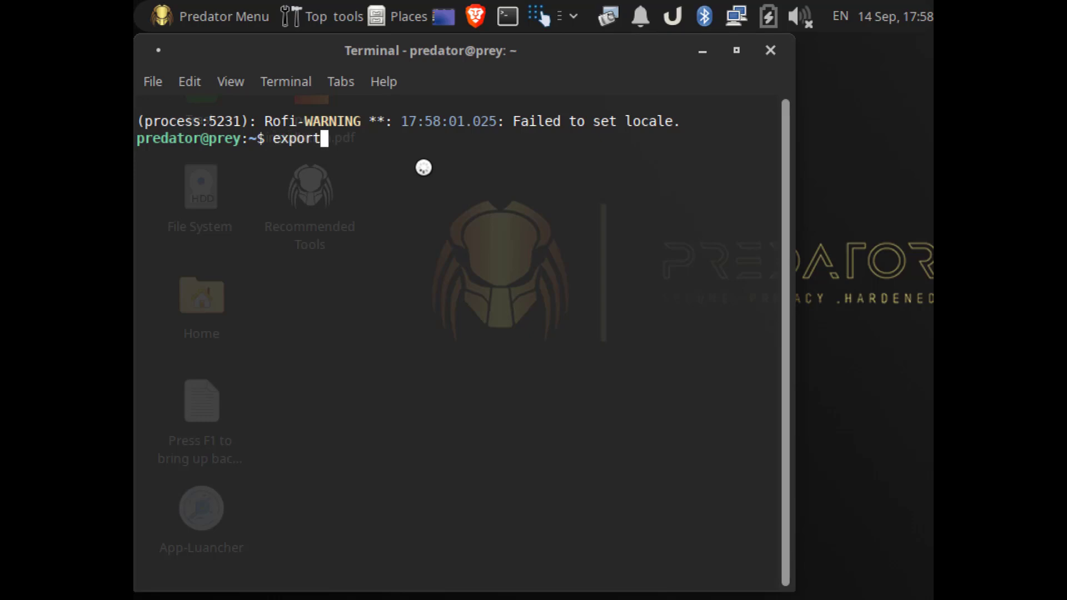
click(699, 50)
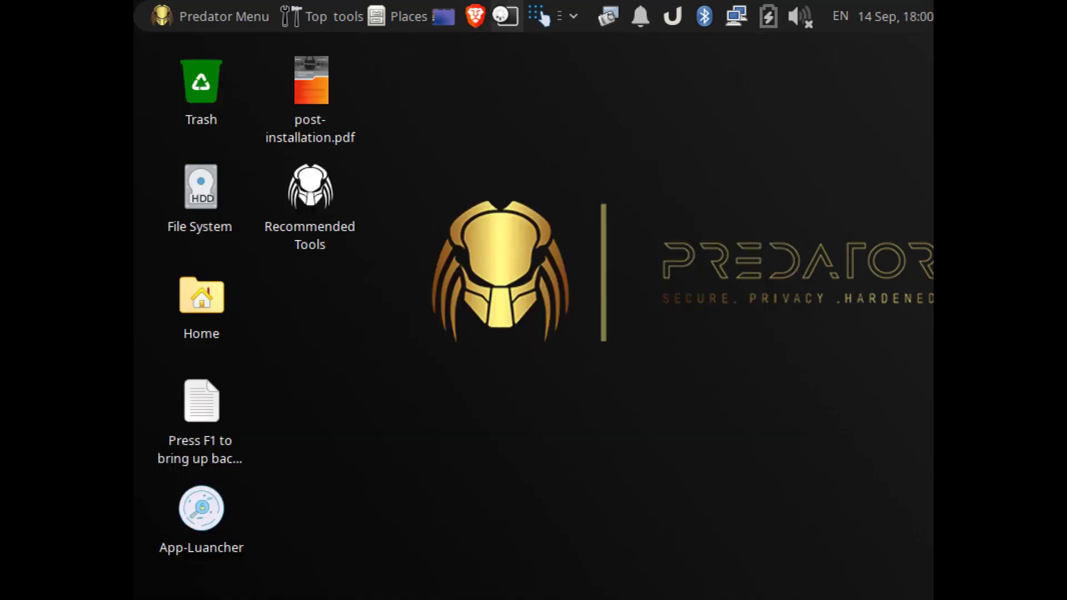
Step: Run 'export LC_ALL=C' in a new terminal
click(502, 15)
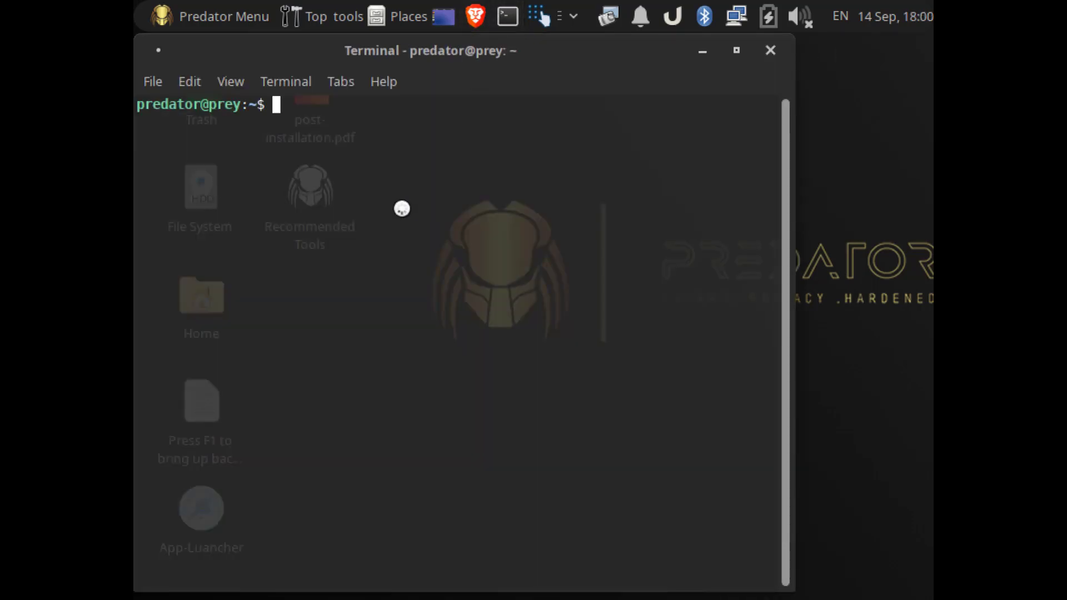
text(ep)
key(BackSpace)
text(xport)
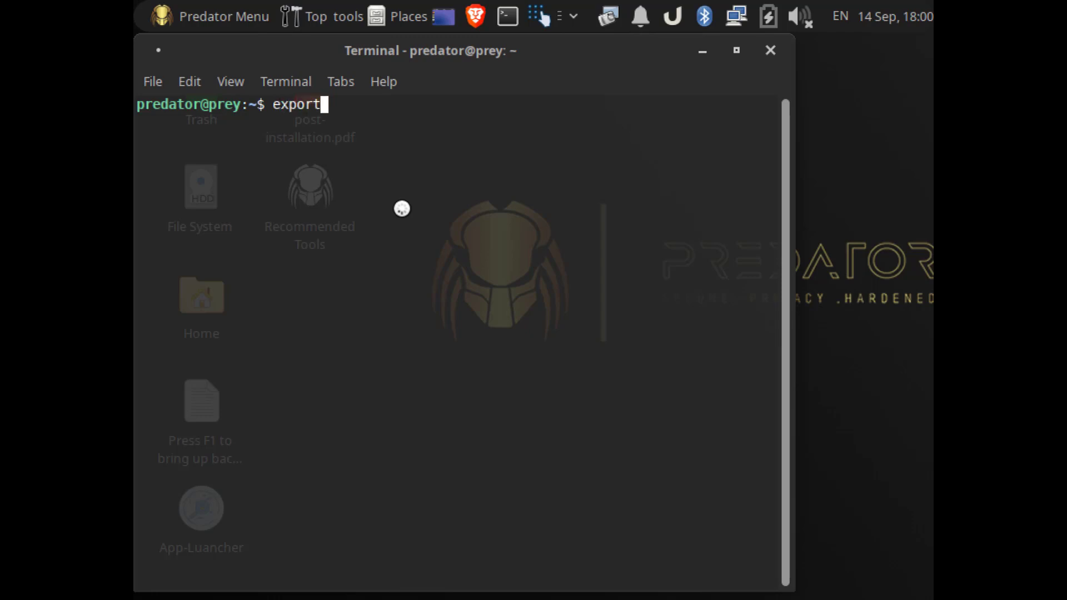
text( ALL)
key(BackSpace)
key(BackSpace)
key(BackSpace)
text(LC_ALL=C)
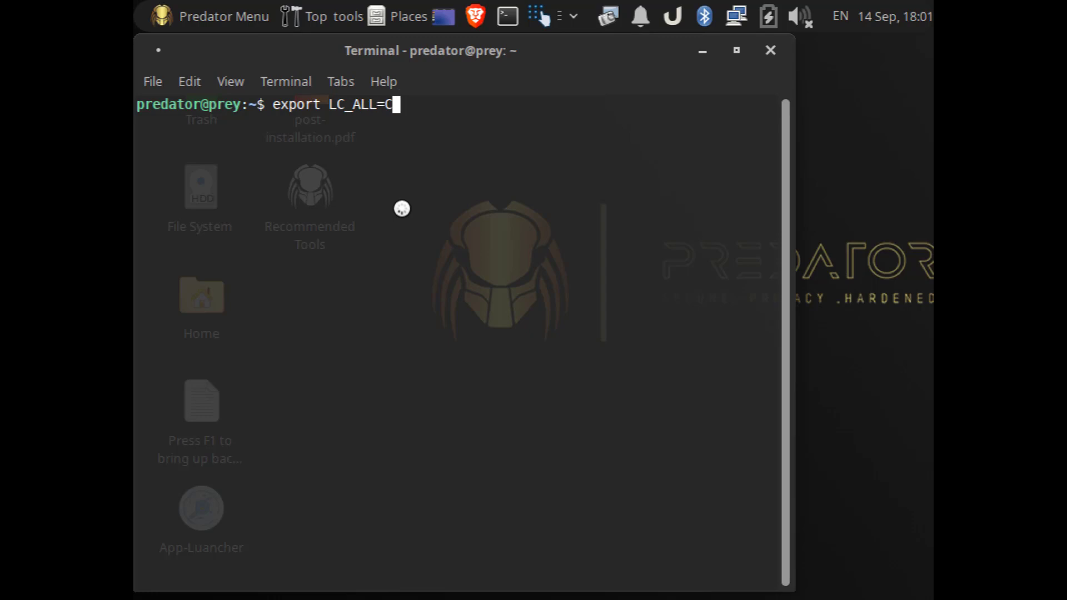
key(Return)
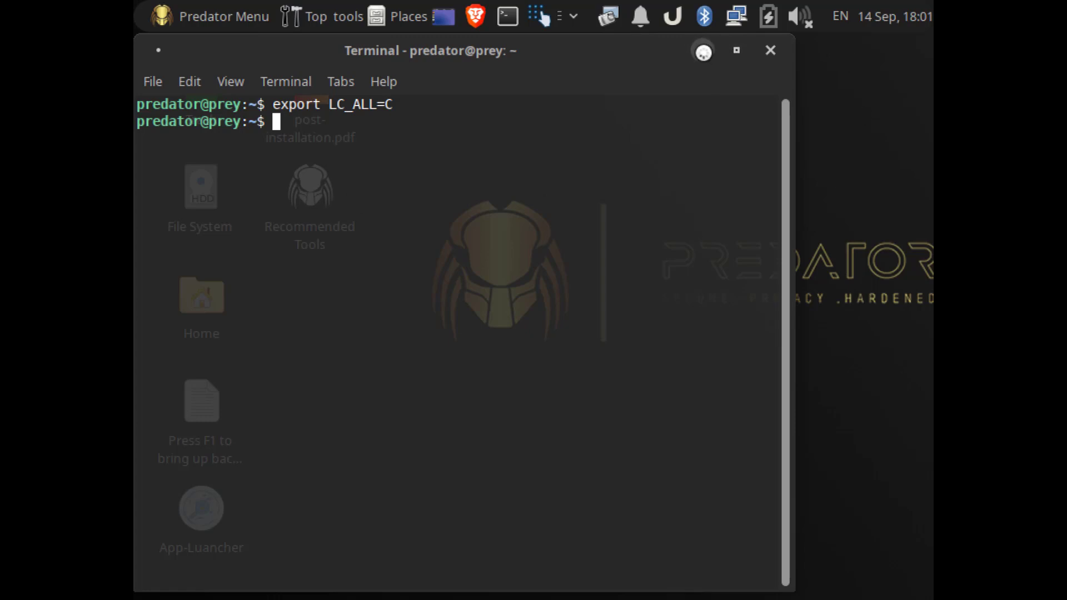
click(703, 52)
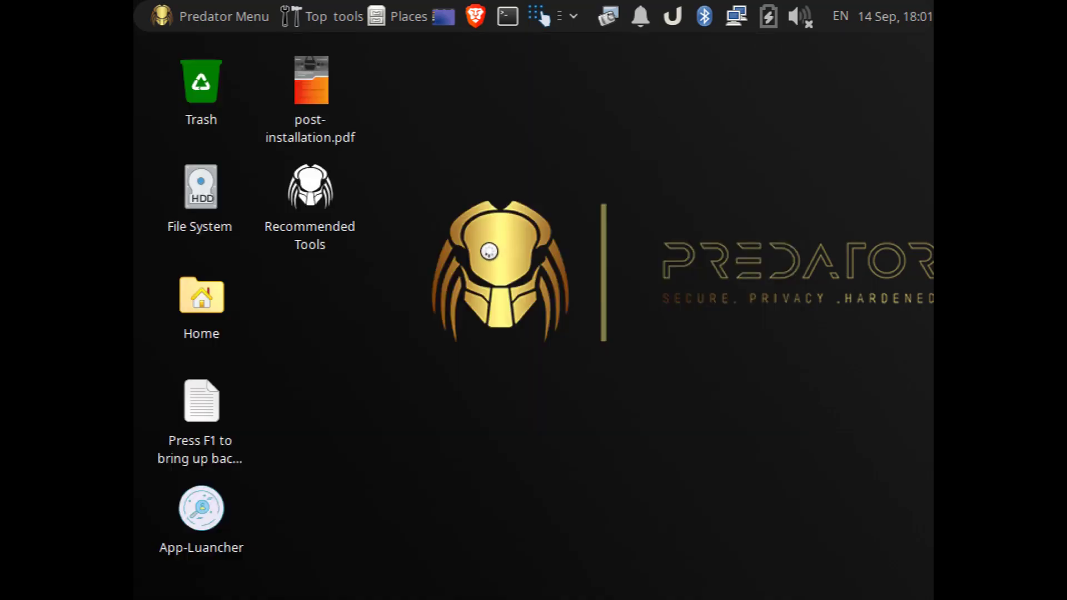
double_click(203, 505)
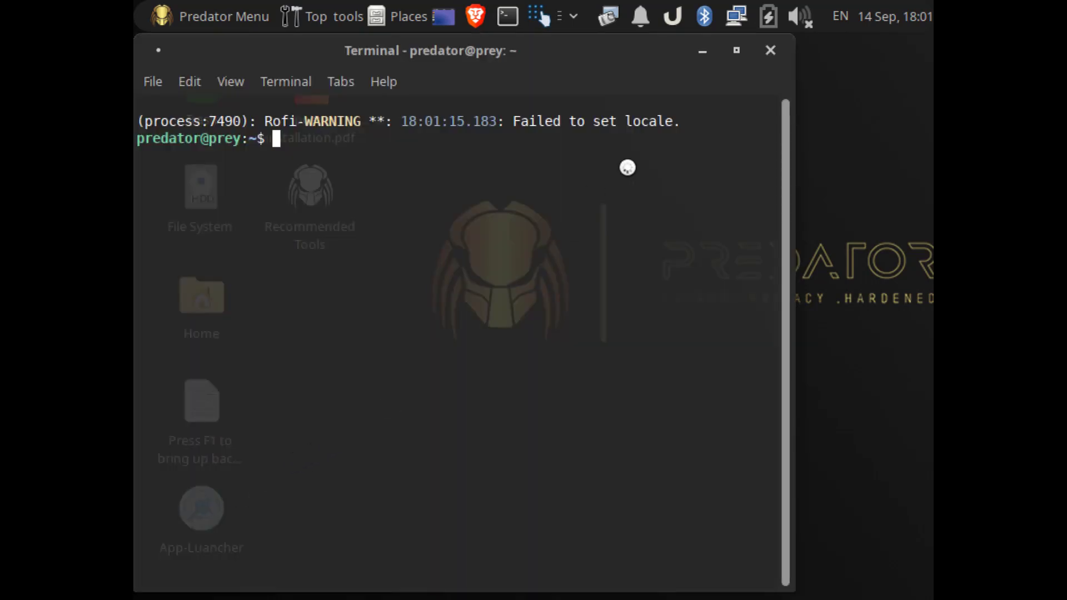
click(770, 50)
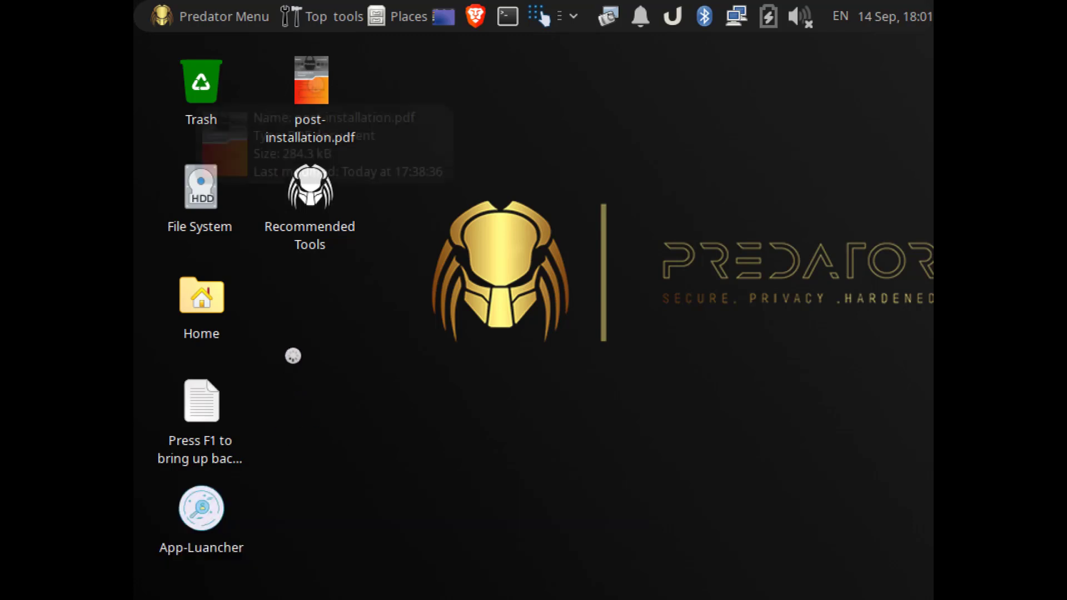
double_click(316, 83)
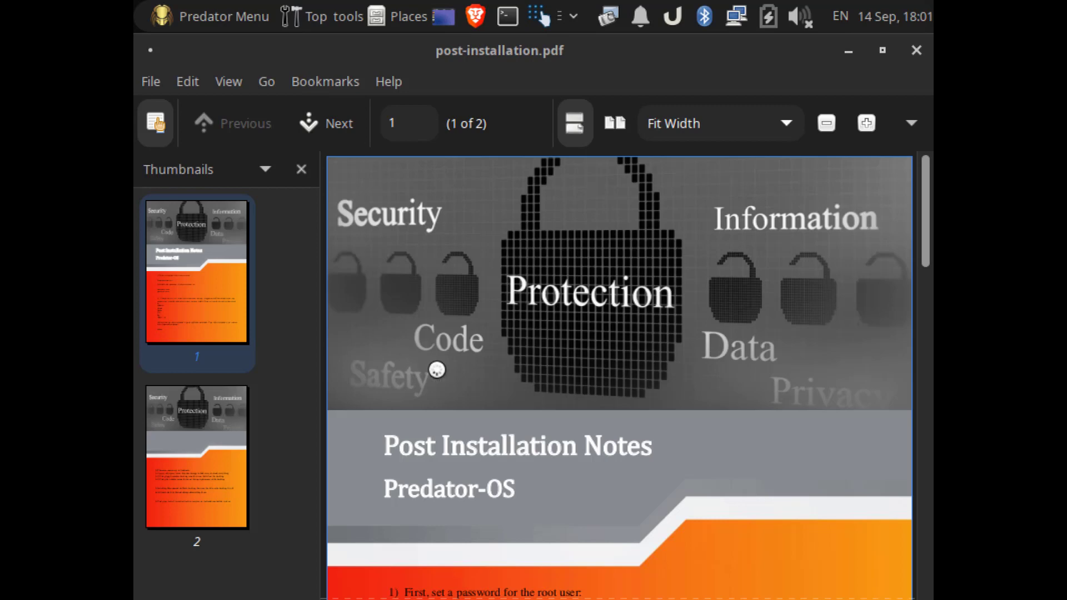
scroll(436, 365, down, 10)
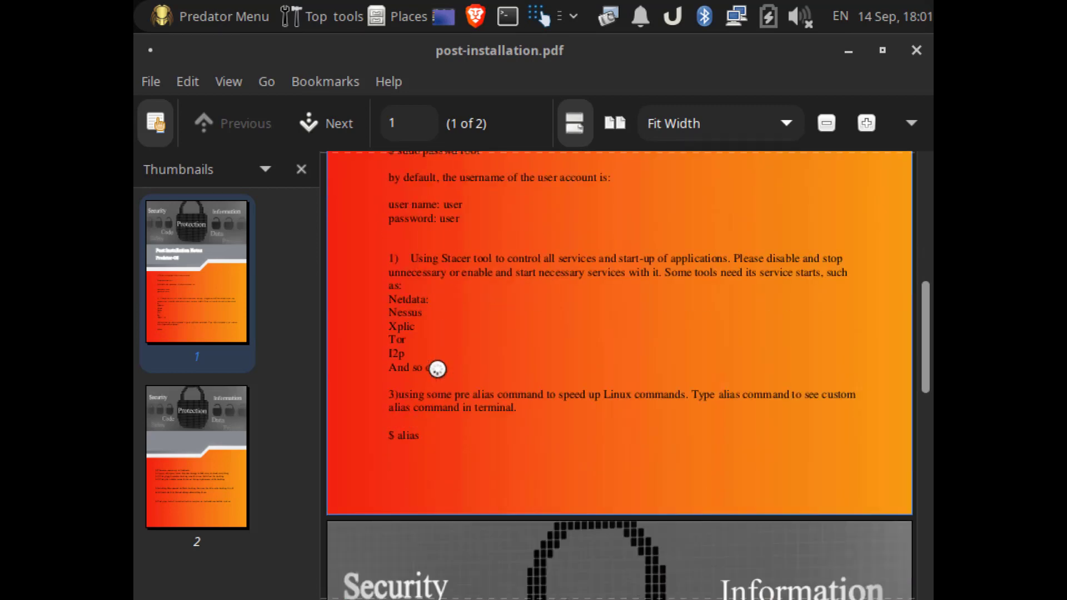
scroll(448, 391, down, 7)
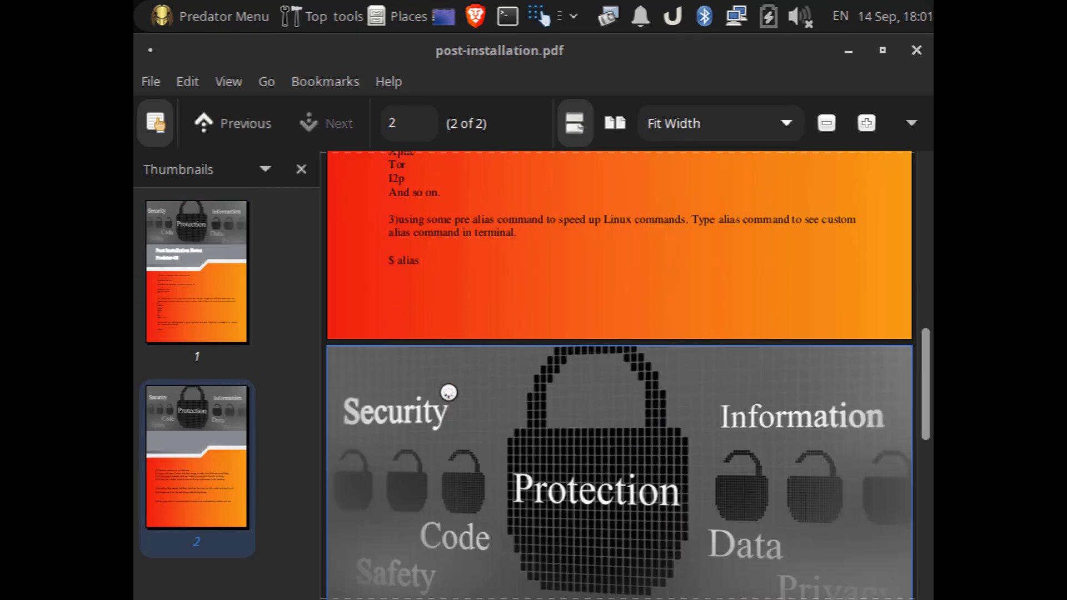
scroll(448, 392, down, 7)
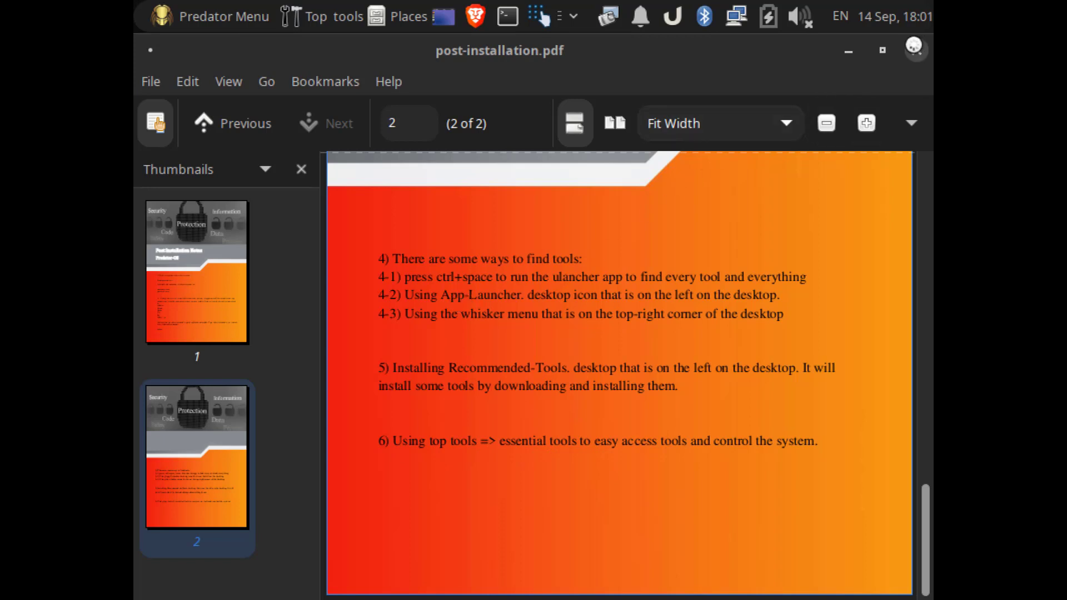
click(916, 50)
Step: Run Recommended Tools with the sudo password, install VisualStudioCode, then close the terminal
double_click(317, 190)
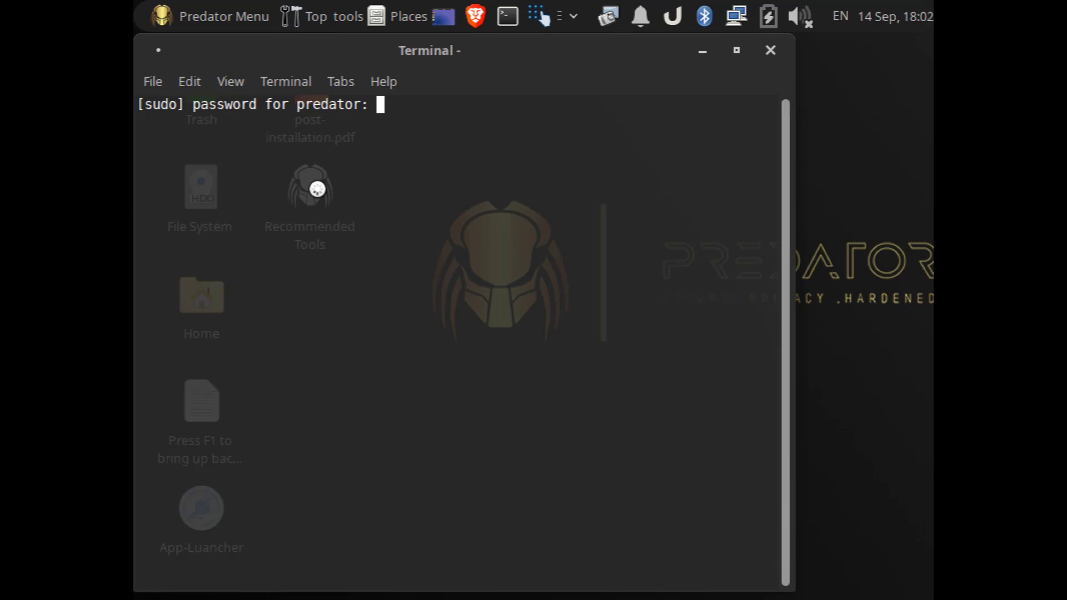
key(Return)
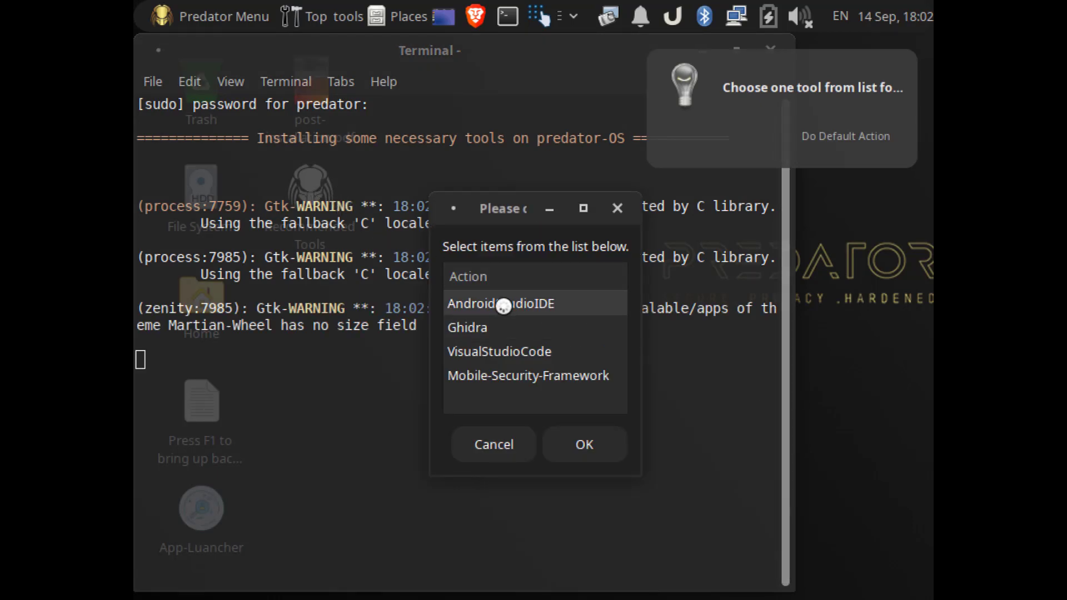
click(474, 329)
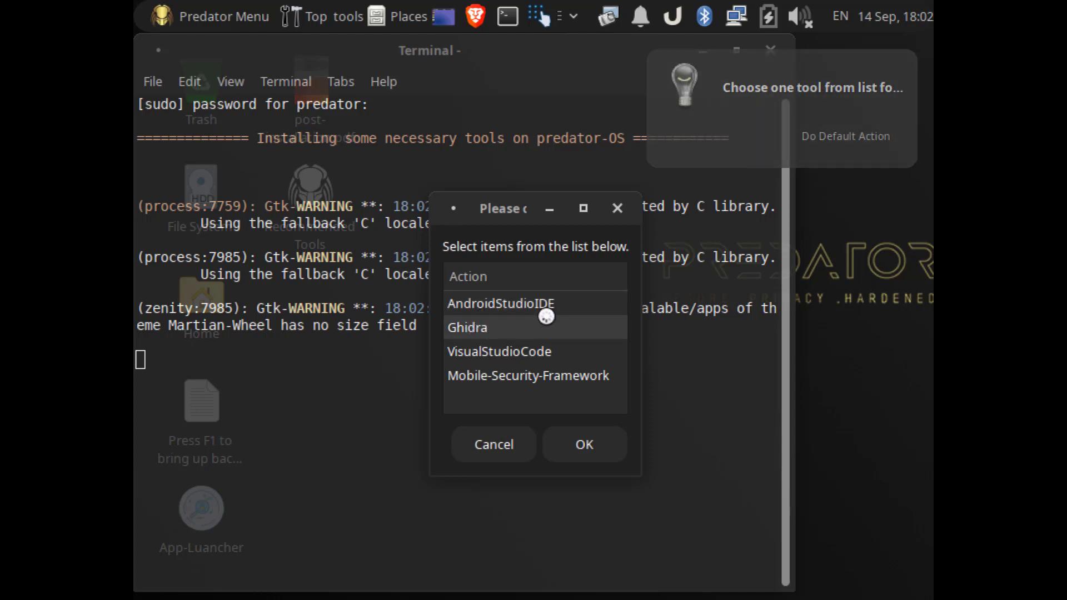
click(507, 343)
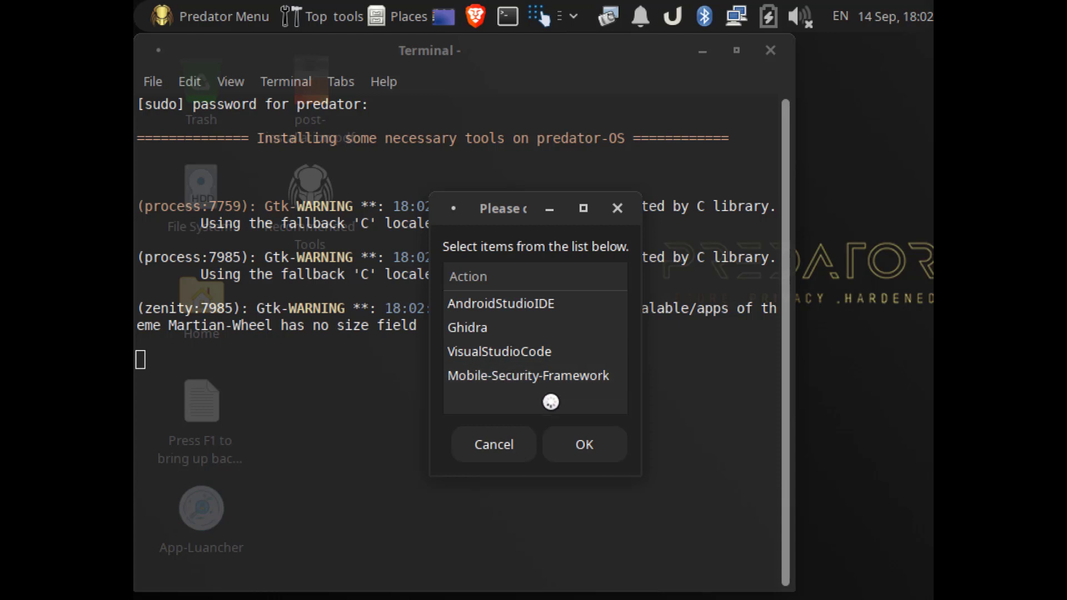
click(596, 440)
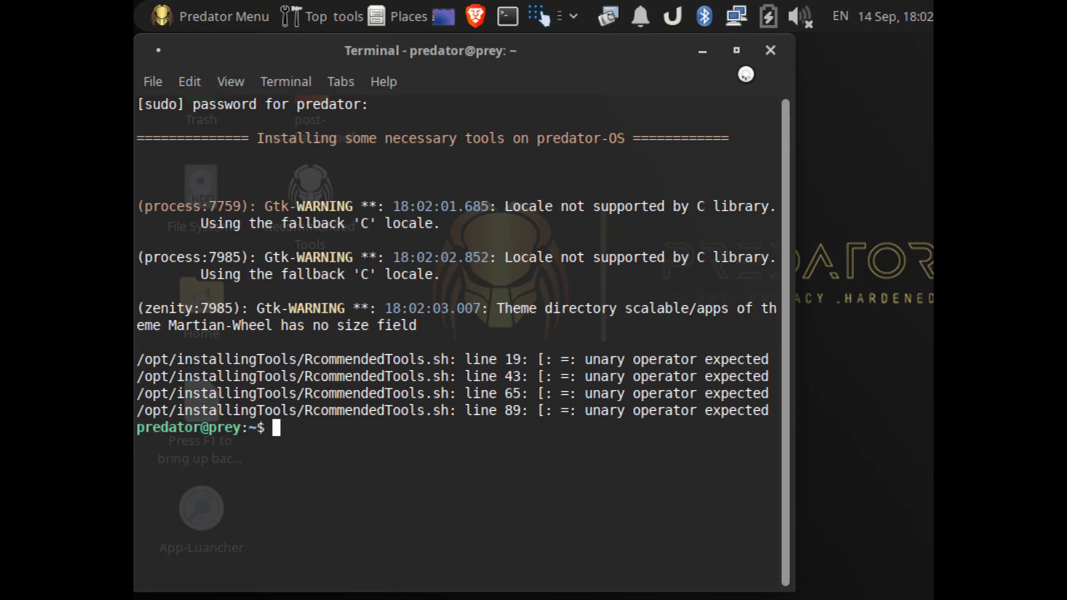
click(765, 51)
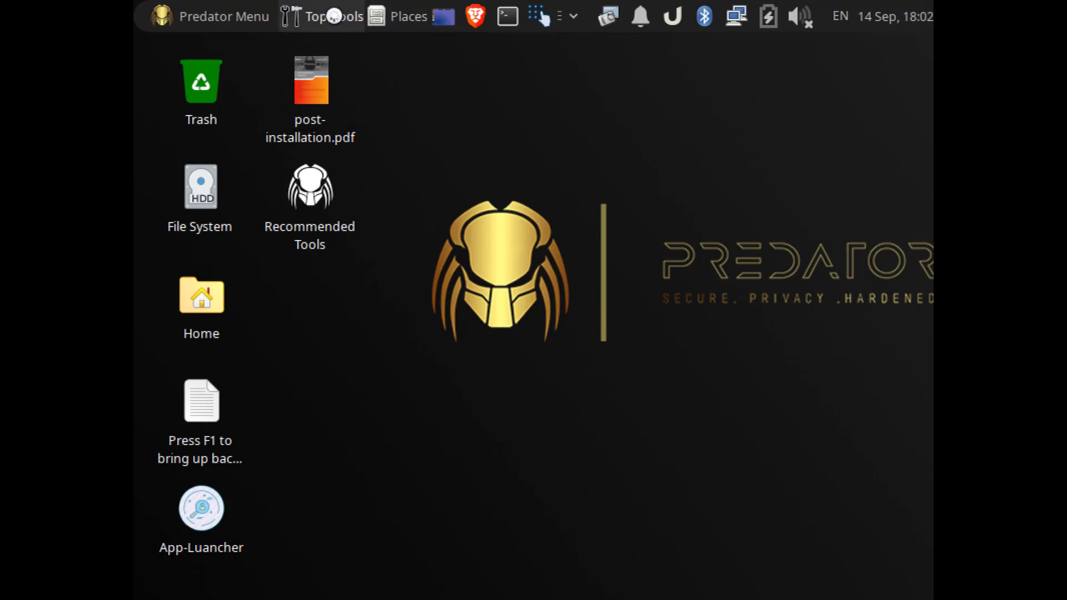
Step: Launch Stacer from Top tools > Essential Tools, authorising it with the administrator password
click(334, 16)
mouse_move(346, 51)
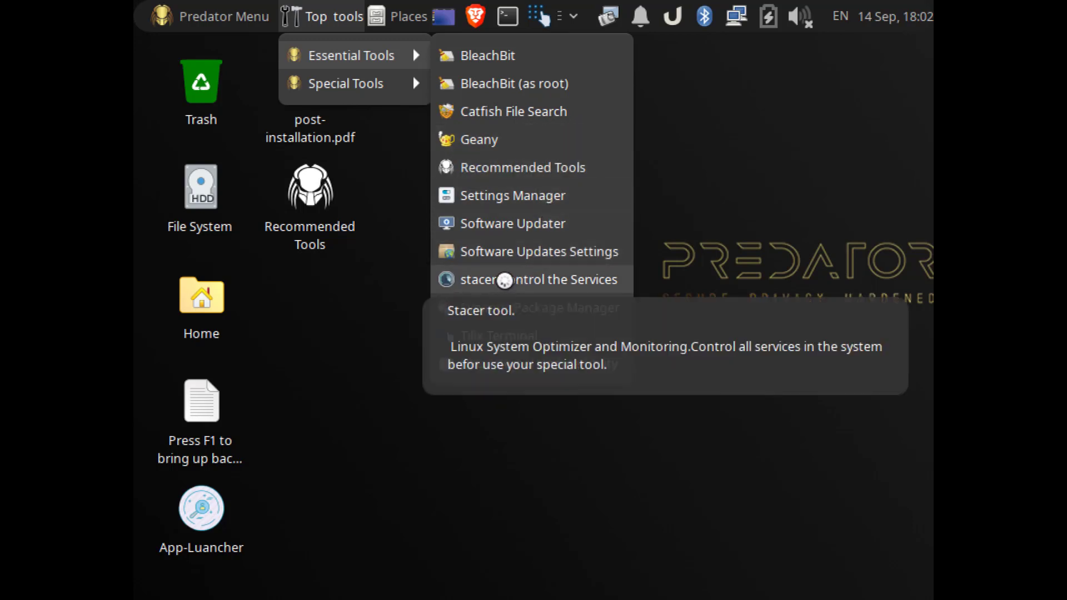
click(505, 281)
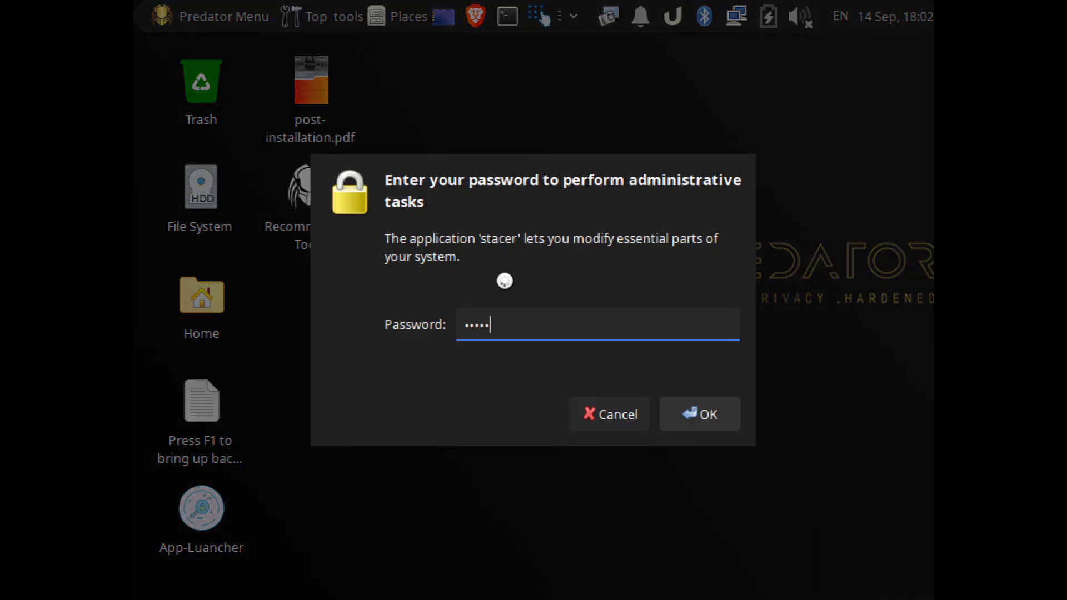
key(Return)
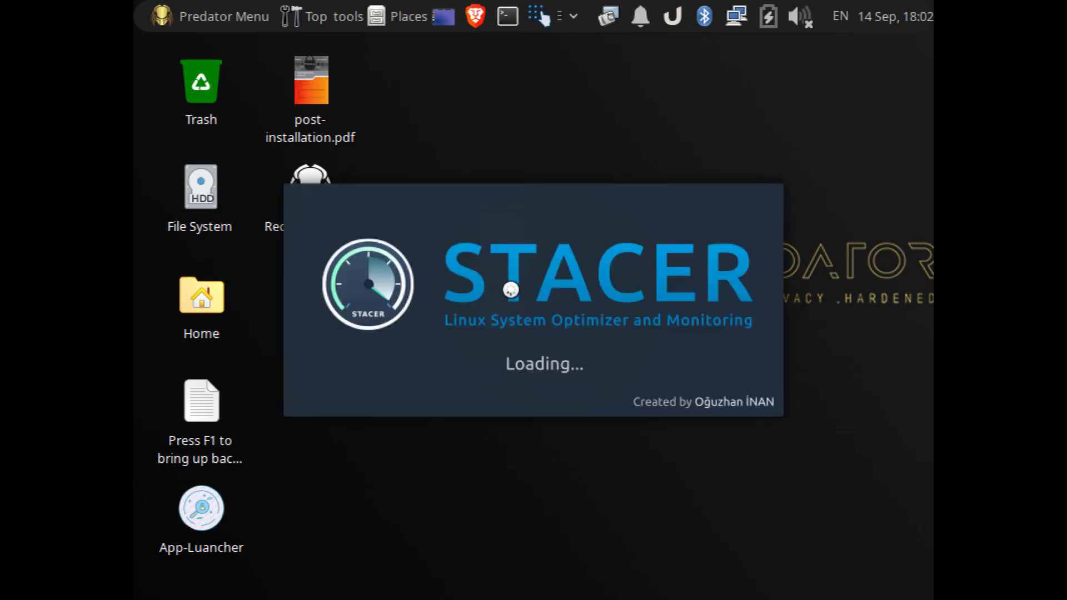
click(340, 16)
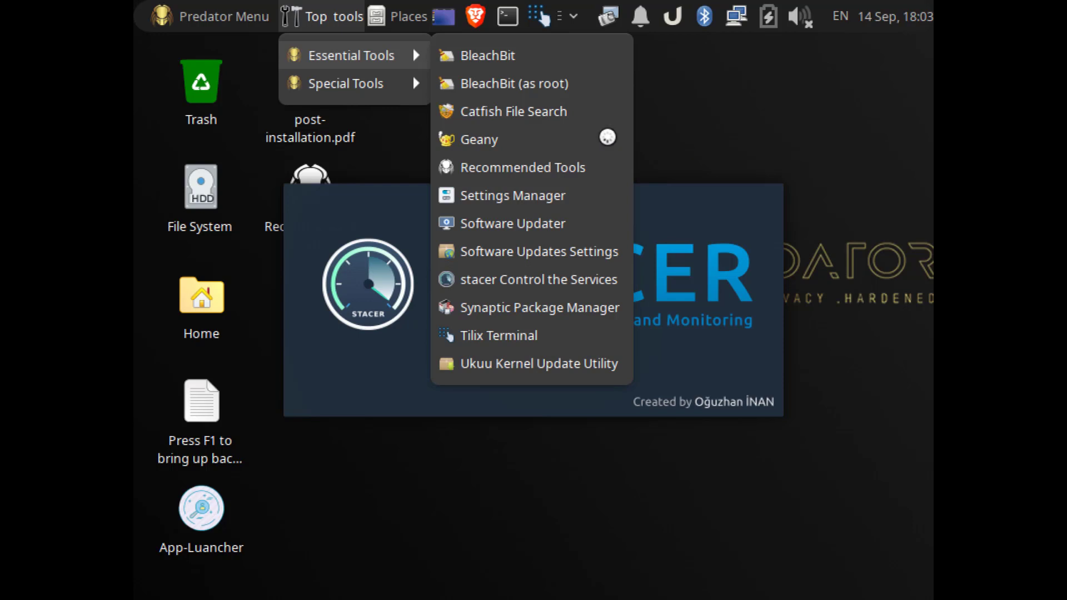
Step: Browse the Special Tools list of security apps, then close it
mouse_move(383, 84)
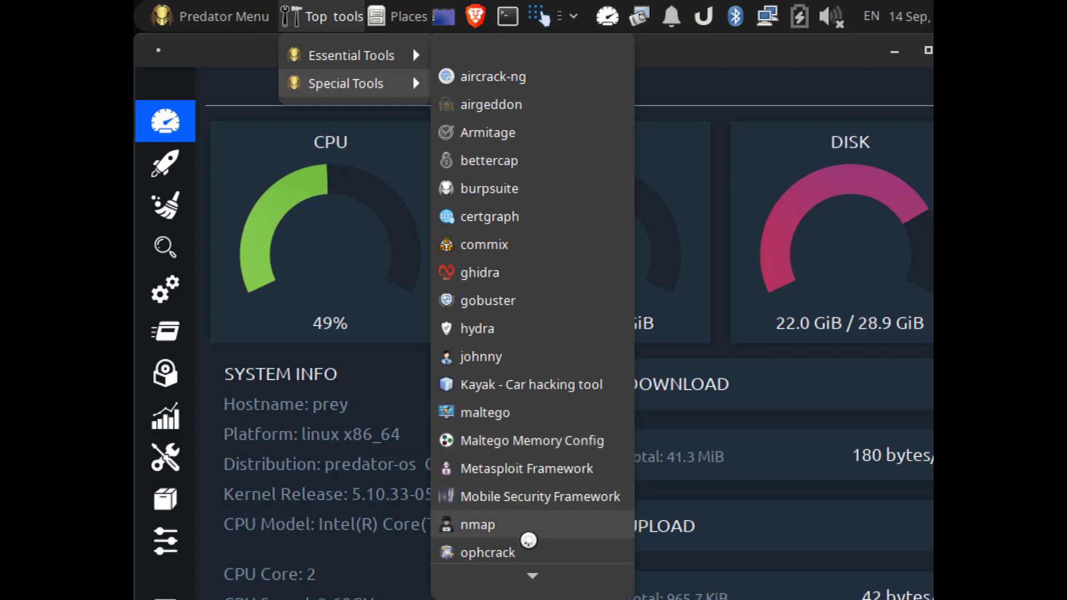
mouse_move(529, 574)
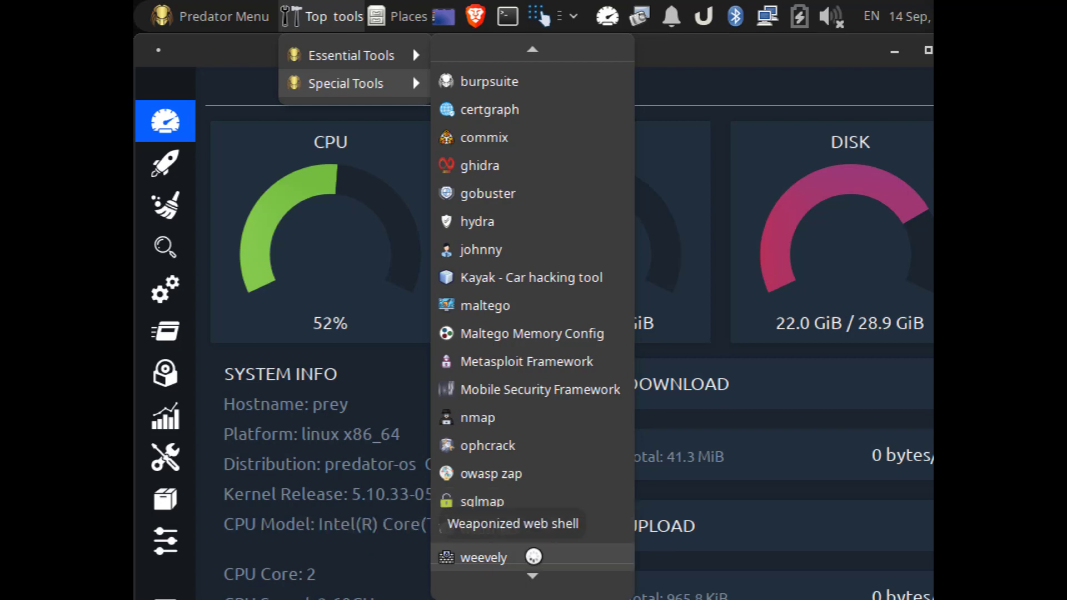
mouse_move(495, 570)
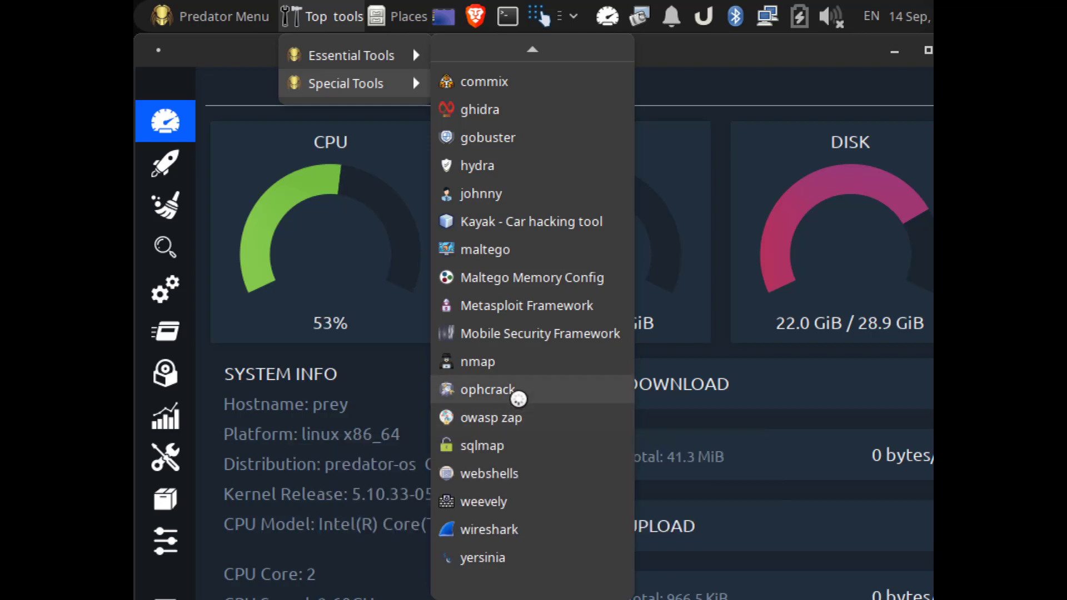
scroll(626, 74, up, 1)
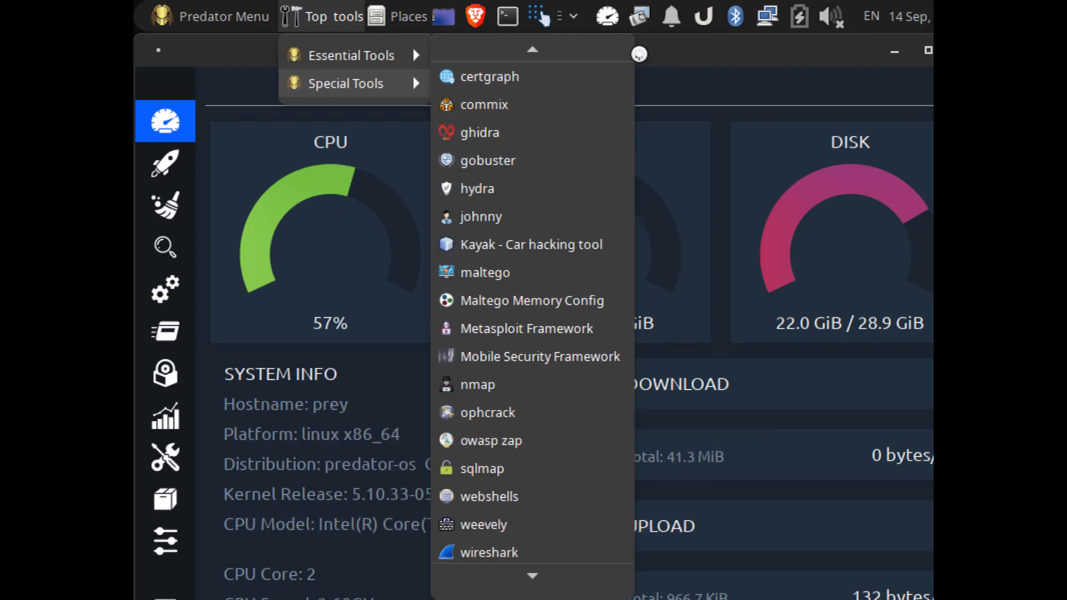
scroll(587, 66, up, 3)
click(698, 56)
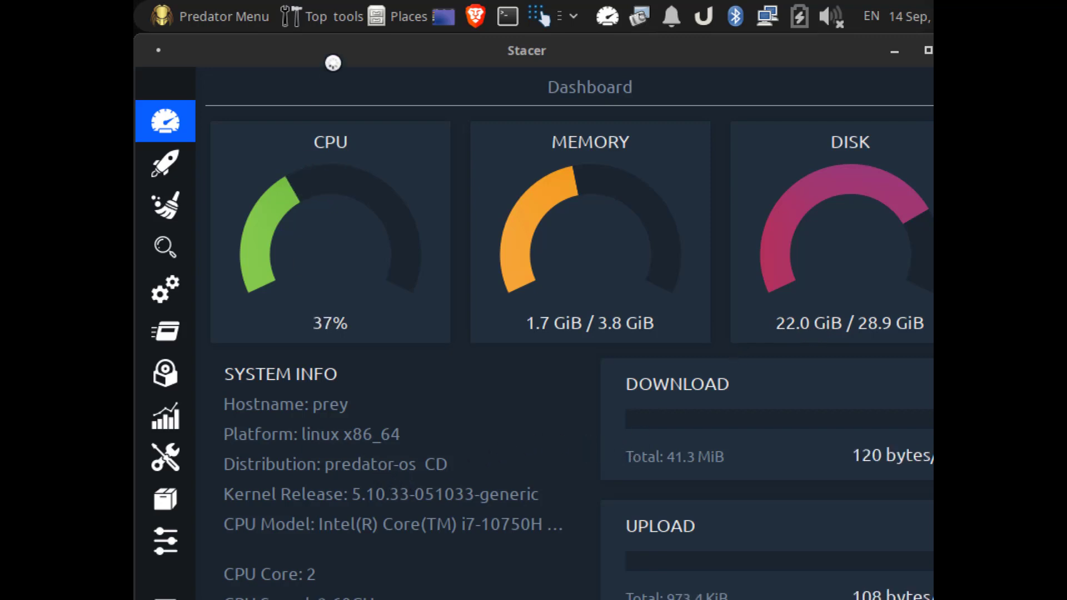
Step: Minimize Stacer and put the Predator-OS VM into exclusive mode via View > Exclusive Mode
click(895, 51)
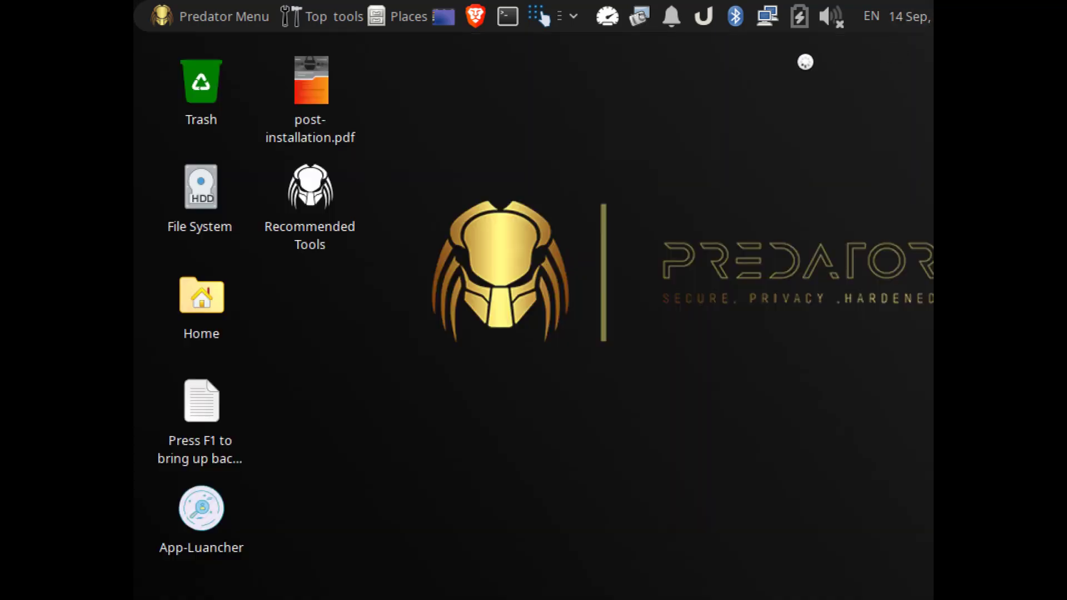
drag(565, 16, 365, 164)
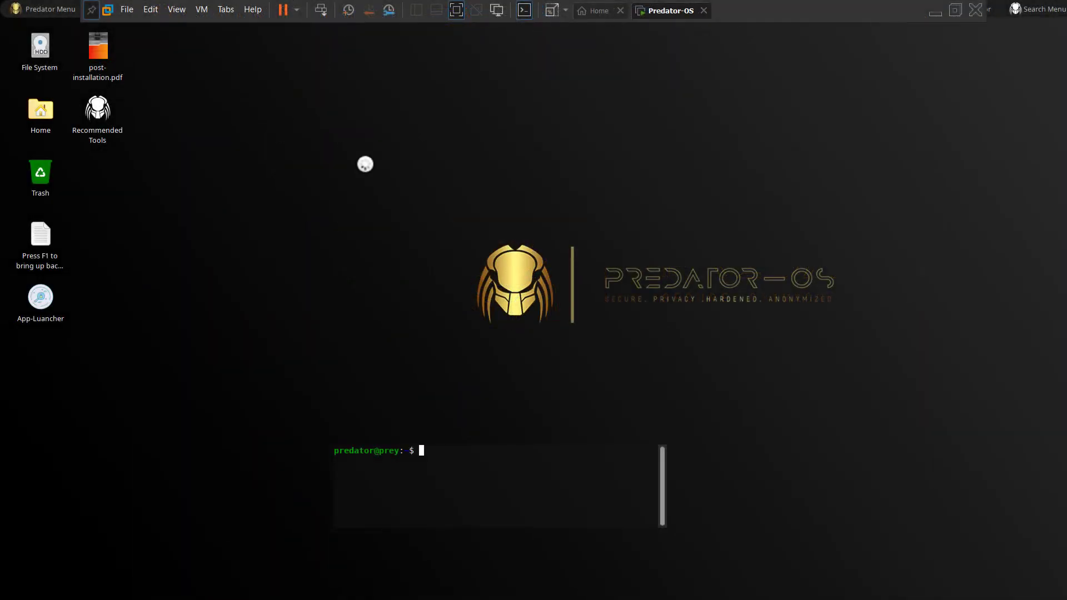
click(172, 8)
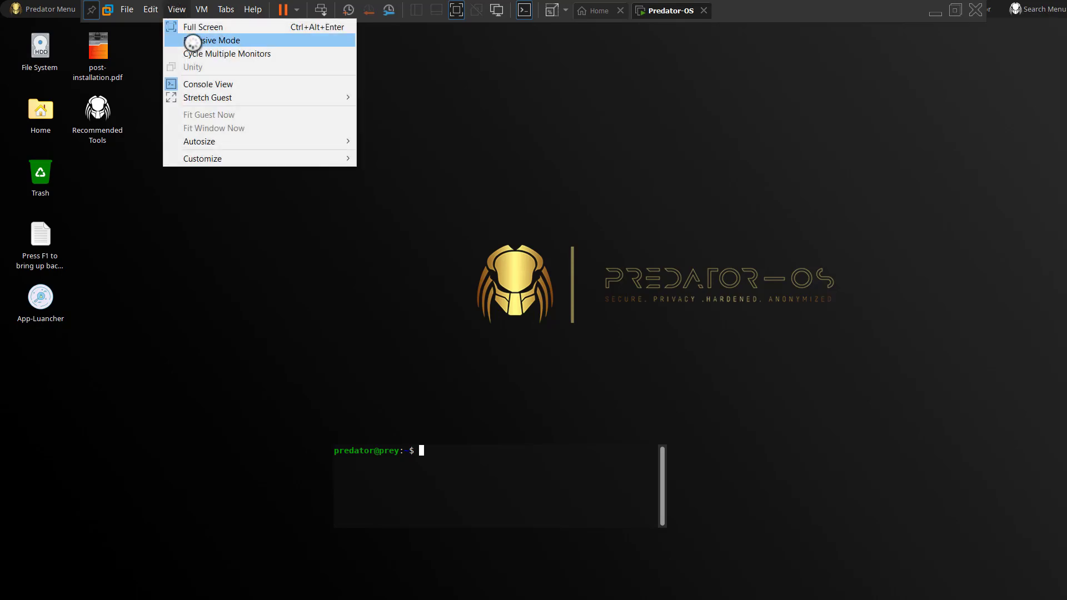
click(206, 40)
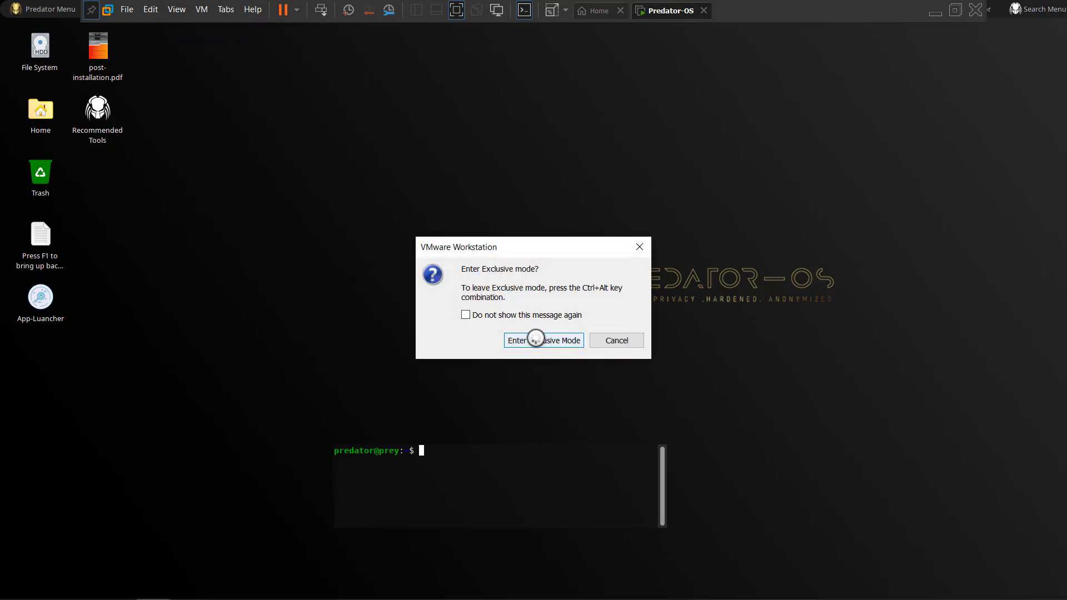
click(534, 340)
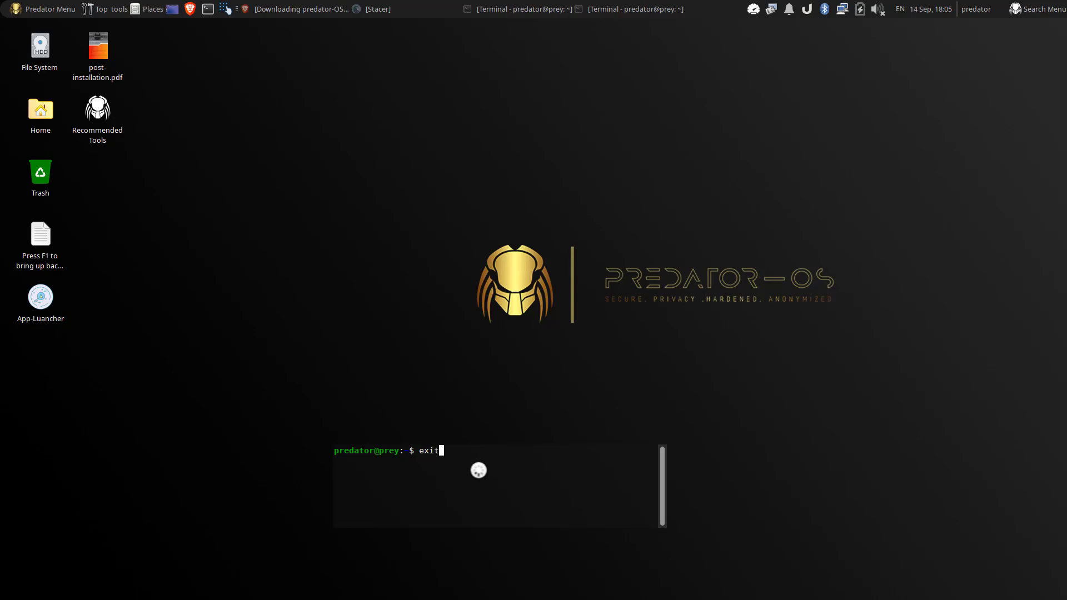
Step: Close the drop-down terminal, launch the App-Launcher, and dismiss its warning terminal
key(Return)
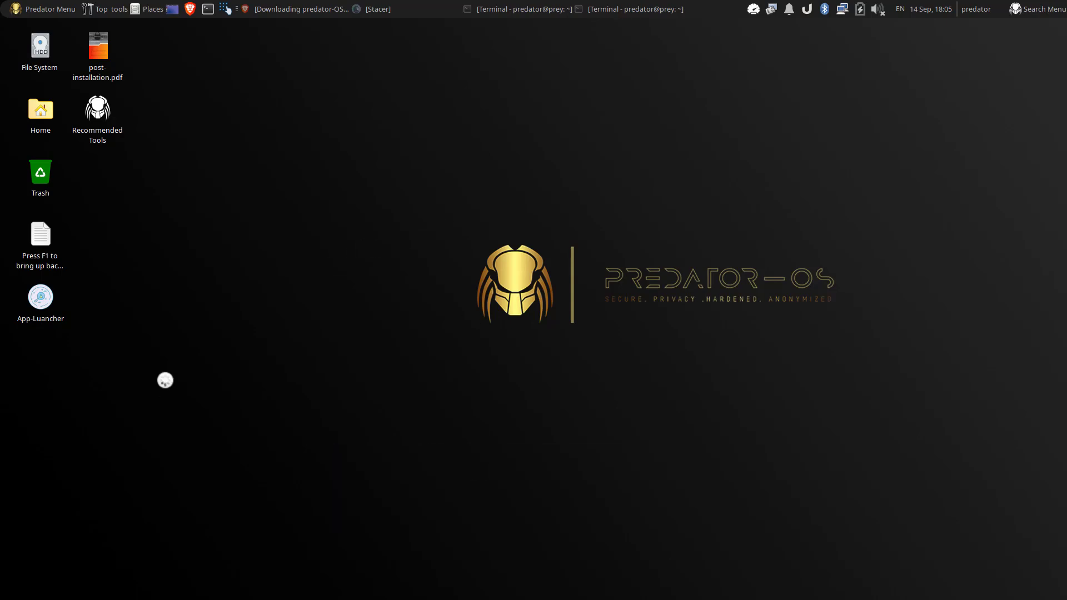
double_click(45, 300)
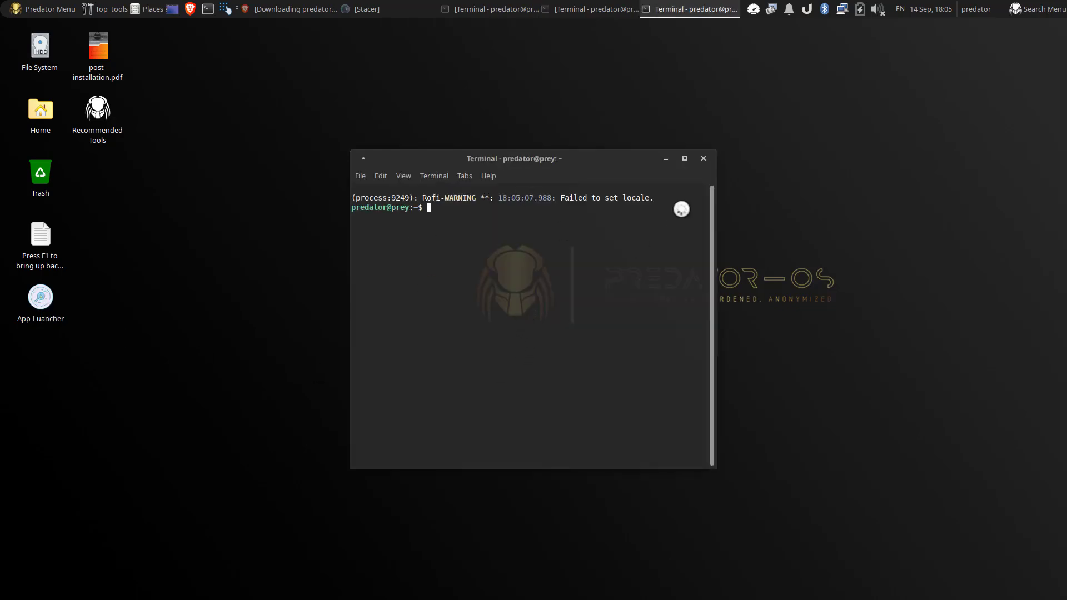
click(704, 158)
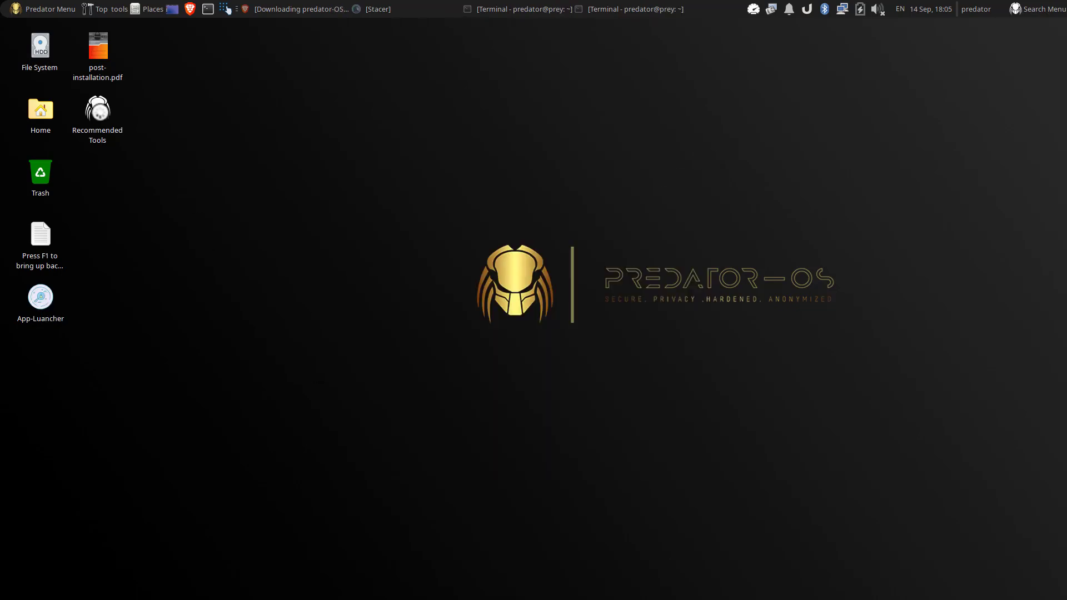
Step: Run Recommended Tools with the sudo password to install AndroidStudioIDE, then minimize that terminal
double_click(99, 111)
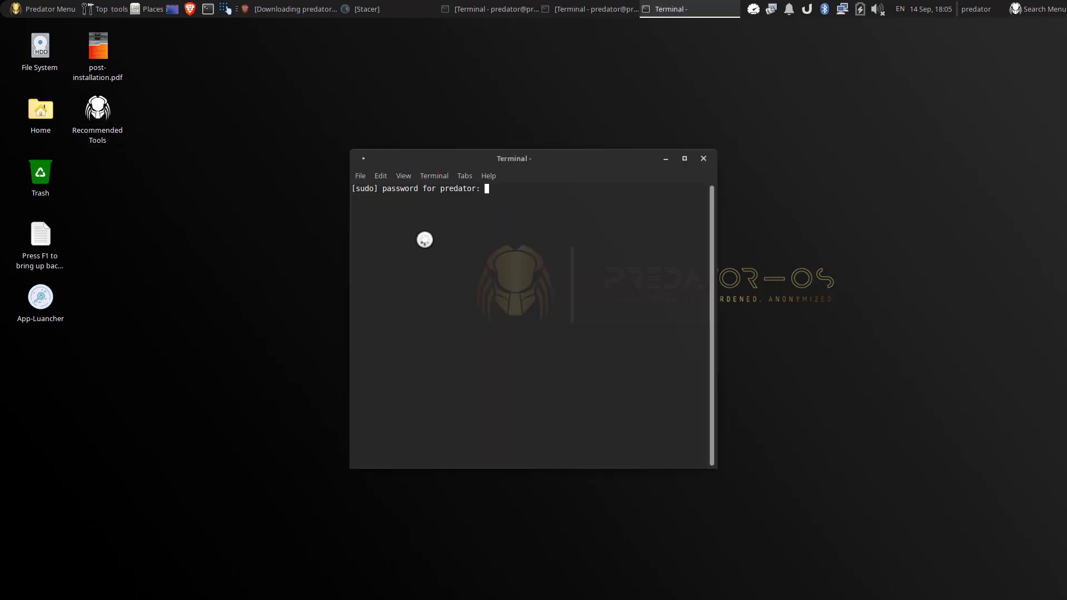
key(Return)
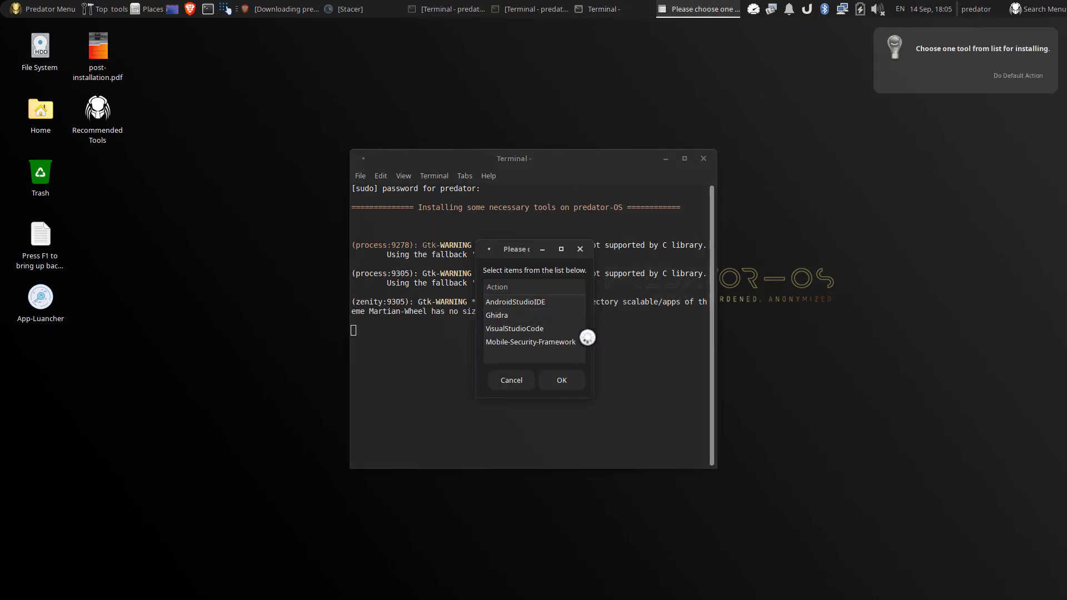
click(517, 302)
click(559, 380)
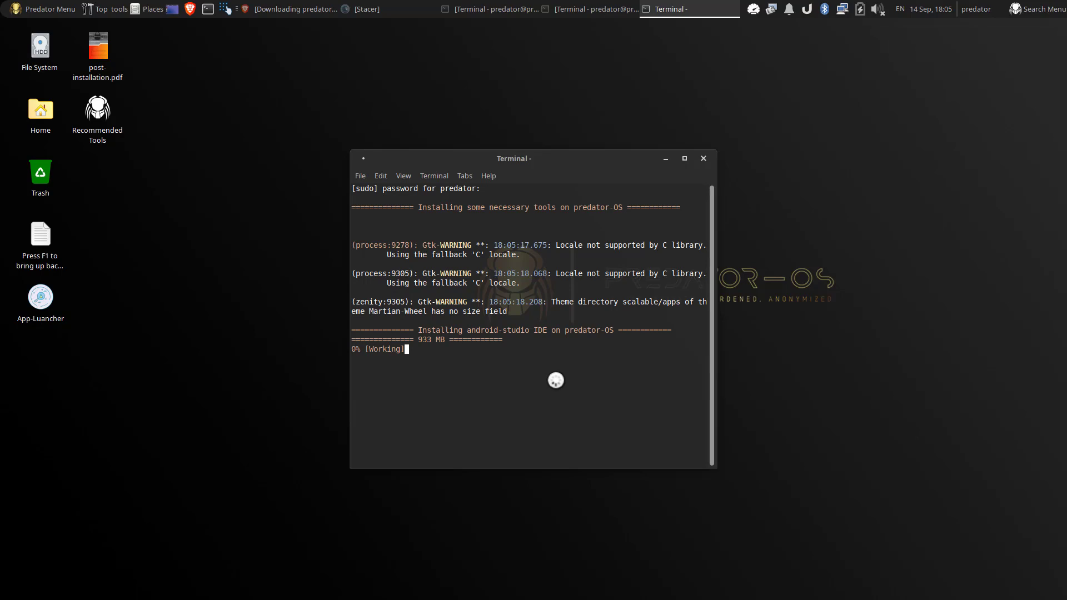
click(667, 159)
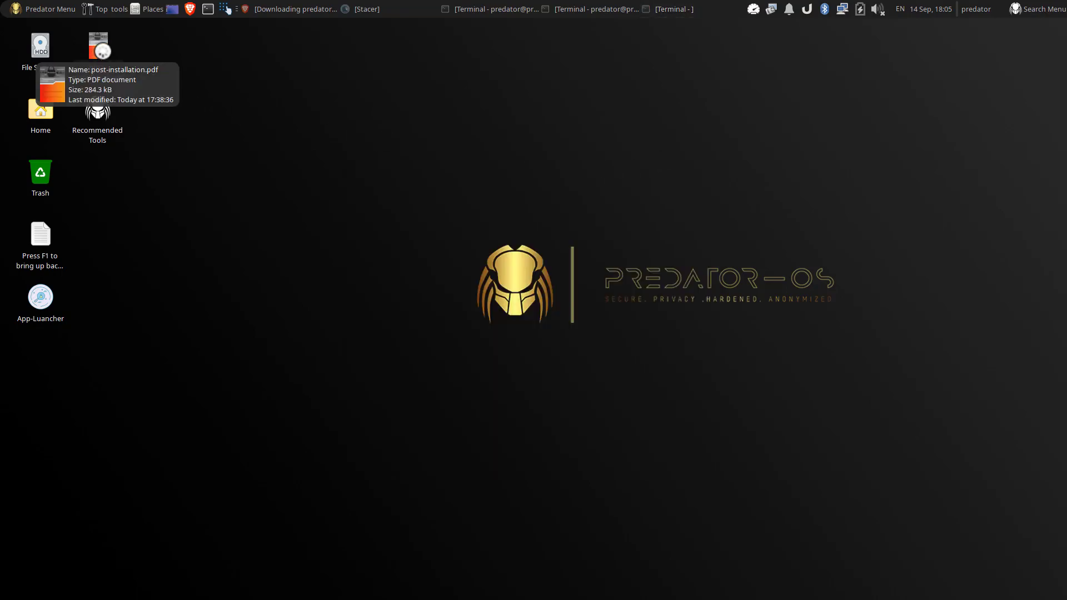
double_click(103, 51)
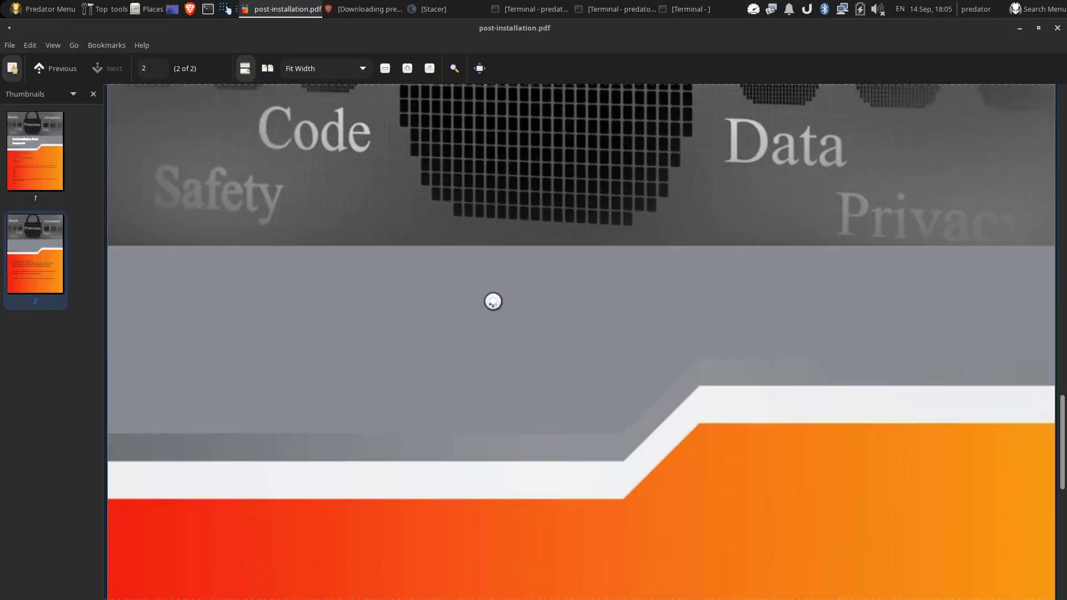
scroll(493, 300, down, 10)
scroll(500, 295, up, 20)
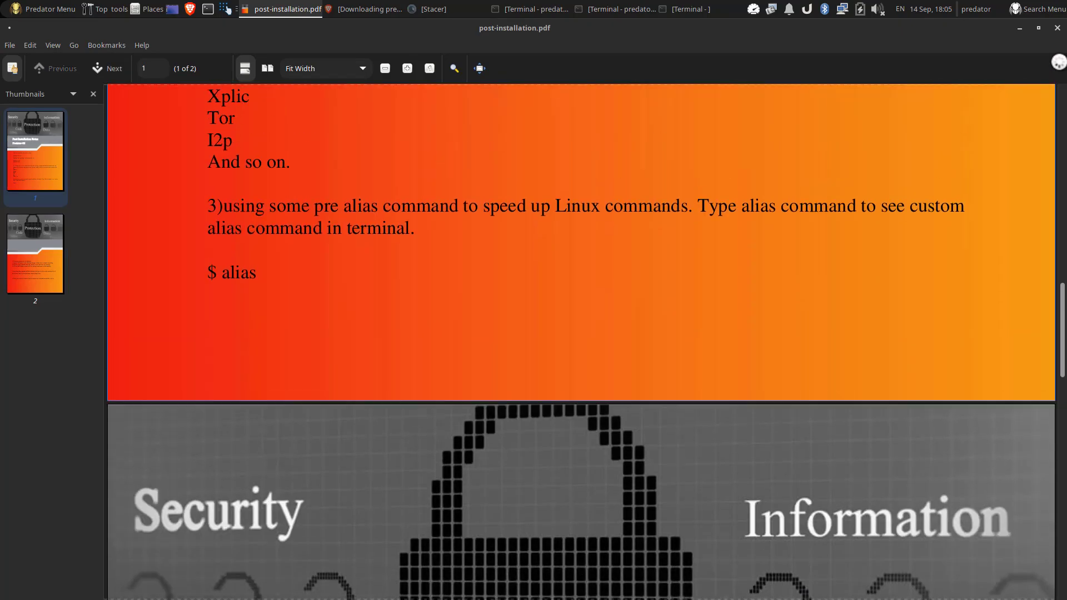
click(1057, 28)
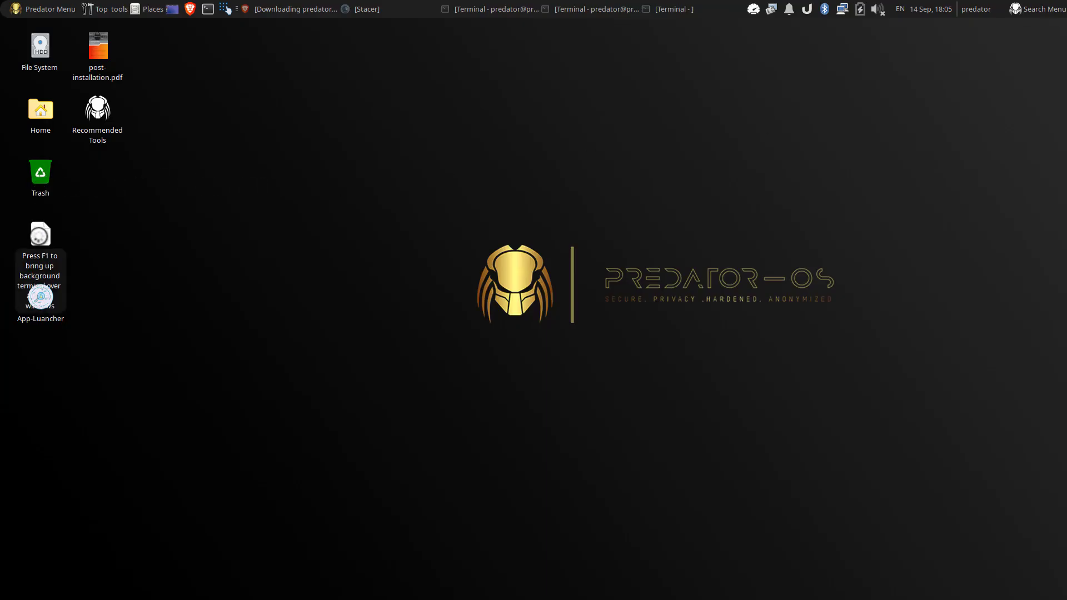
double_click(39, 236)
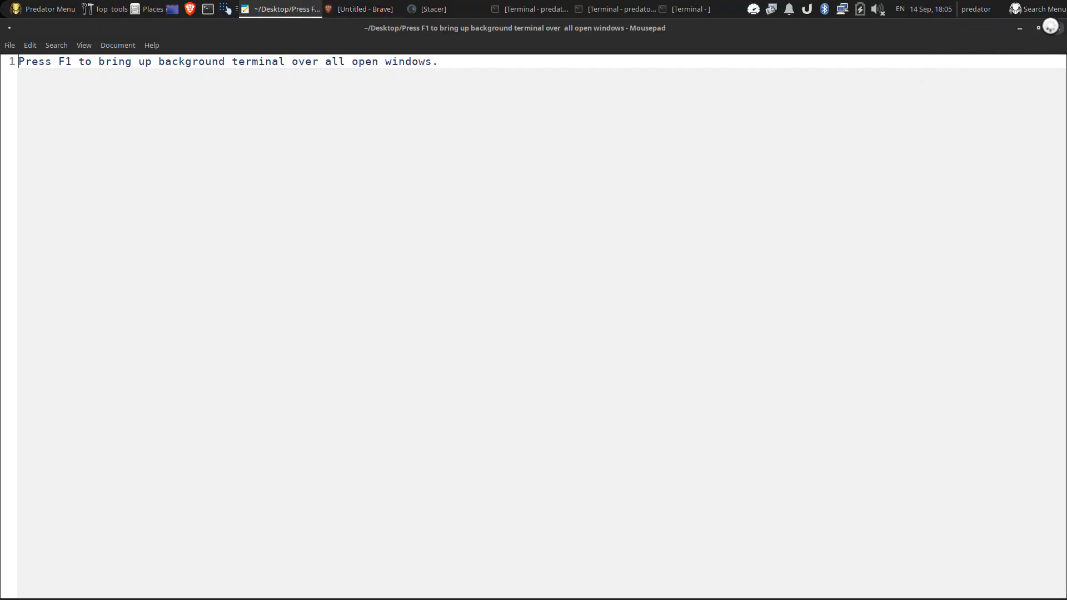
click(1057, 27)
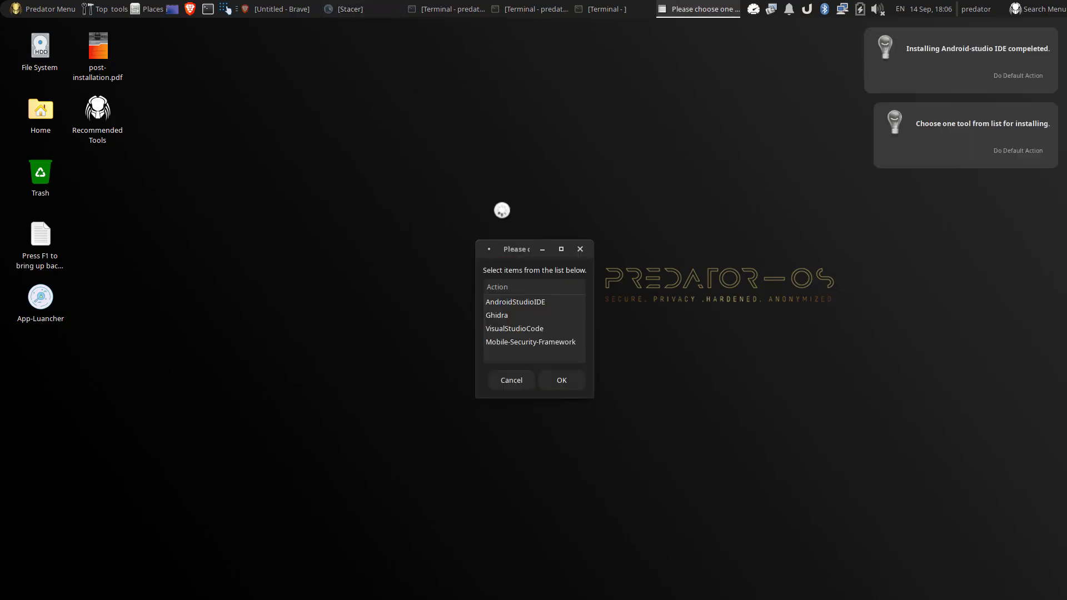
Step: Decline further tool installs, recentre Stacer, and try unlocking the login keyring with a password
click(513, 379)
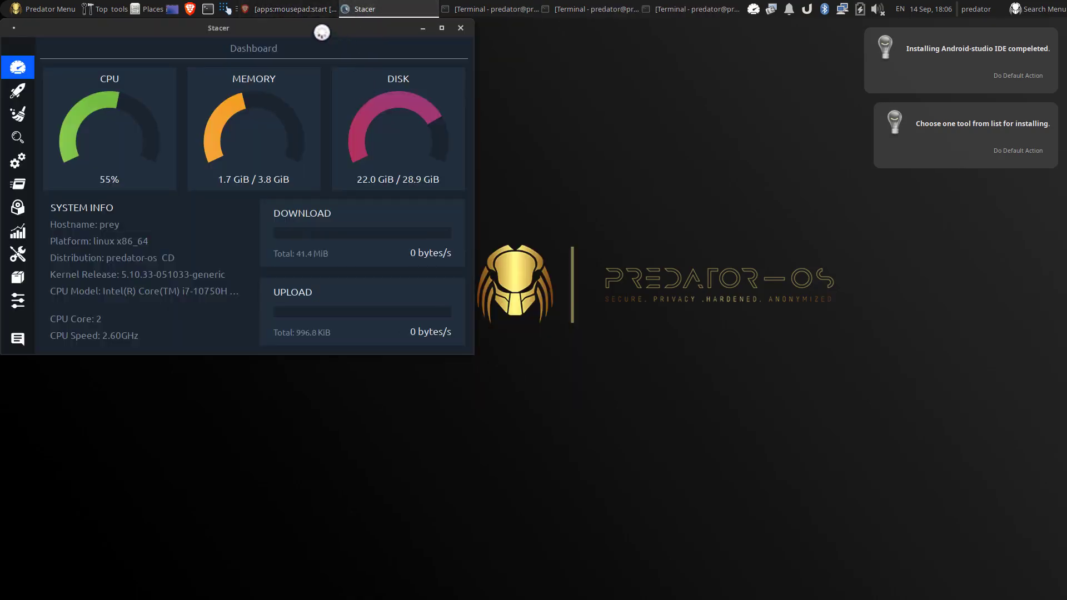
drag(322, 29, 464, 85)
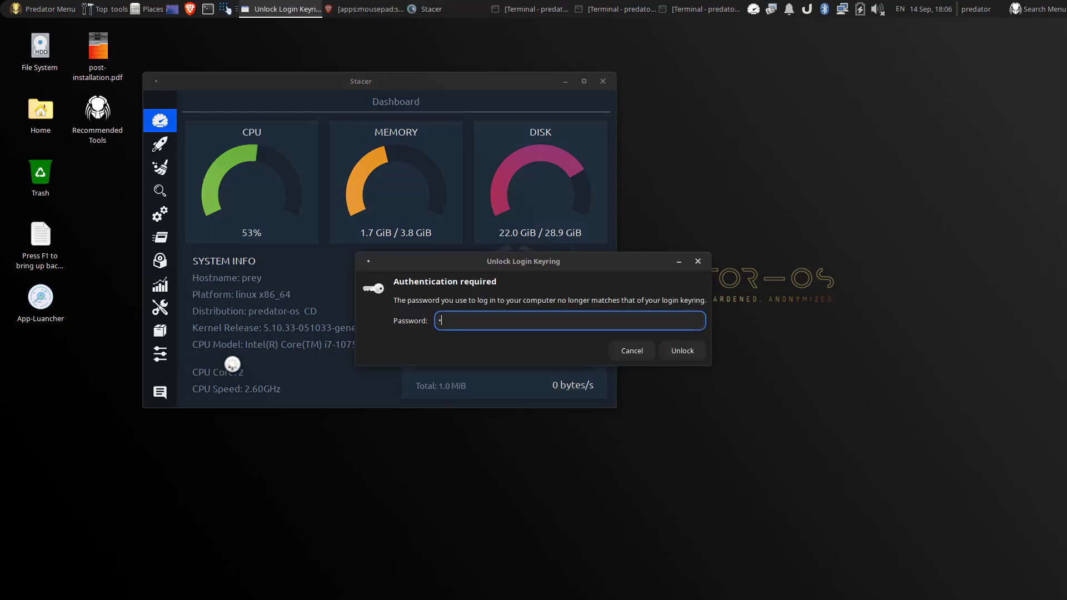
key(Return)
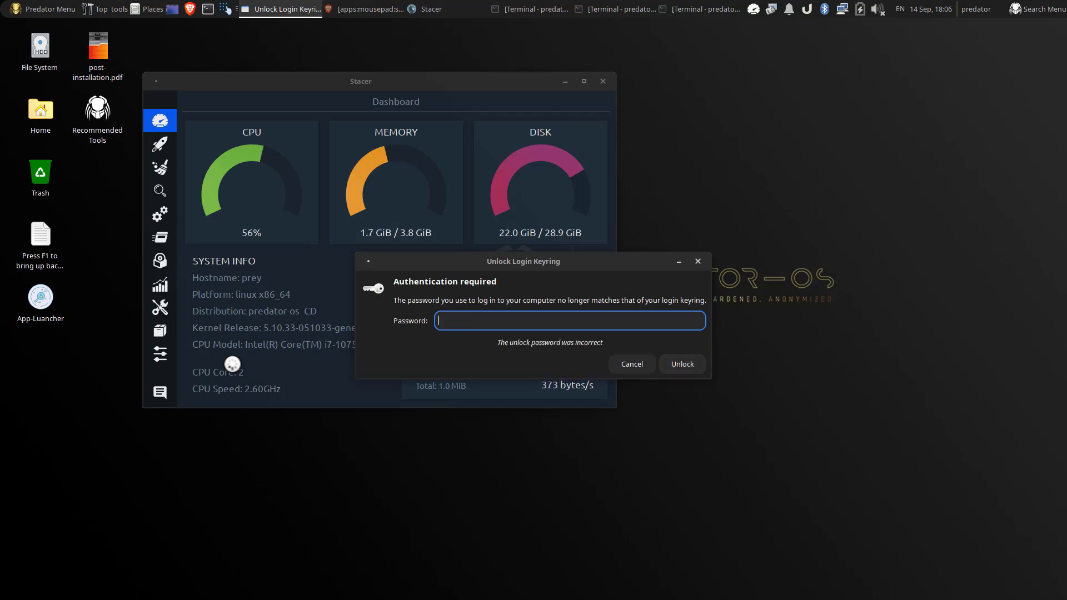
text(••••••)
key(Return)
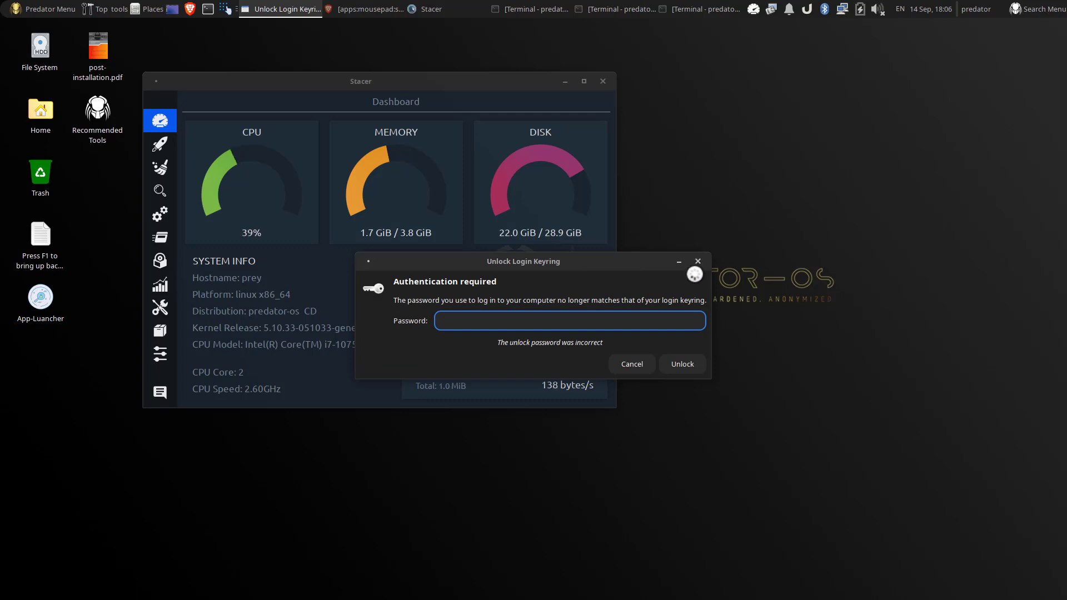
Step: Dismiss the Unlock Login Keyring prompt twice, then close Stacer and choose Quit
click(632, 362)
click(631, 349)
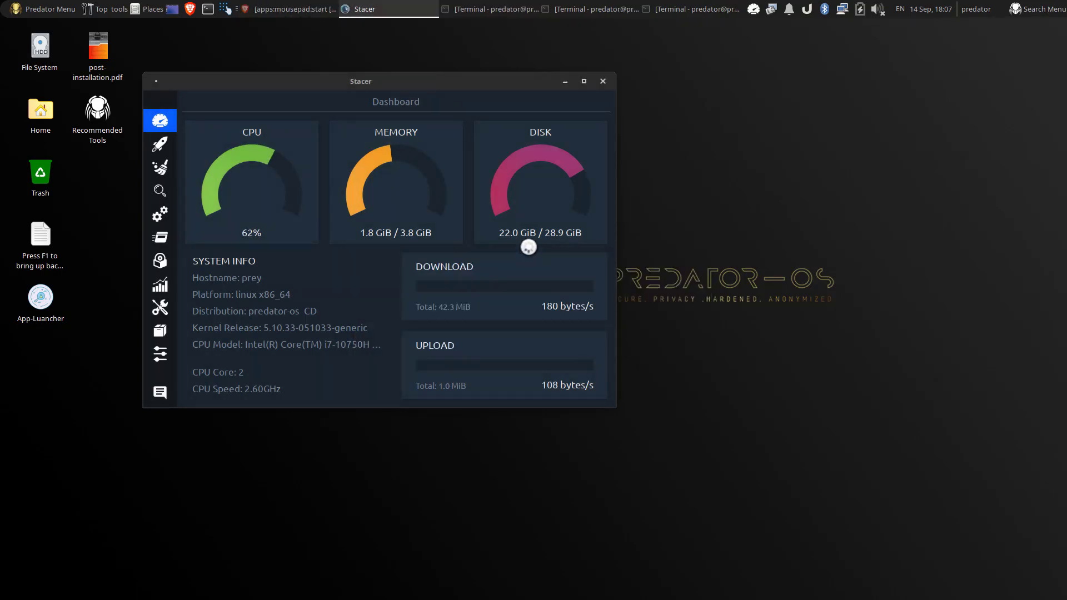
click(603, 81)
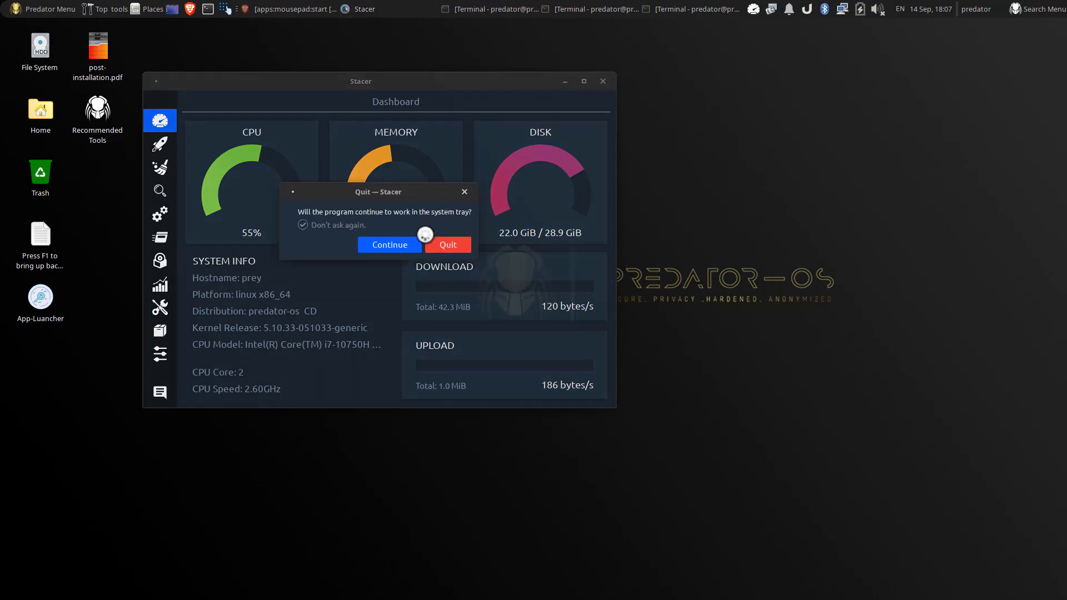
click(448, 242)
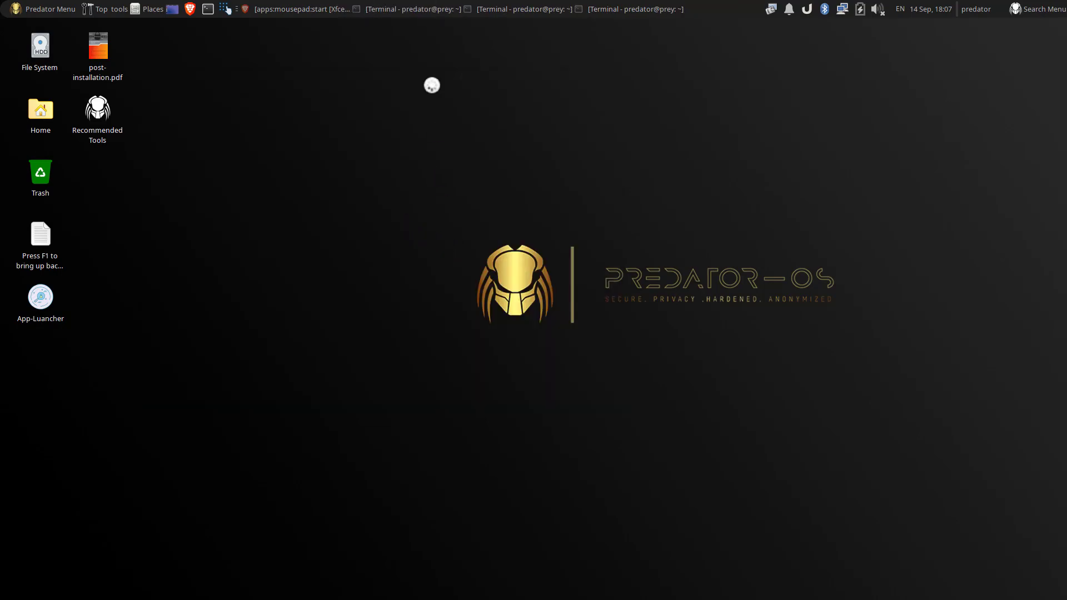
Step: Restore the terminal and run the recalled sudo apt upgrade, which fails with Broken packages
click(425, 9)
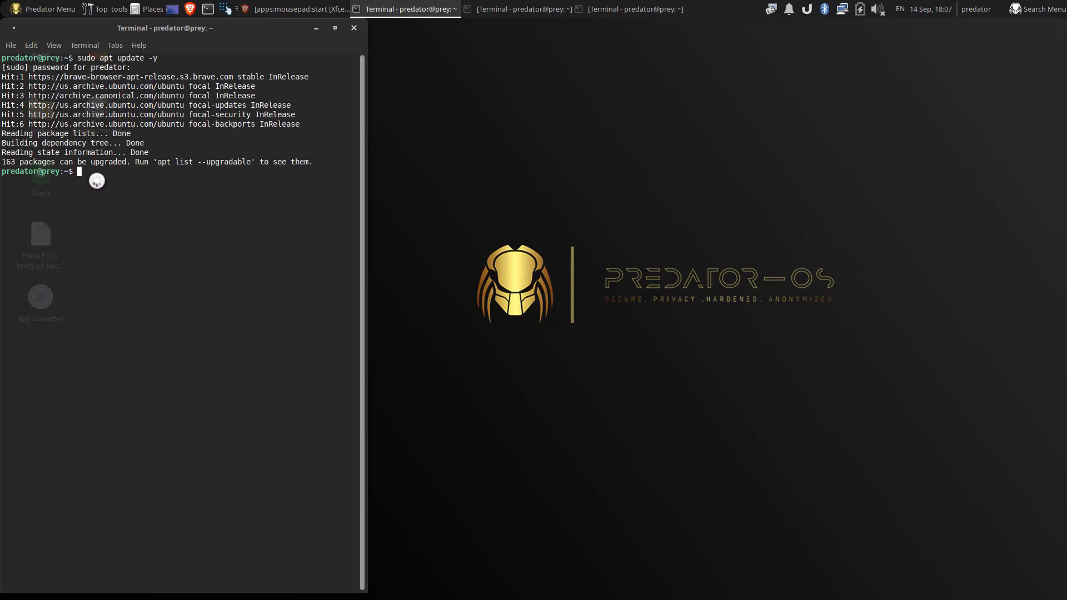
key(Up)
key(Return)
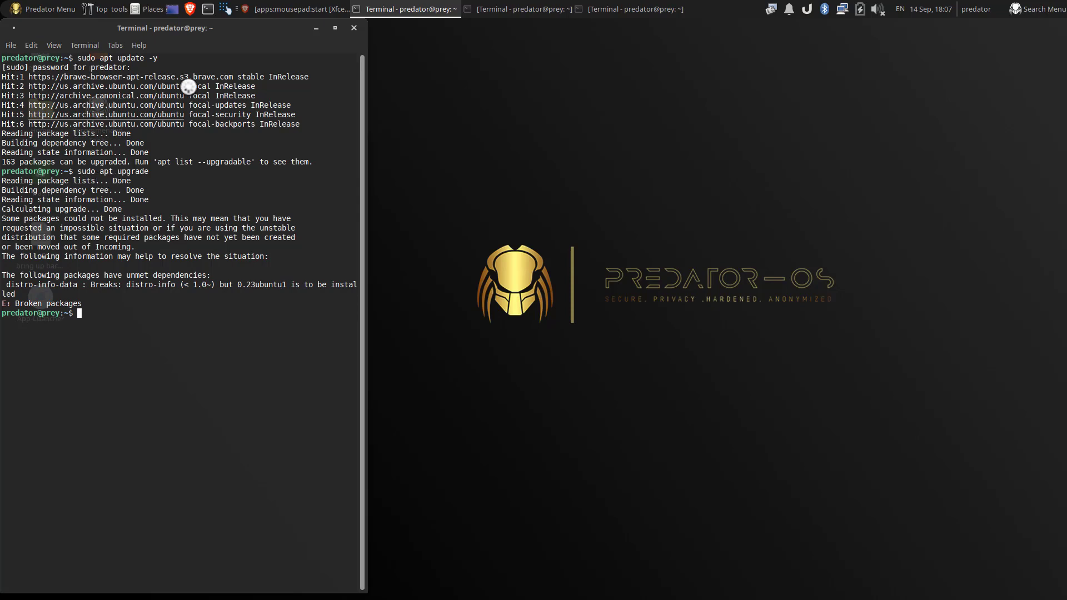
Step: Close the terminal and bring back Brave showing the Xfce Mousepad documentation page
click(354, 26)
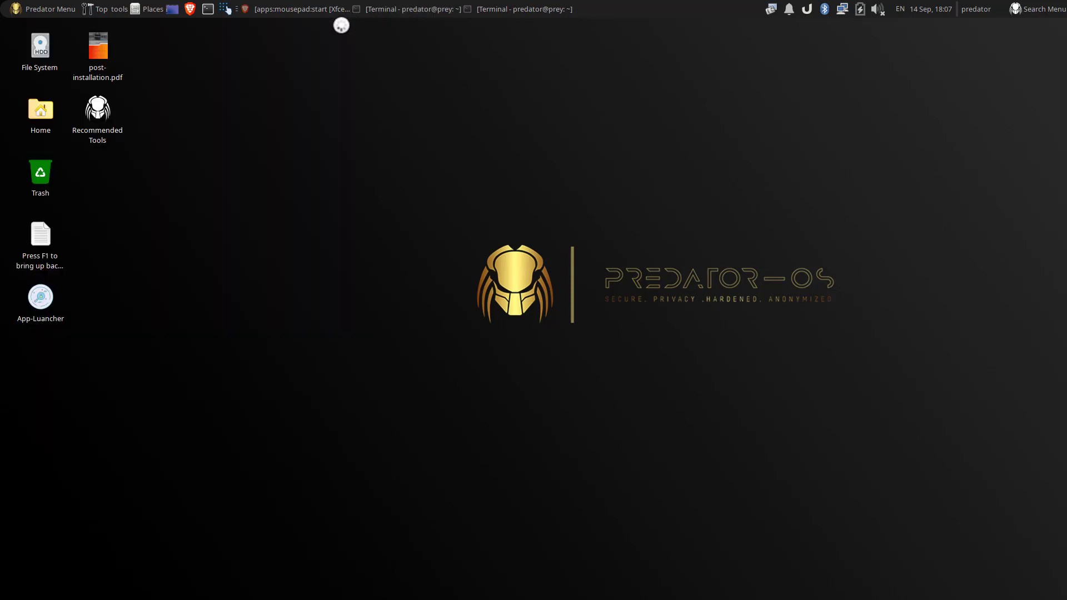
click(286, 9)
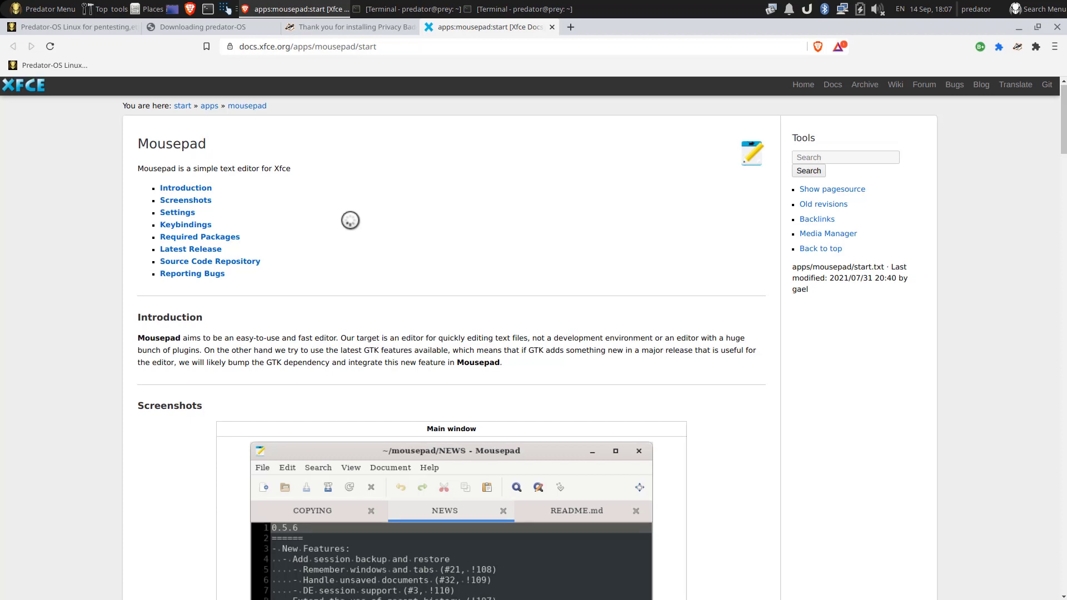
scroll(350, 220, down, 5)
scroll(350, 220, down, 8)
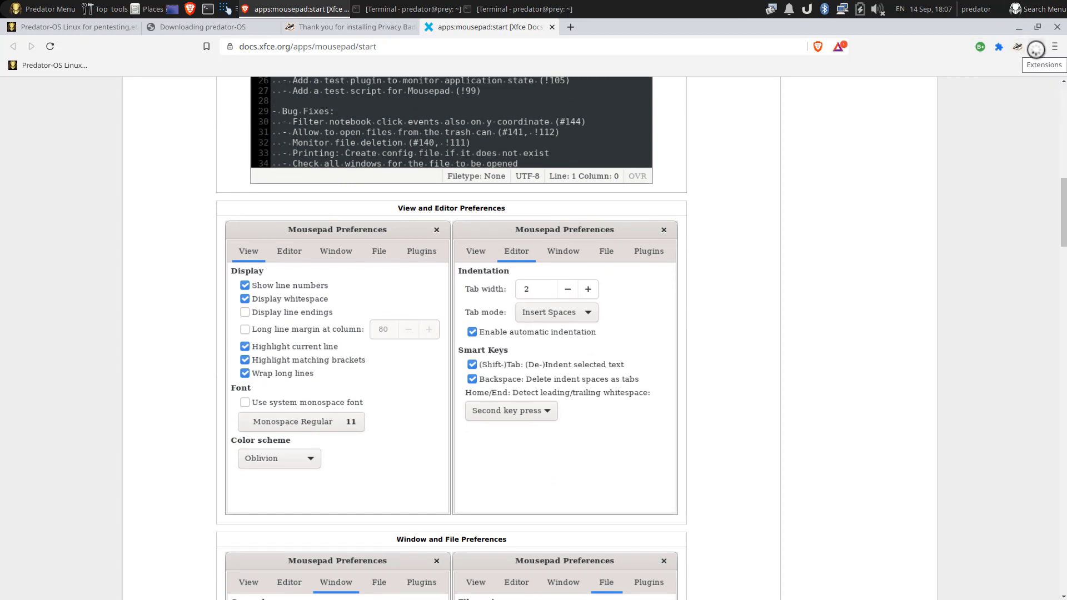
Step: Unpin Hack-Tools from Brave's Extensions menu, verify the pins, and close the browser
click(1034, 47)
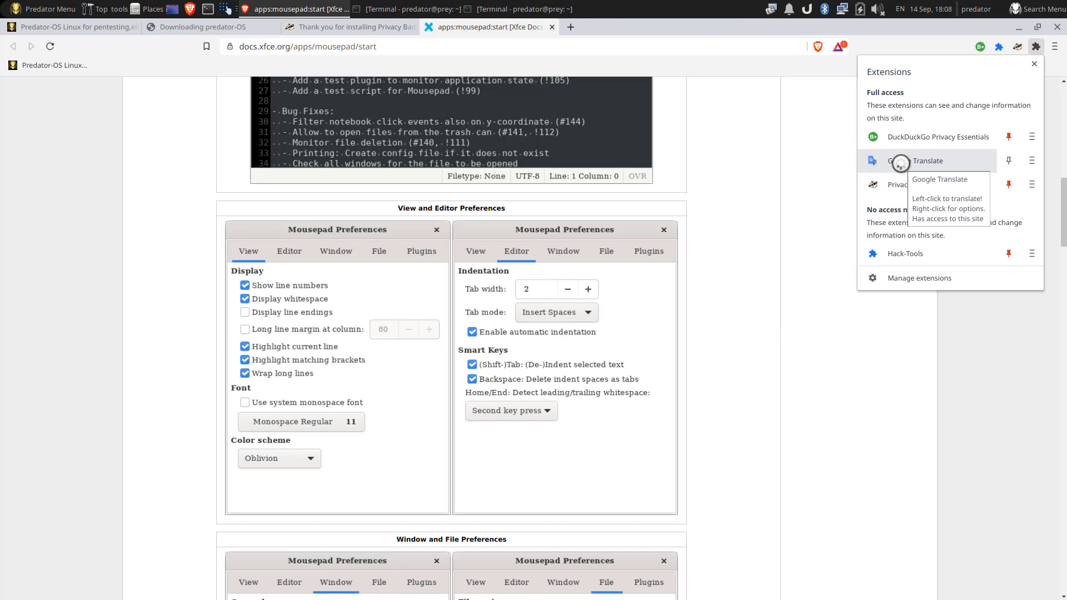
click(897, 255)
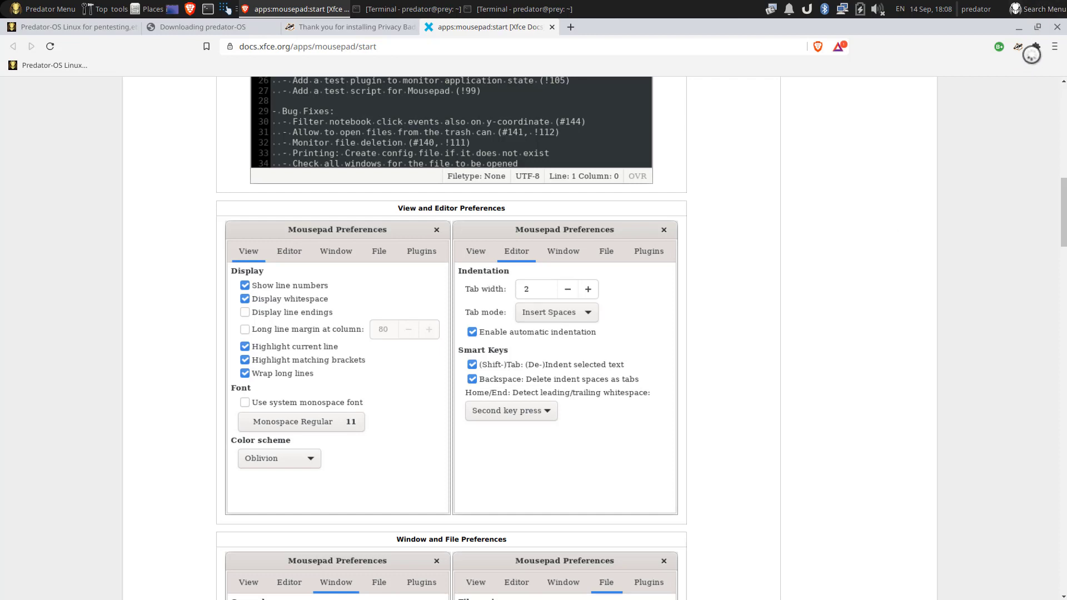
click(1035, 46)
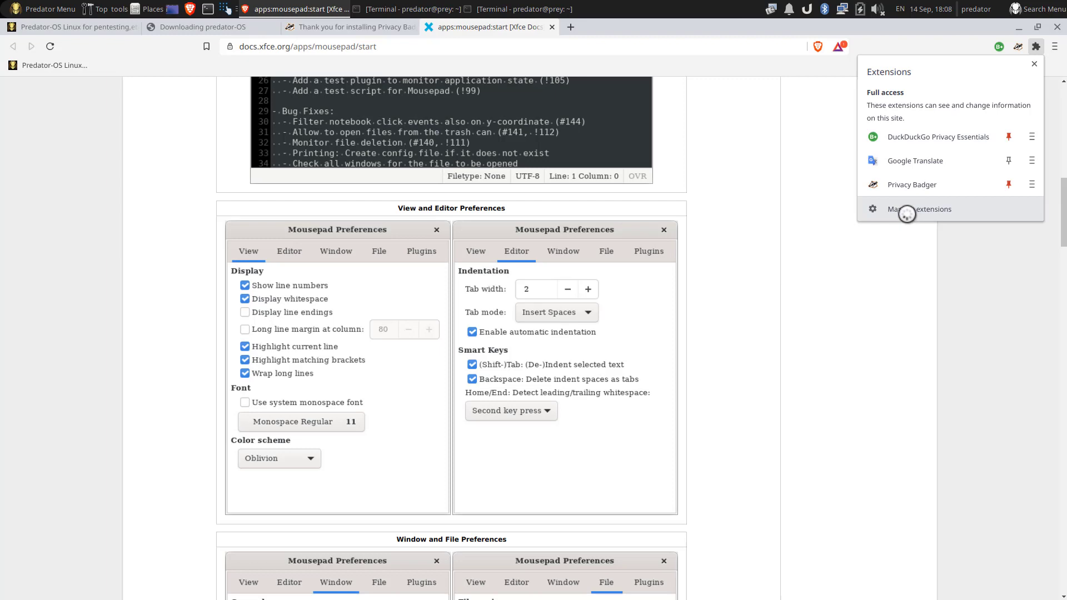
click(1035, 46)
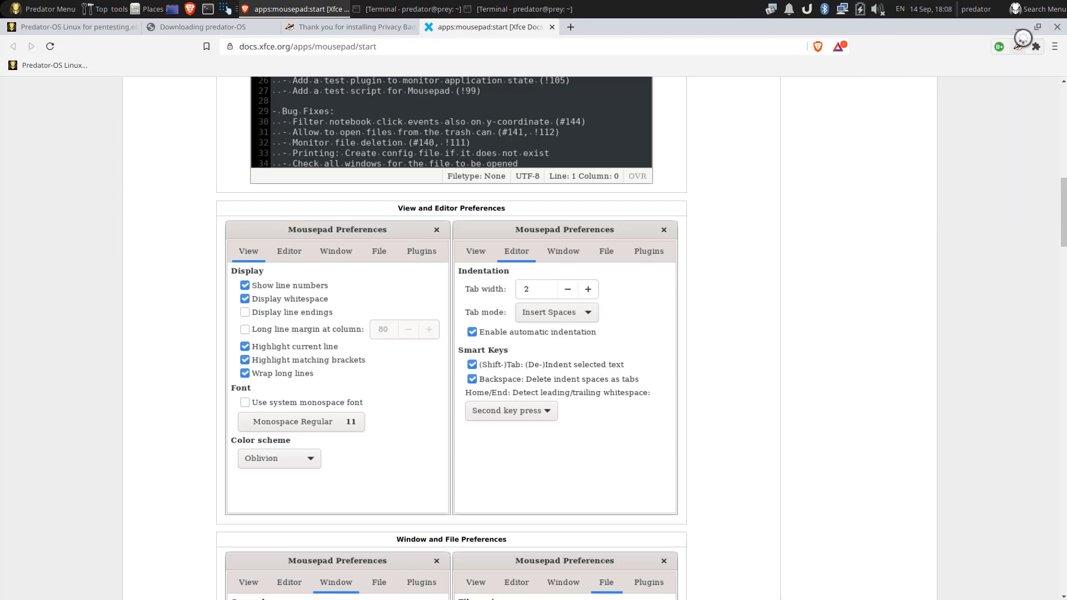
click(1054, 27)
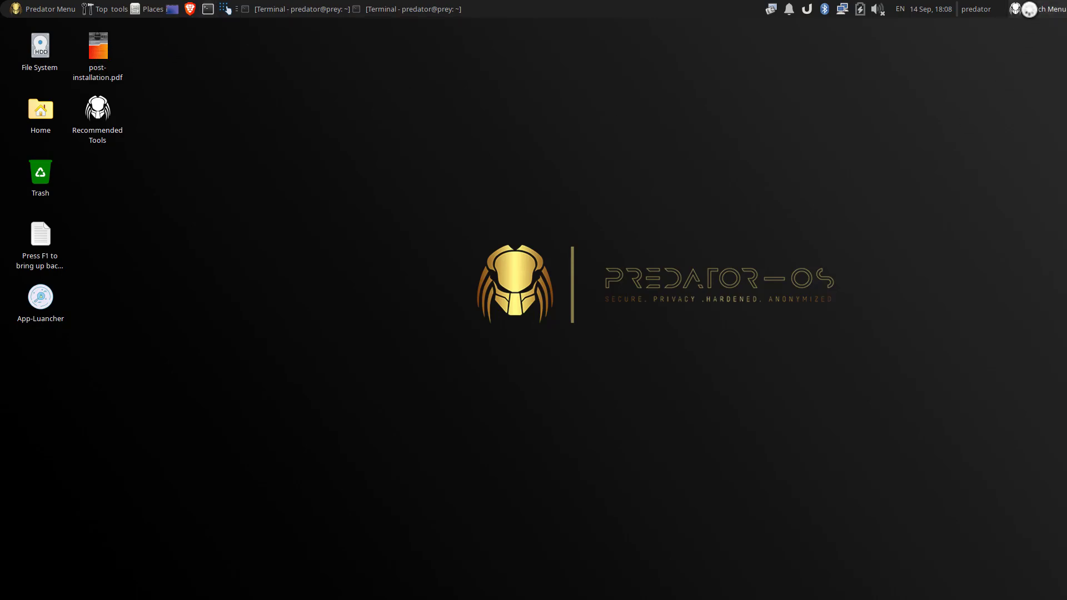
Step: Open the Search Menu at 04) Defensive Mode and expand then collapse Security Mode
click(1029, 9)
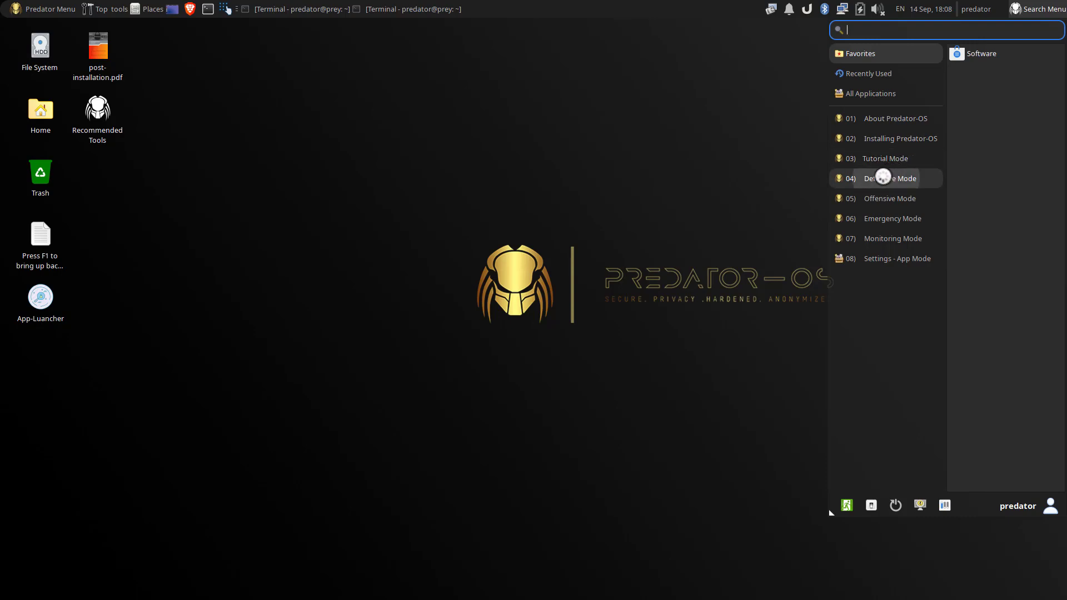
click(883, 178)
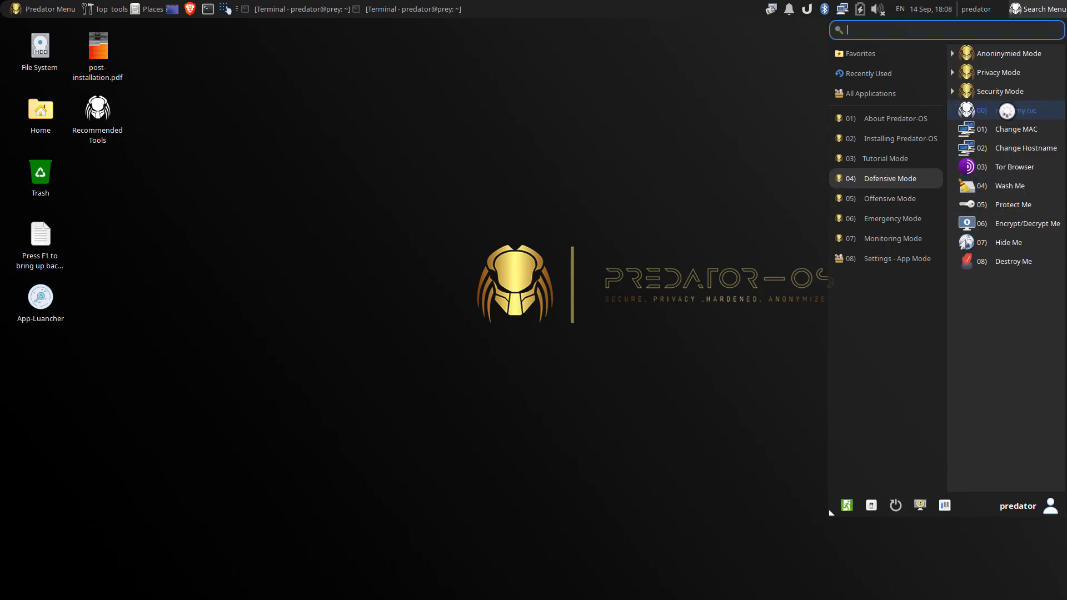
click(1004, 91)
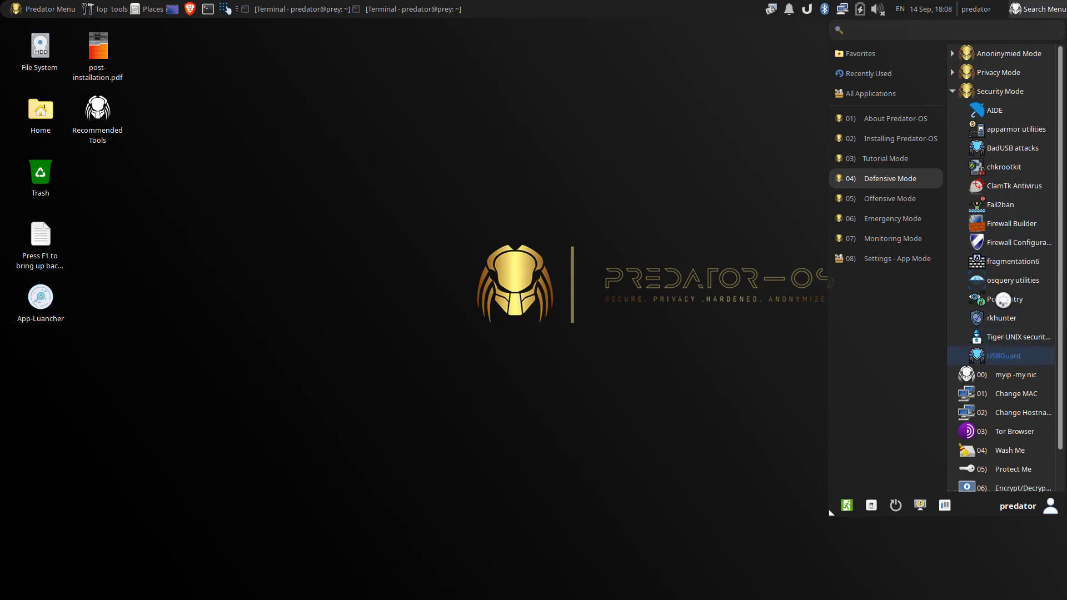
click(967, 92)
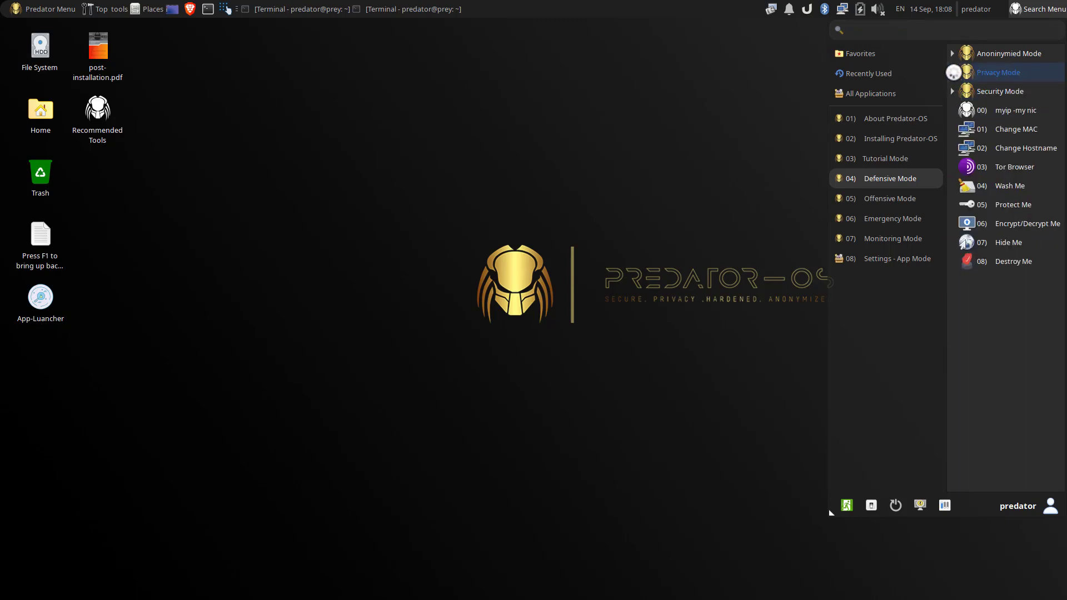
Step: Expand and collapse the Privacy Mode, Cryptography and Anoninymied Mode tool groups
click(953, 71)
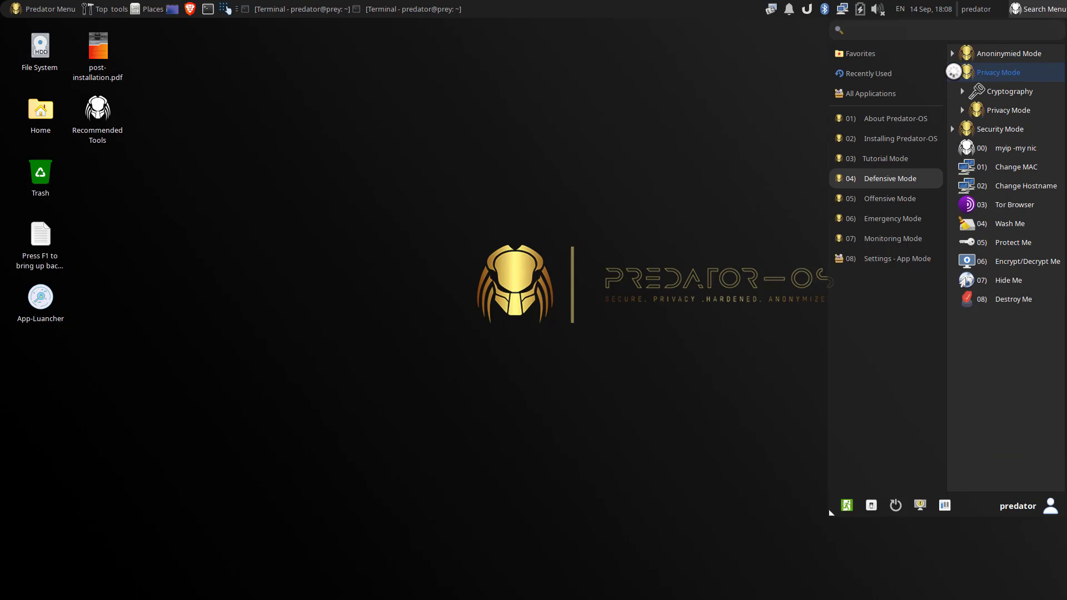
click(966, 91)
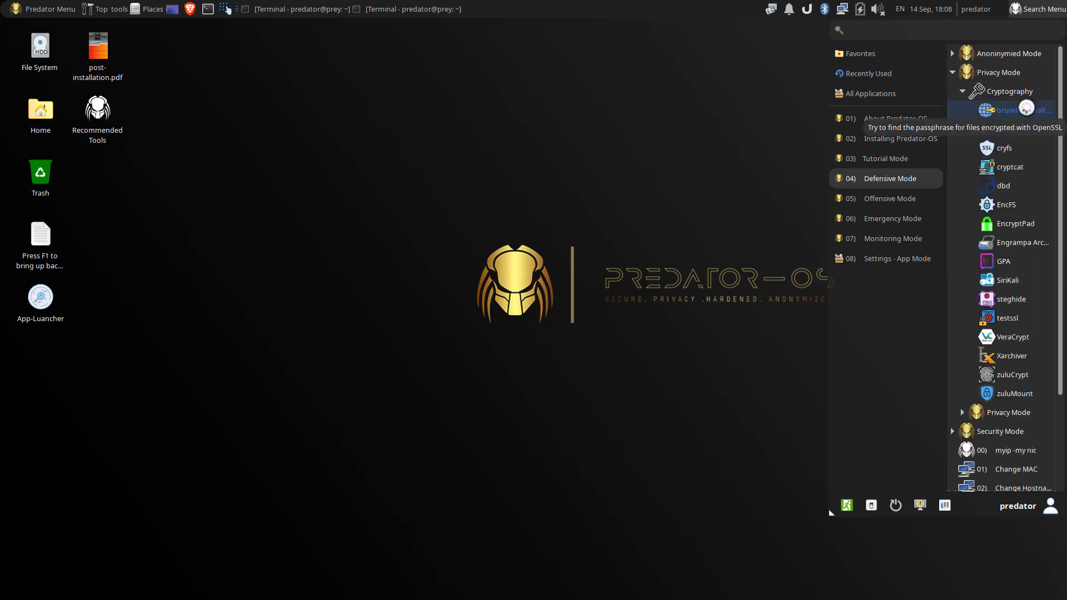
click(957, 91)
click(957, 73)
click(953, 54)
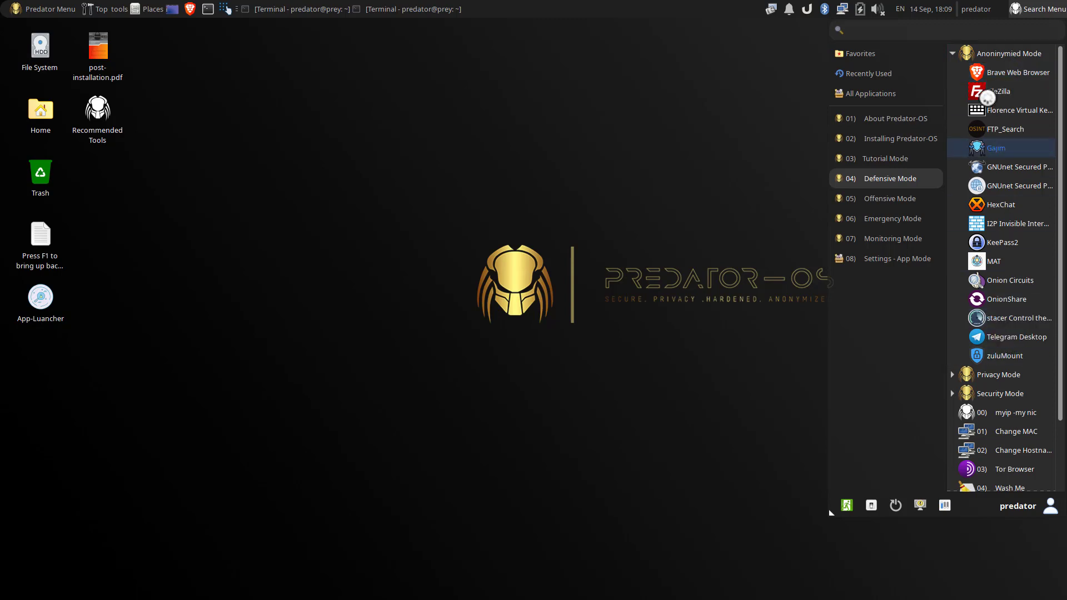
click(952, 53)
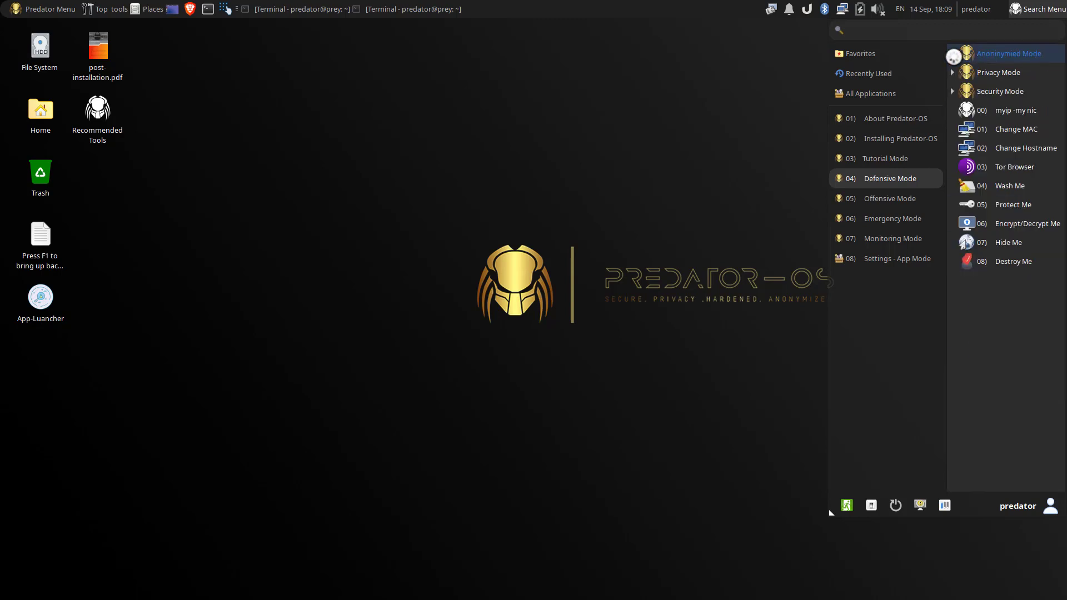
Step: Browse the Offensive, Emergency, Monitoring and Settings - App Mode categories, then close the Whisker menu
click(880, 199)
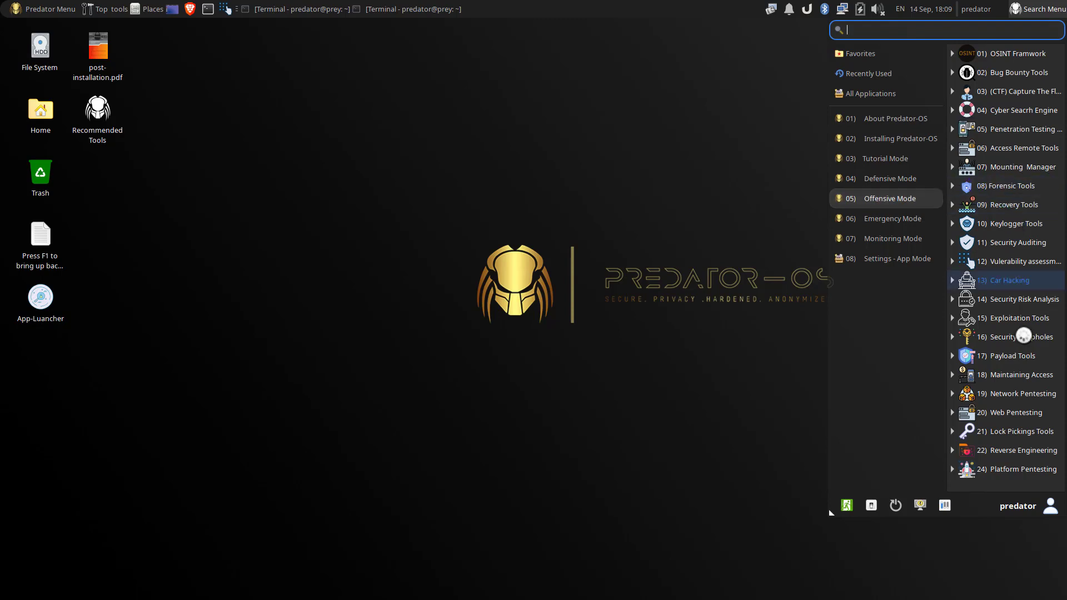
click(895, 217)
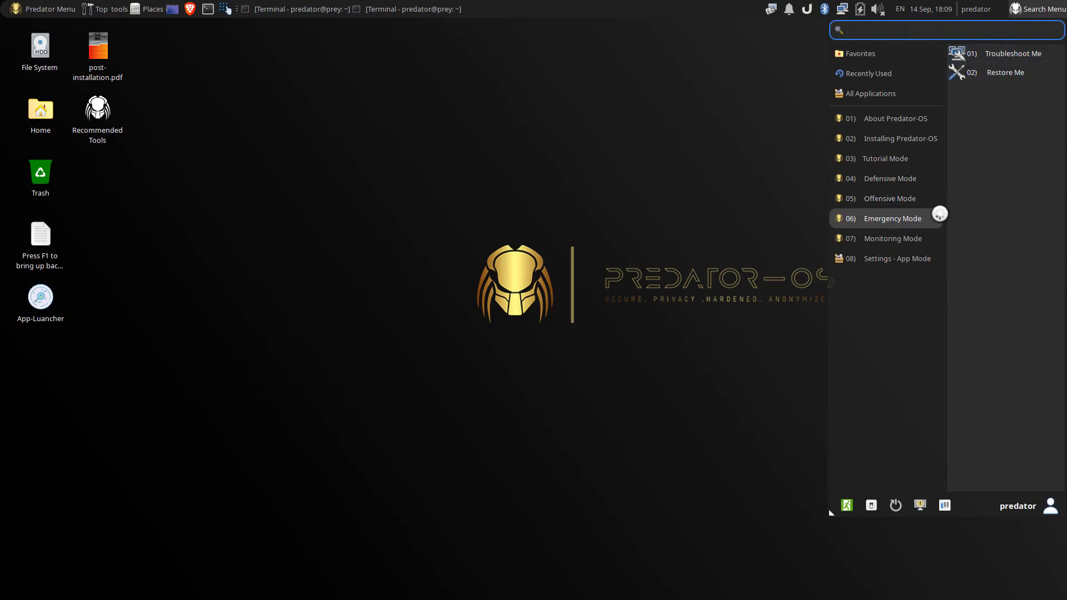
click(882, 239)
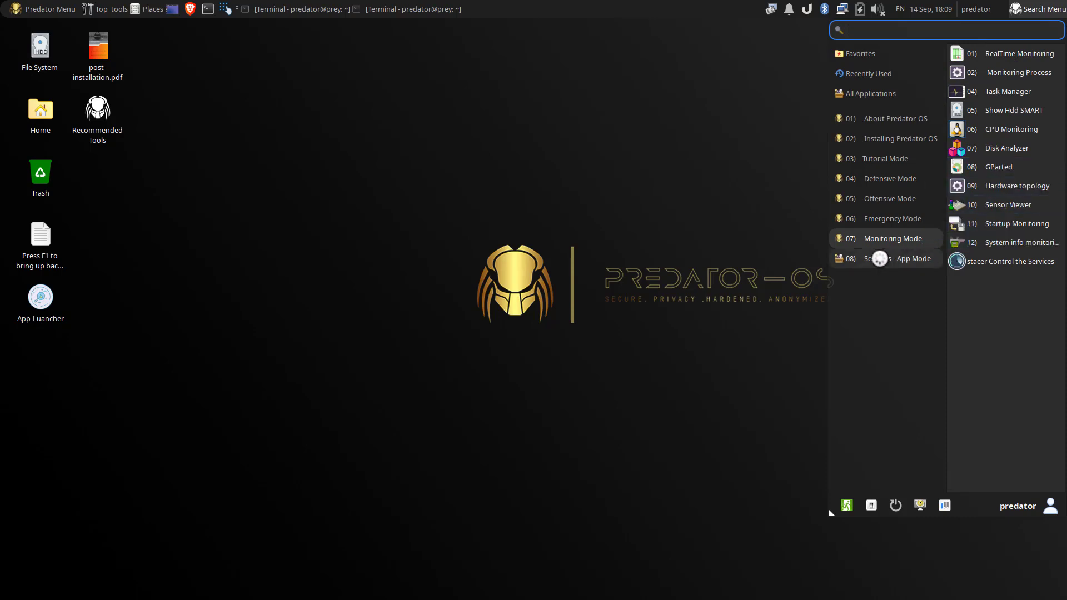
click(880, 258)
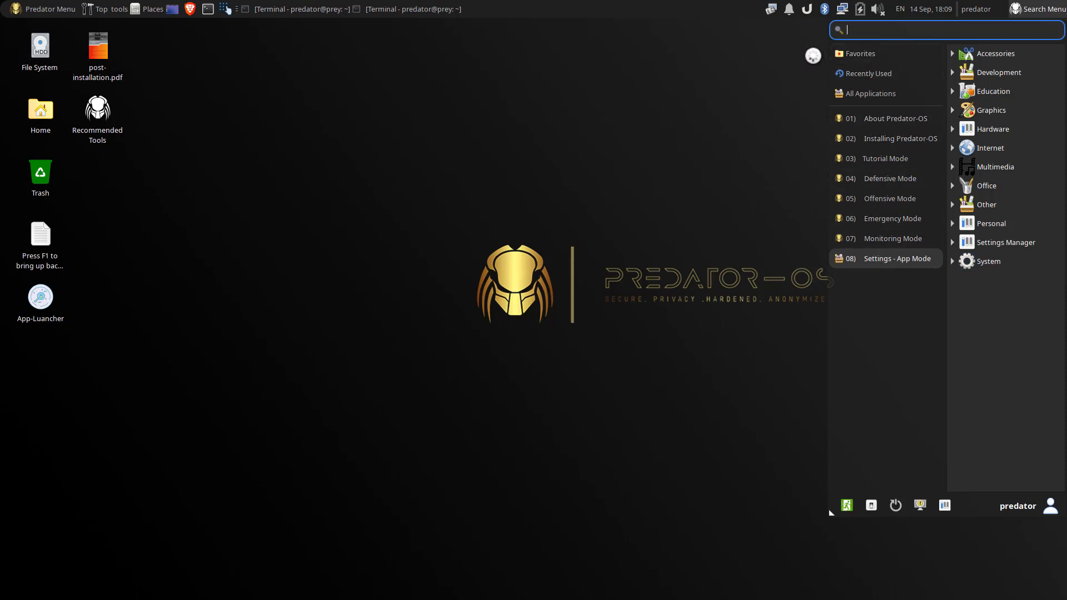
click(813, 56)
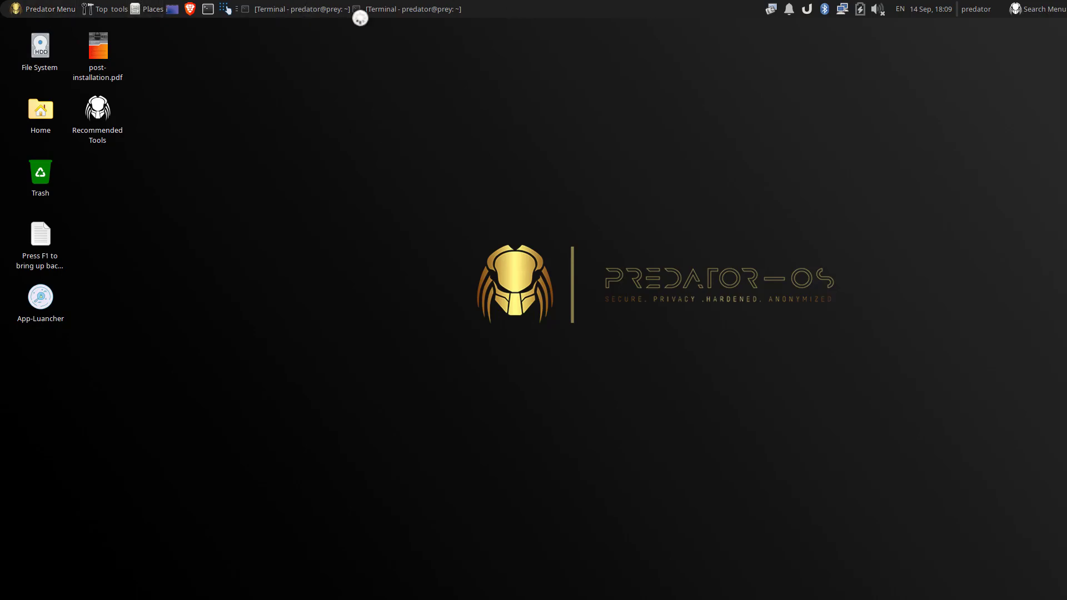
Step: Open 01) Linux Quick Commands from Predator Menu > 03) Tutorial Mode, twice
click(33, 10)
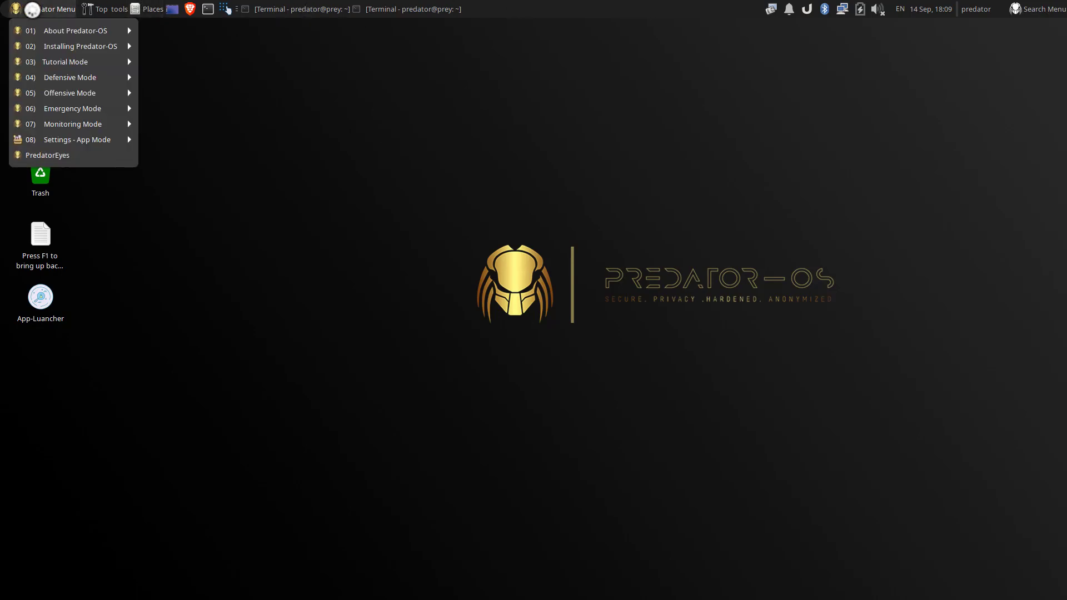
mouse_move(80, 35)
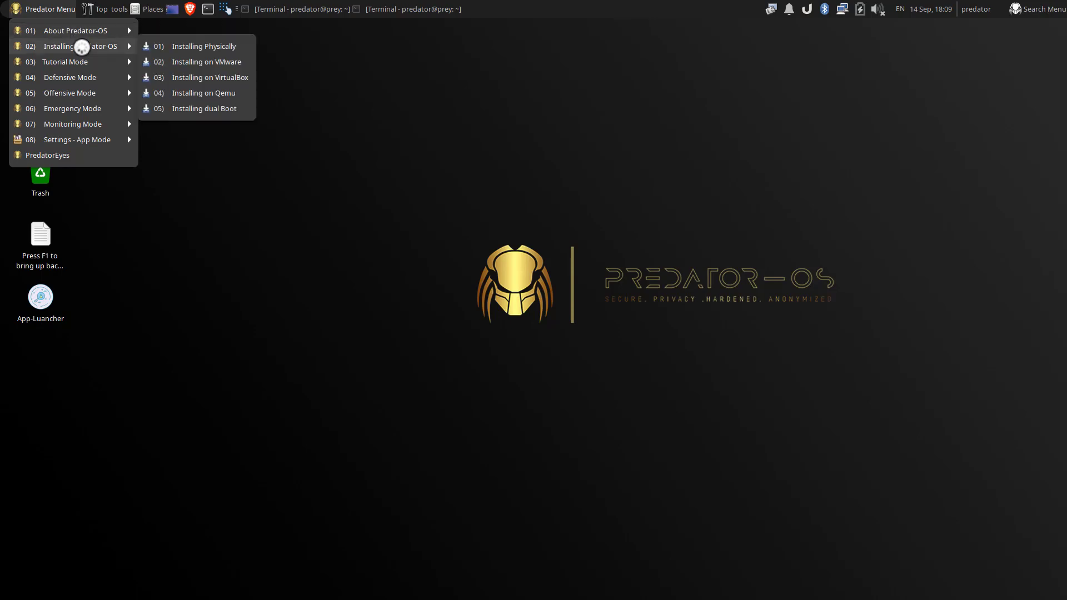
mouse_move(77, 68)
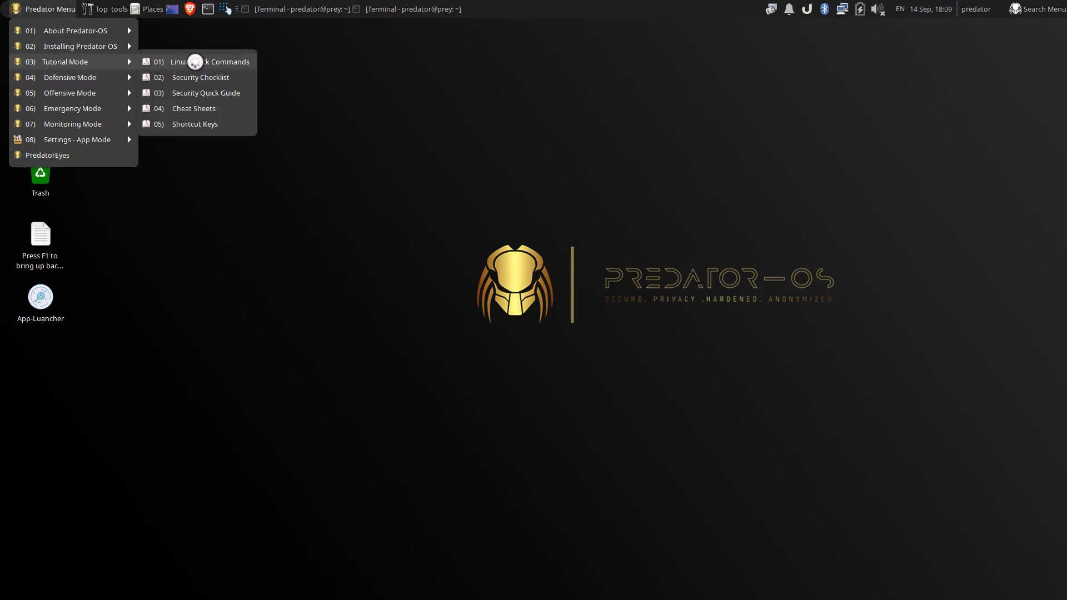
click(195, 62)
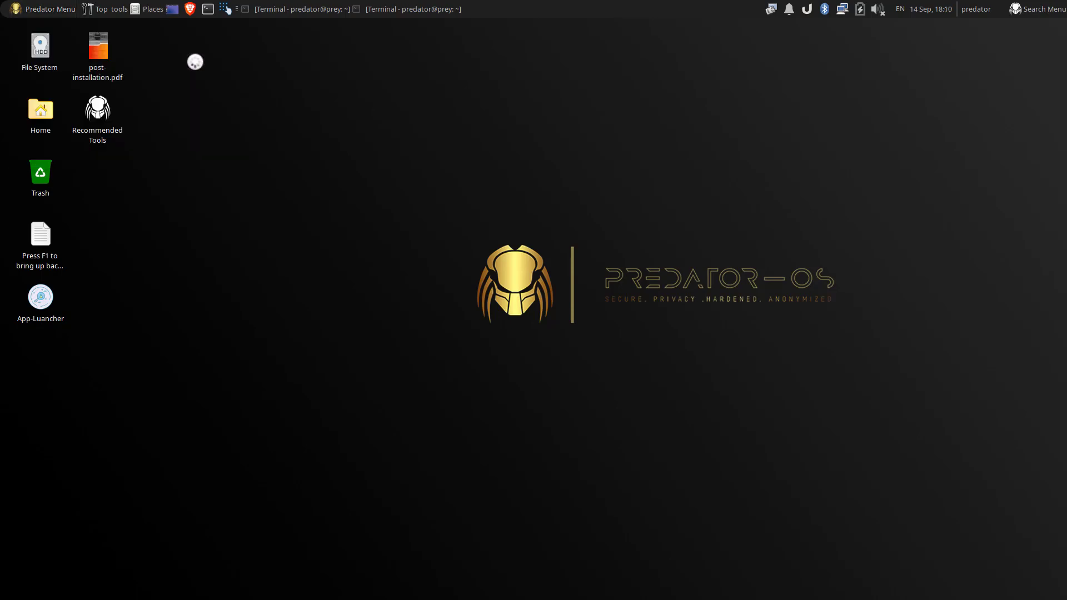
click(65, 10)
mouse_move(67, 47)
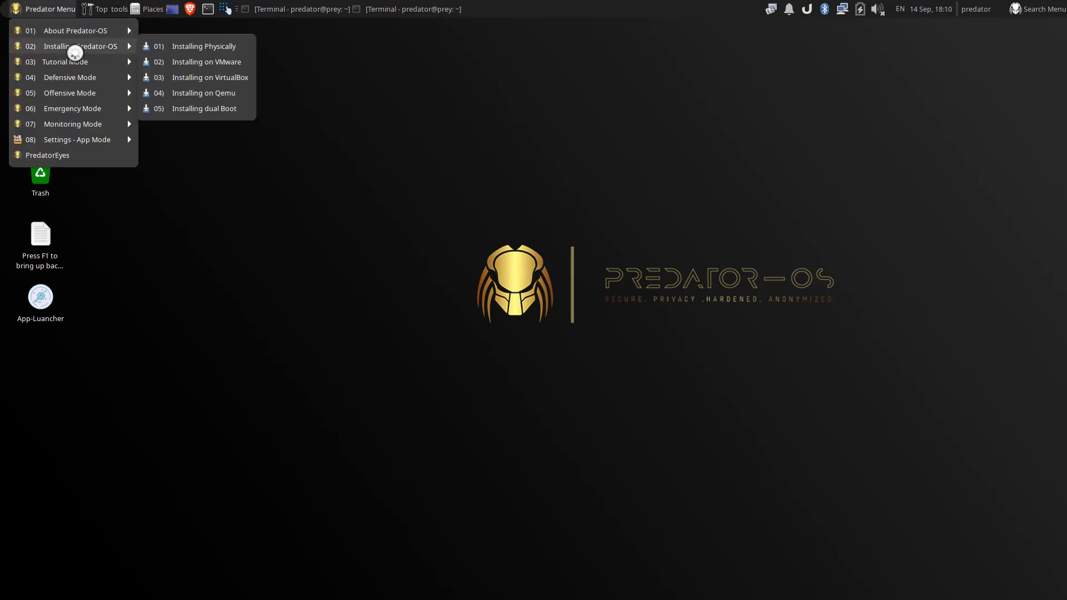
mouse_move(124, 59)
click(198, 60)
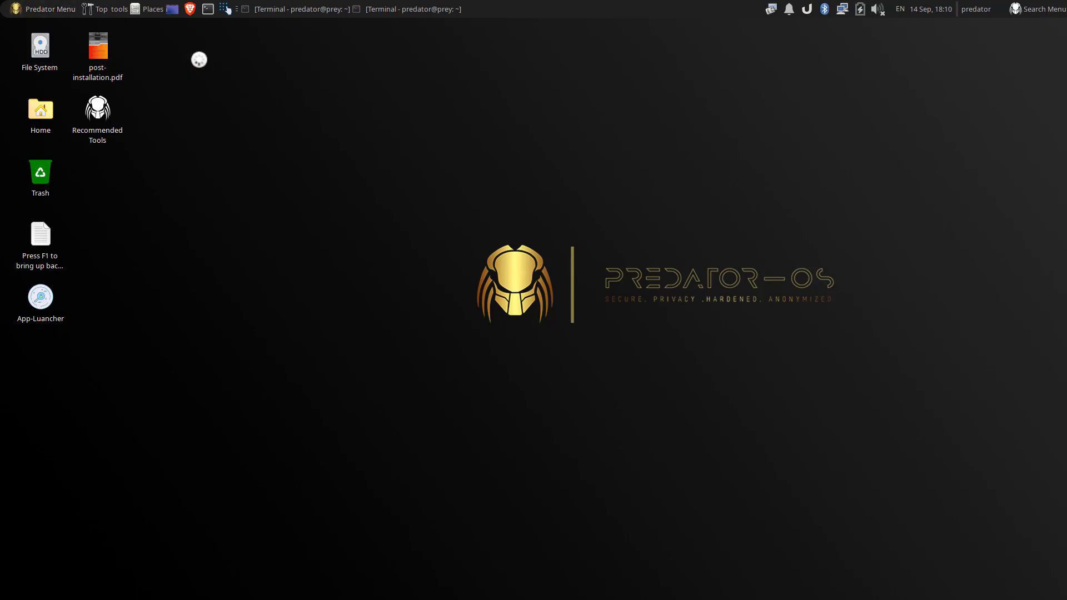
Step: Open the Security Checklist and Cheat Sheets tutorial folders from Tutorial Mode
click(40, 9)
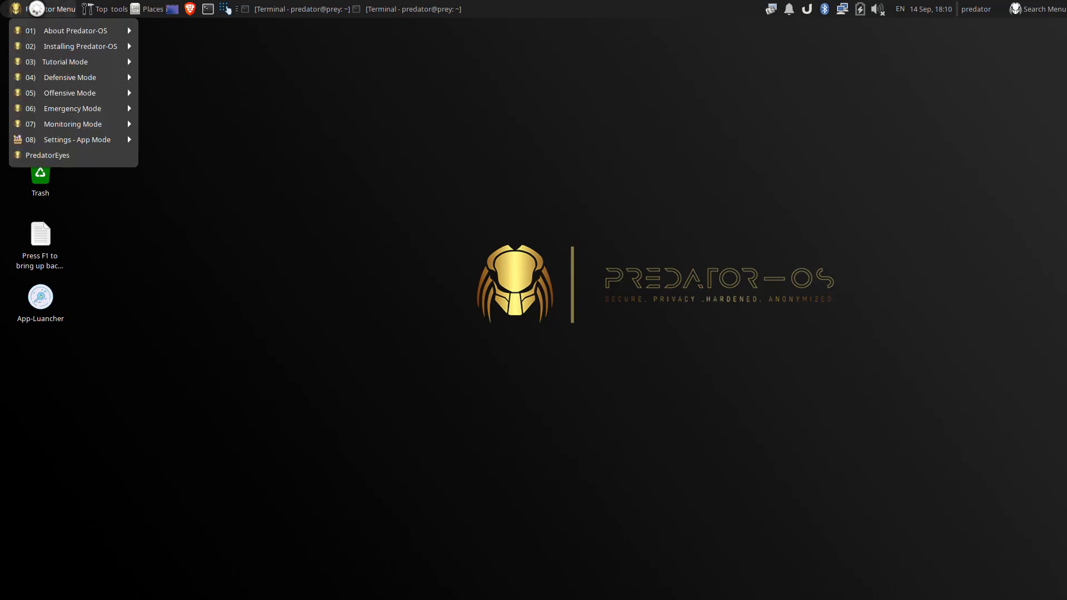
mouse_move(80, 65)
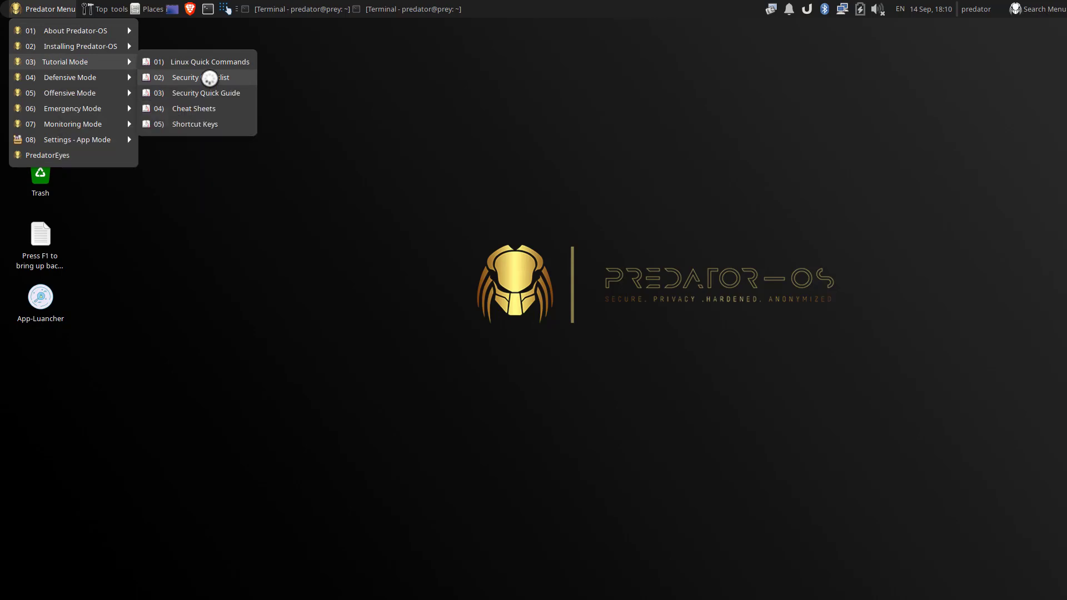
click(209, 78)
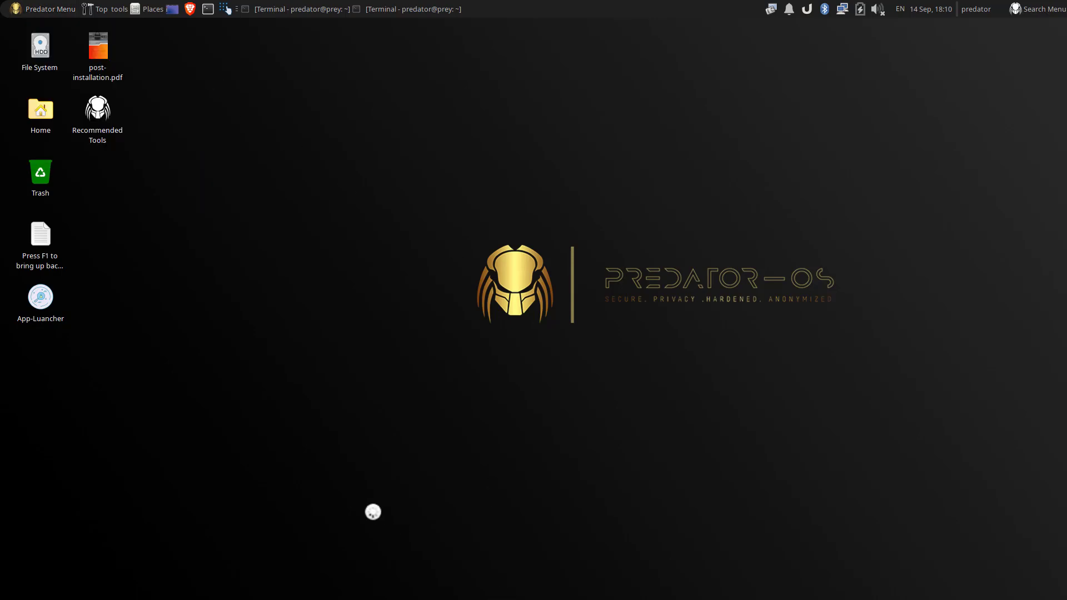
click(42, 8)
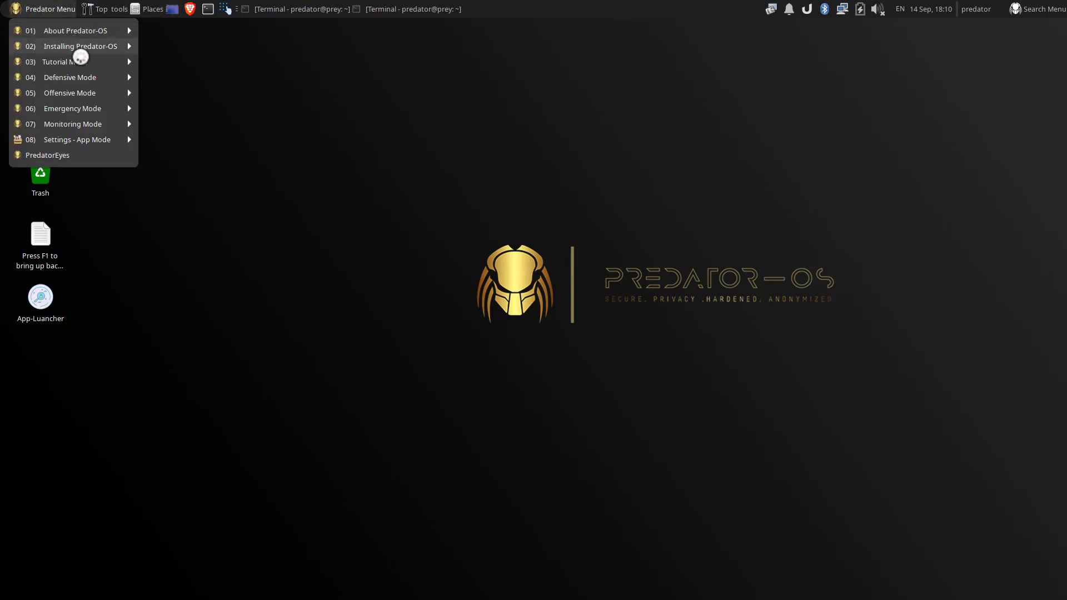
mouse_move(99, 62)
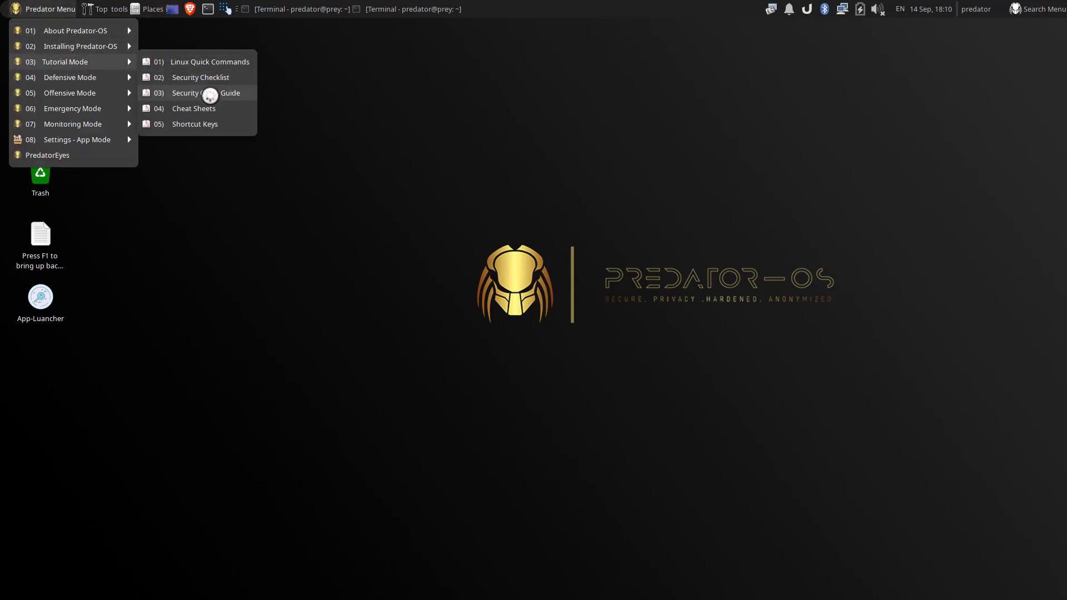
click(191, 108)
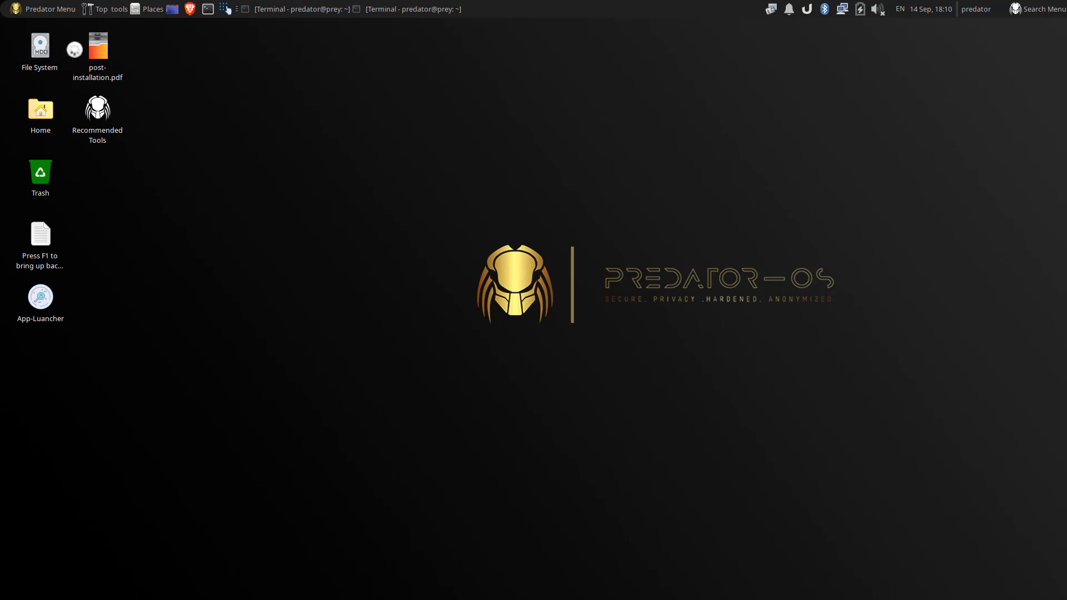
click(47, 9)
mouse_move(74, 60)
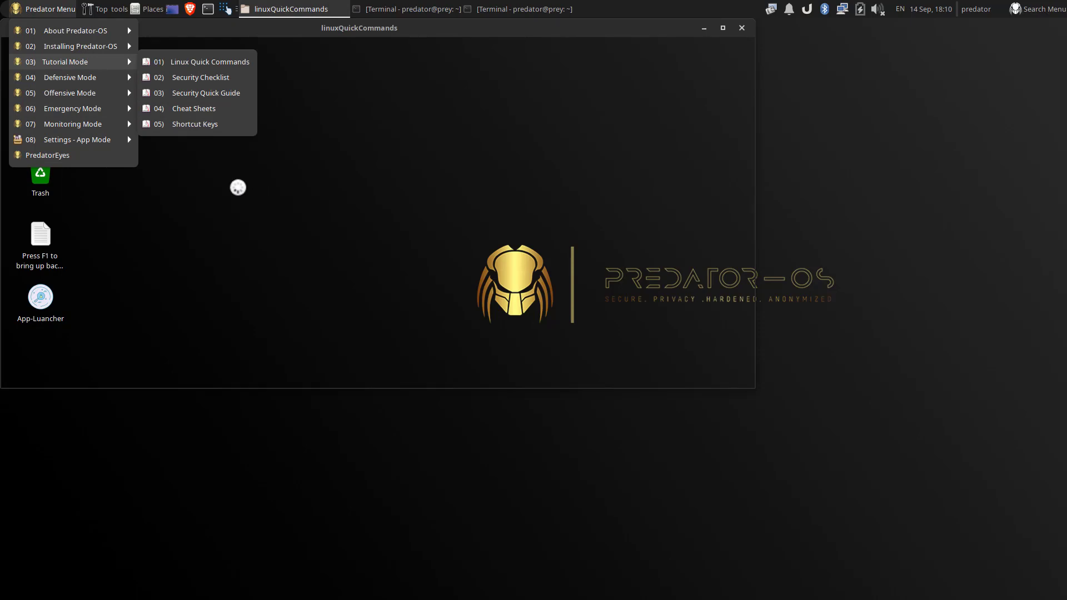
Step: Open the Predator Eyes dashboard preview and close its Coming Soon PDF
mouse_move(68, 139)
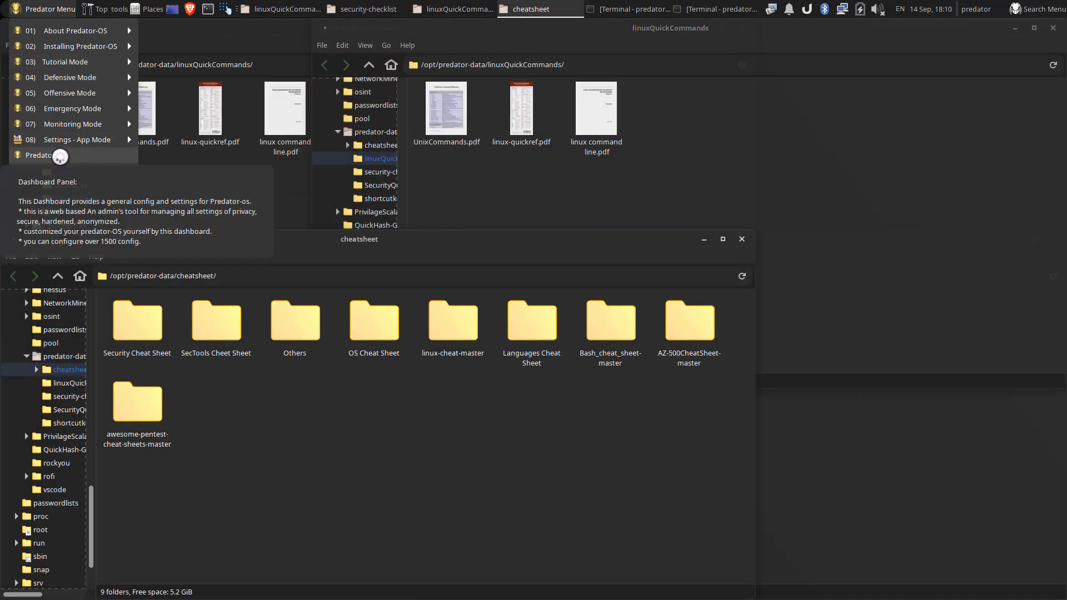
click(60, 155)
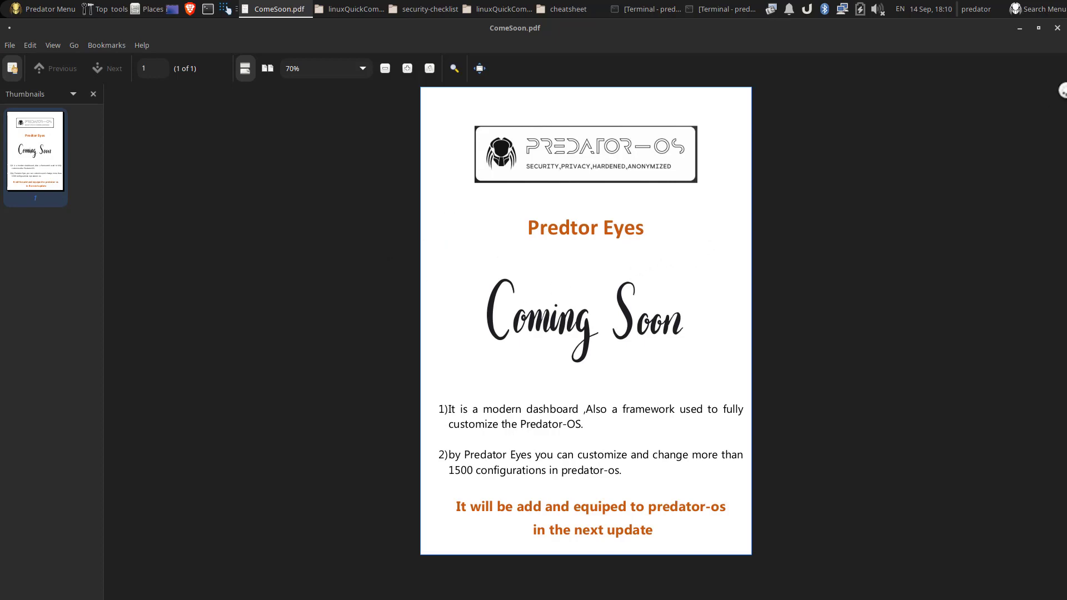
click(1056, 29)
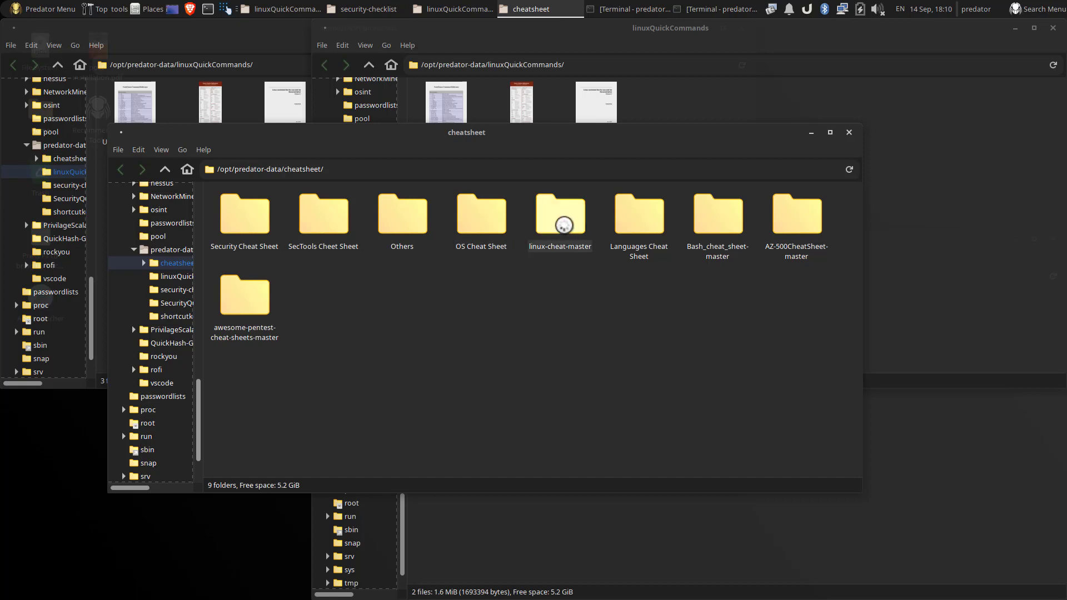
Step: Browse into the nested linux-cheat-master folders, then close that folder window
double_click(563, 224)
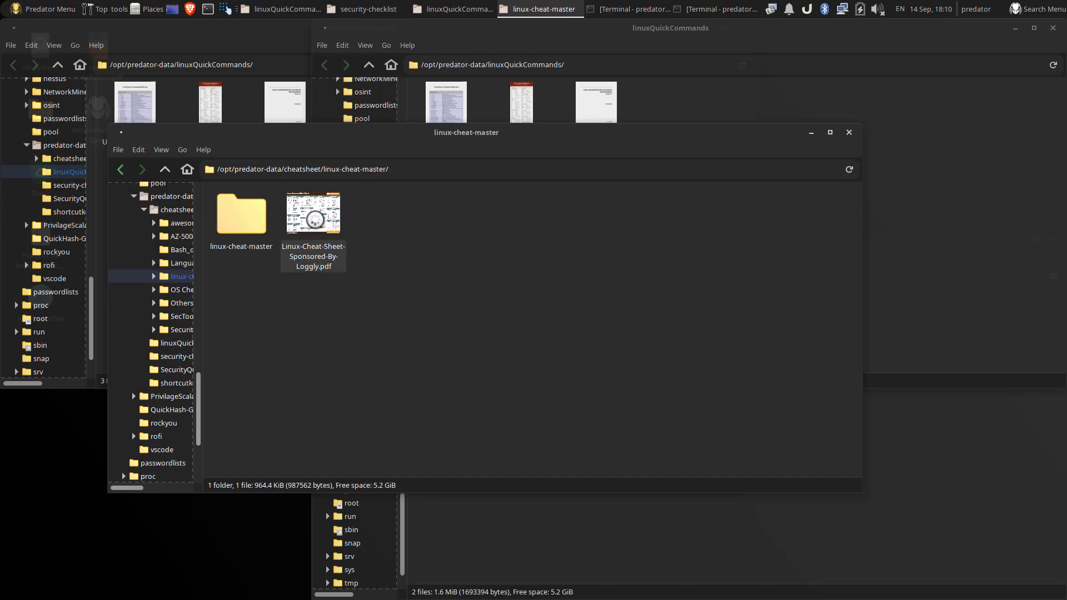
double_click(241, 216)
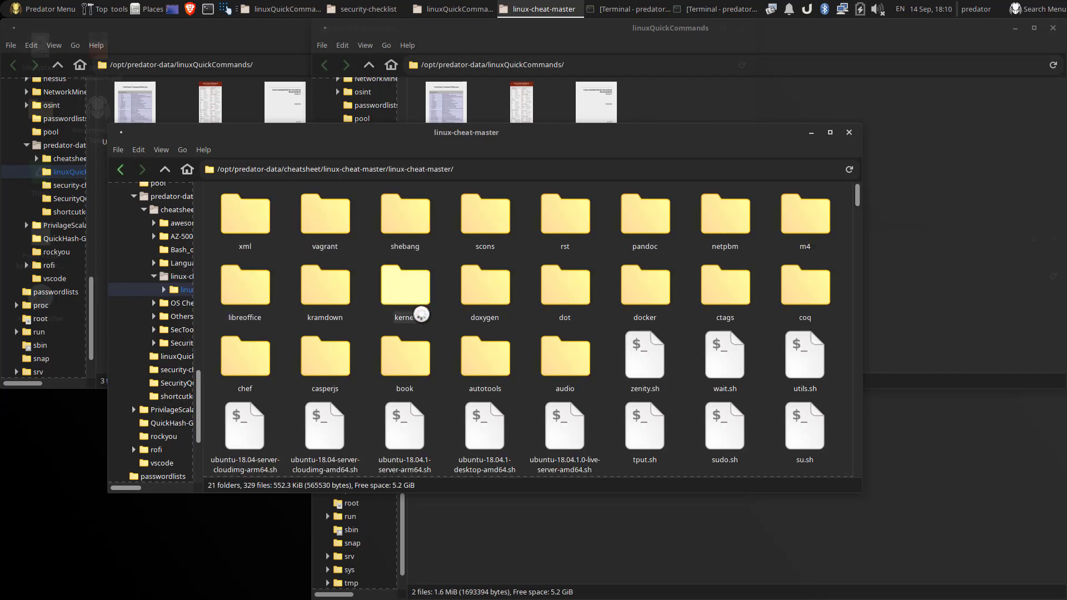
scroll(484, 321, down, 3)
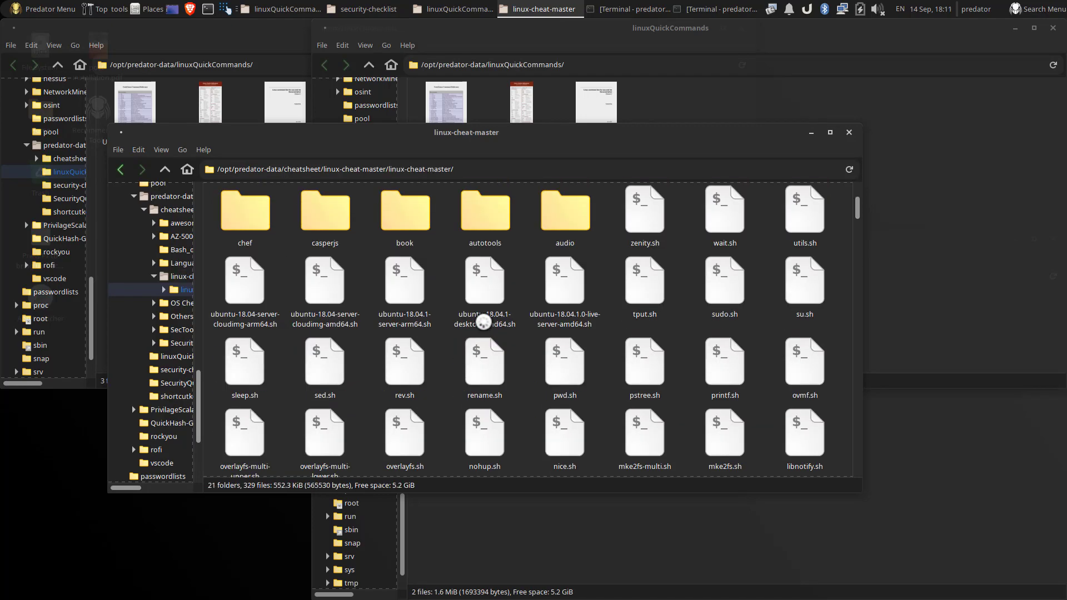
scroll(483, 321, up, 3)
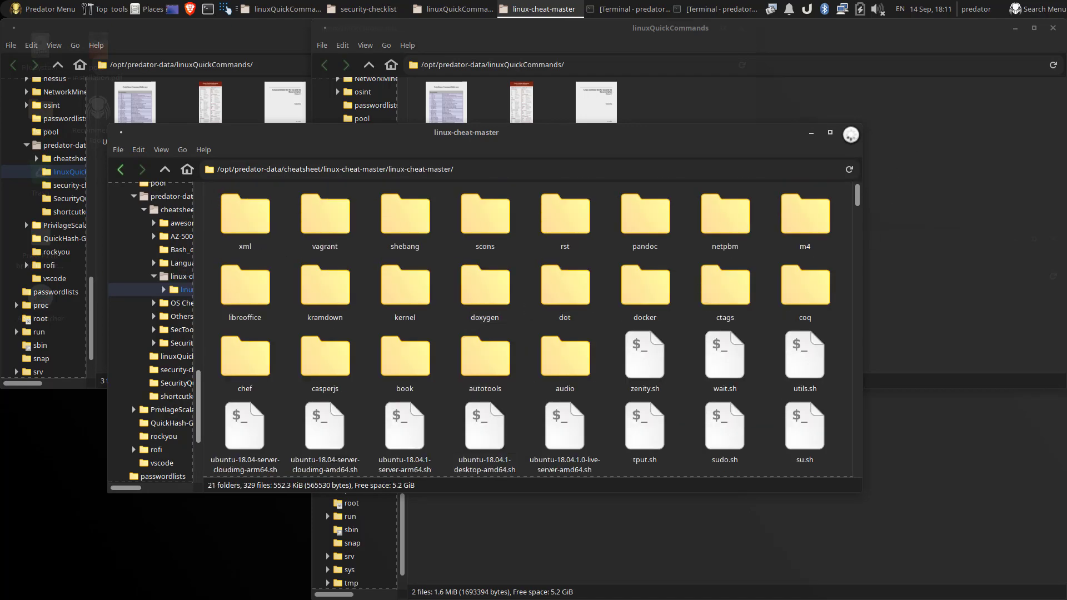
click(849, 133)
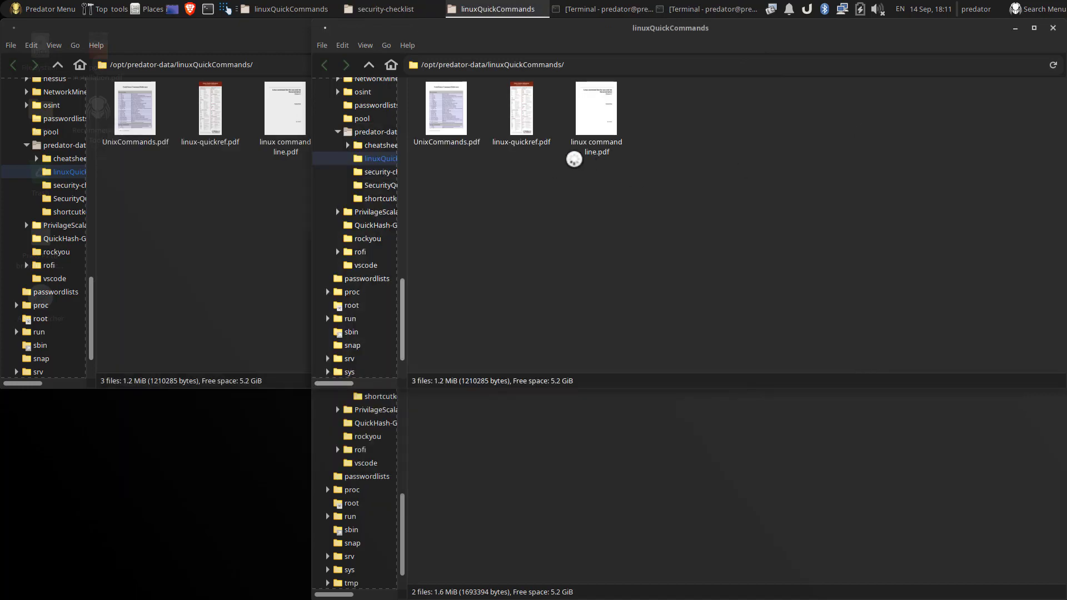
Step: Open linux-quickref.pdf and zoom it to 200%, then 300%, scrolling through the page
click(520, 123)
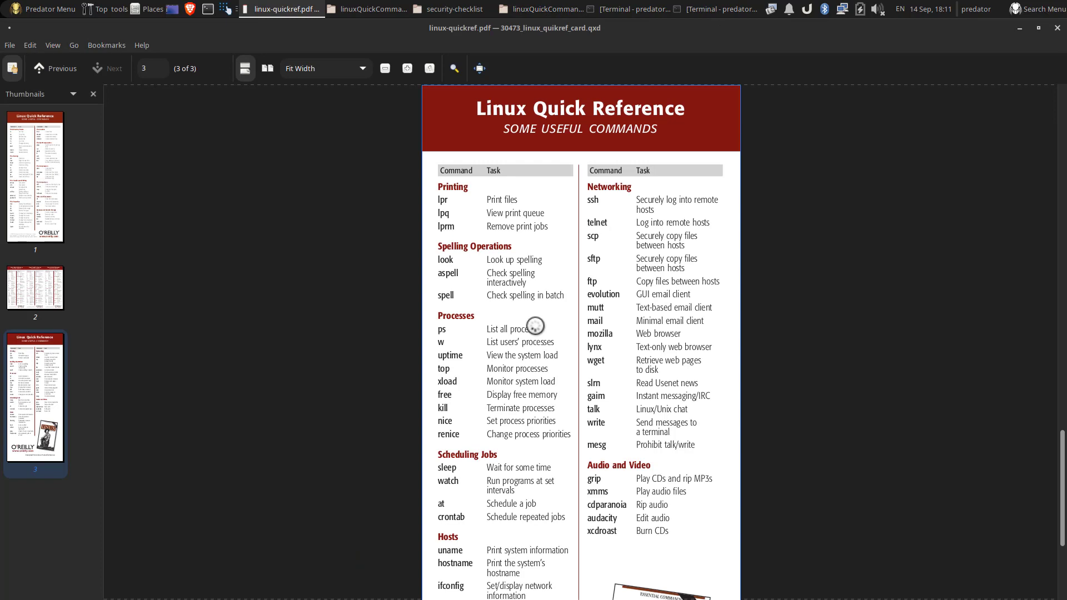
scroll(535, 326, down, 2)
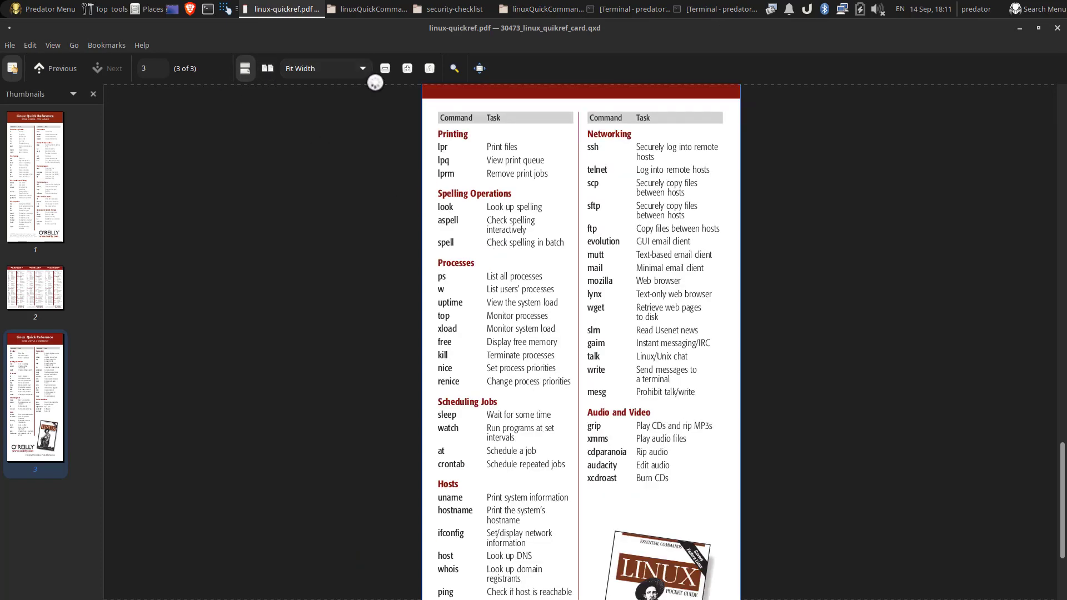
click(365, 71)
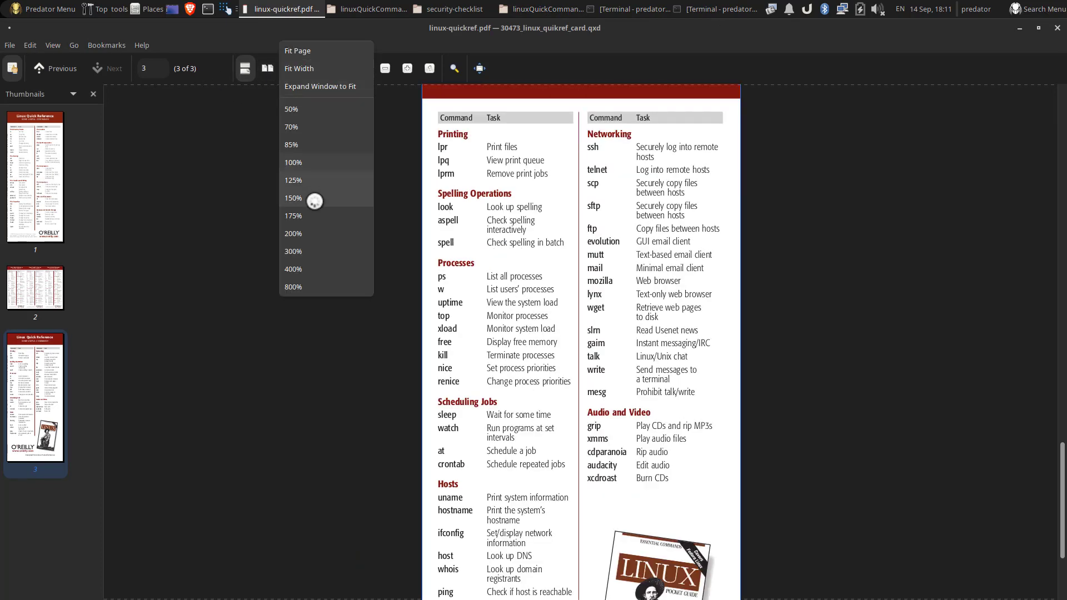
click(318, 236)
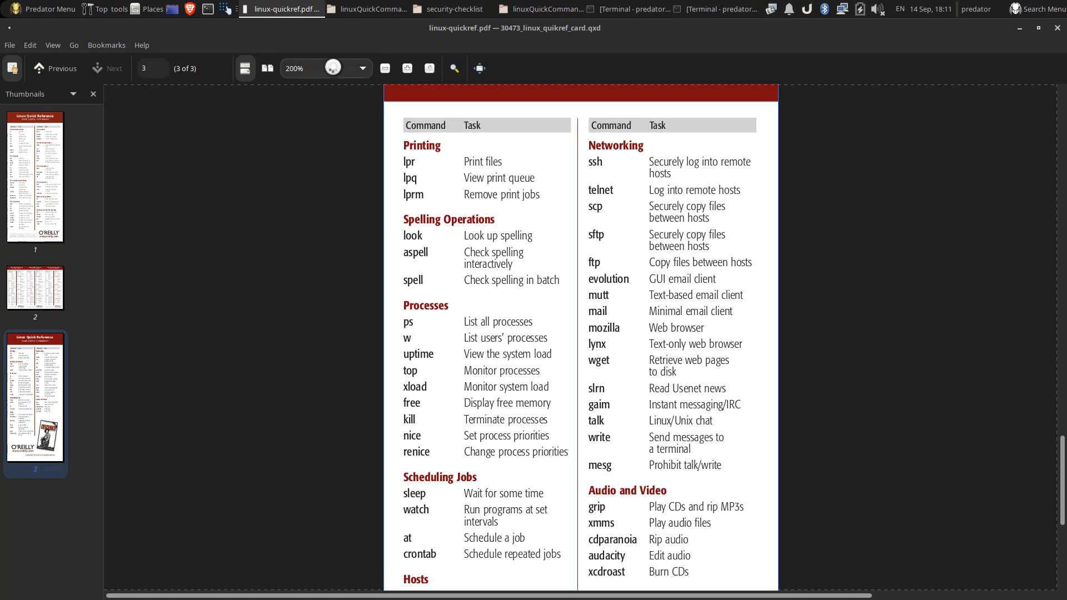
click(317, 70)
click(309, 88)
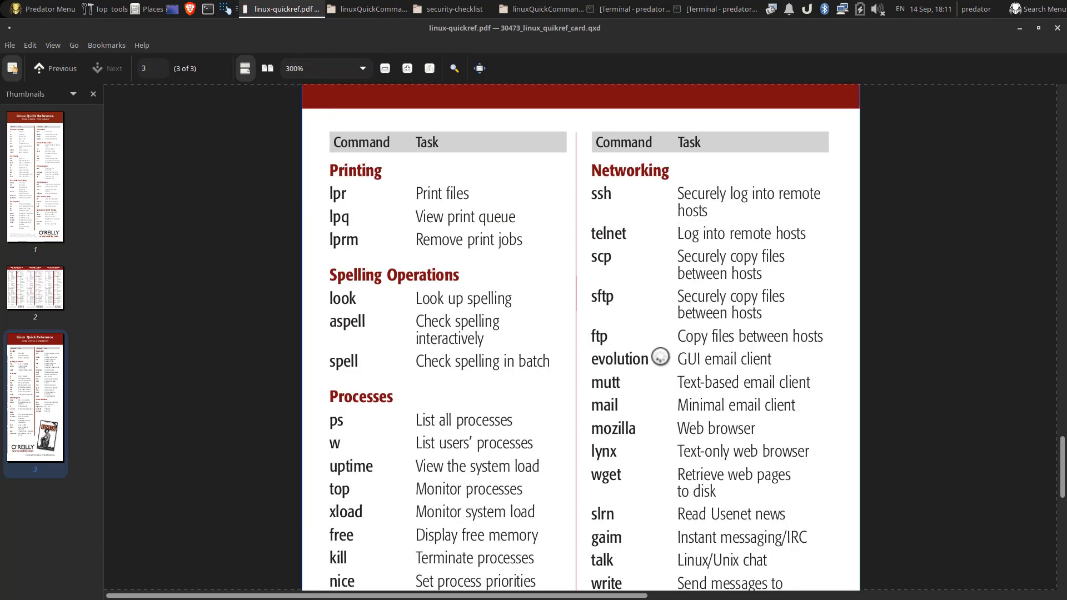
scroll(660, 357, down, 5)
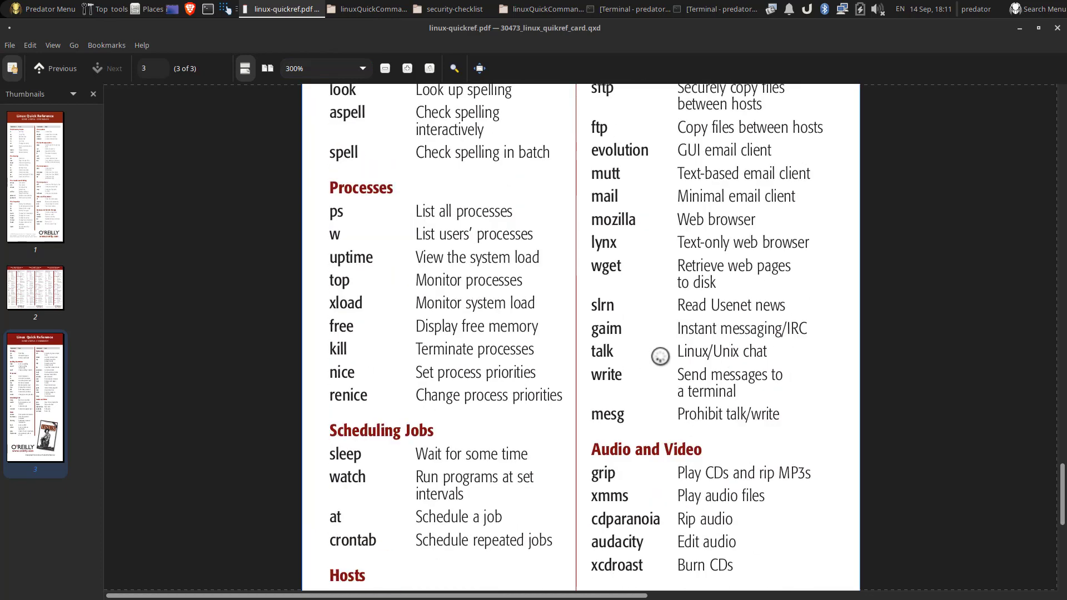
scroll(661, 357, down, 10)
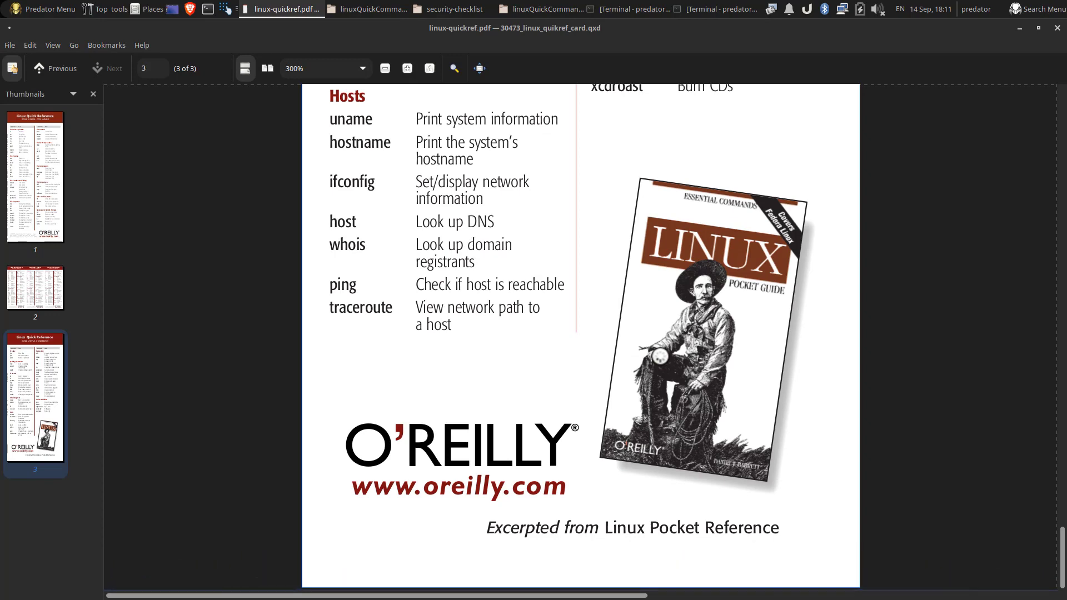
scroll(660, 357, up, 20)
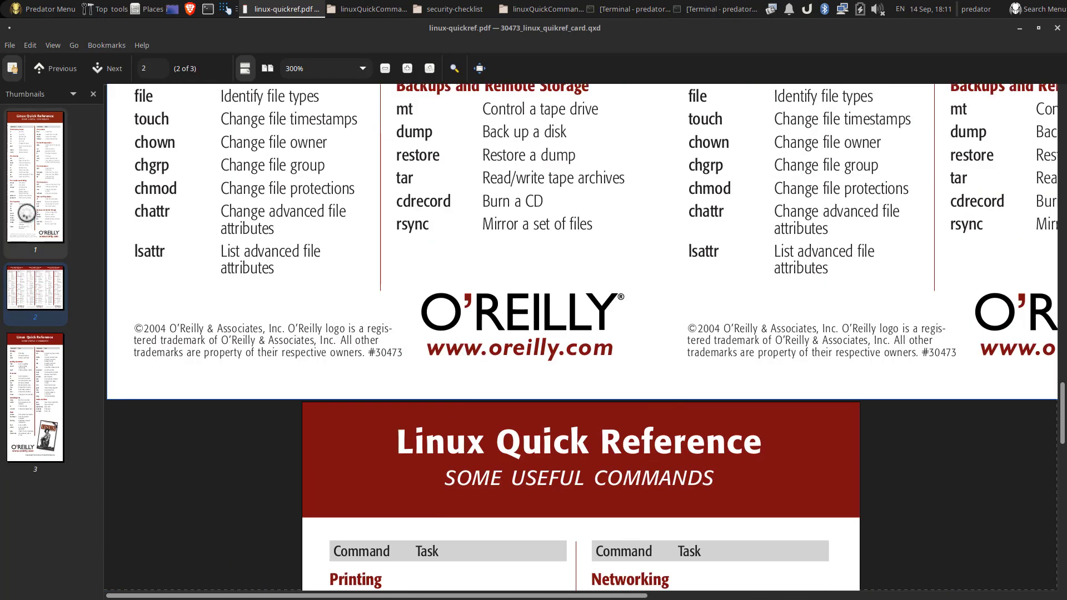
Step: Jump to page 1 of linux-quickref.pdf, scroll through to page 3 of 3, and close it
click(33, 228)
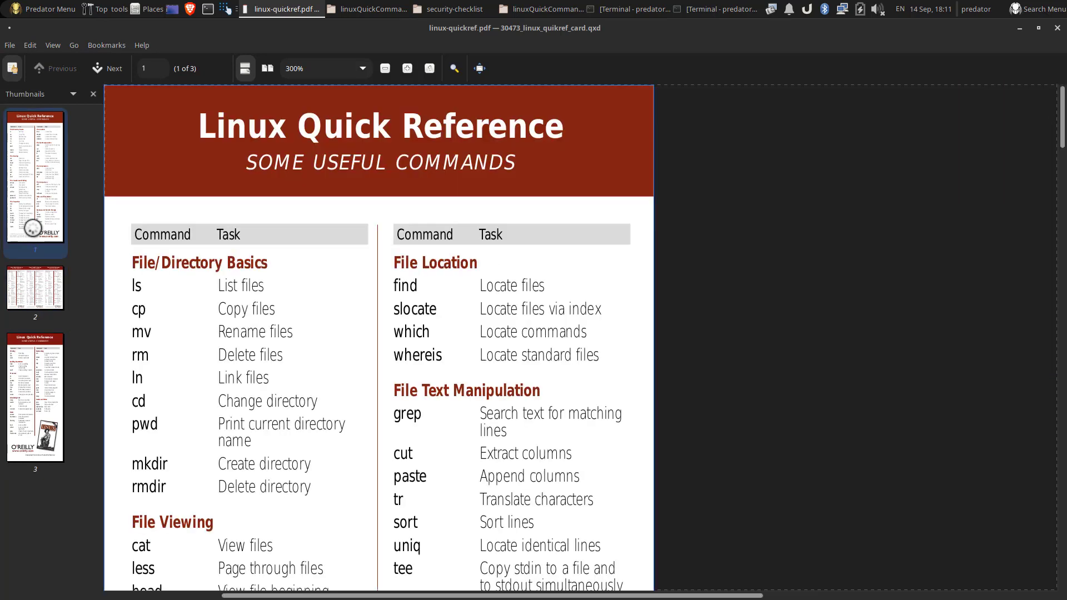
scroll(386, 406, down, 8)
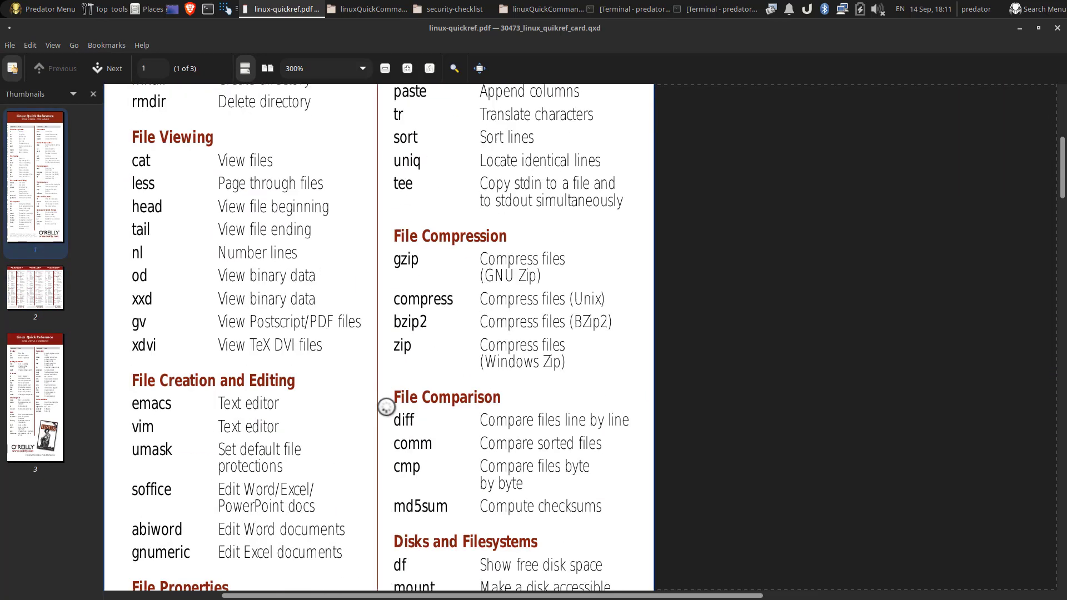
scroll(385, 406, down, 3)
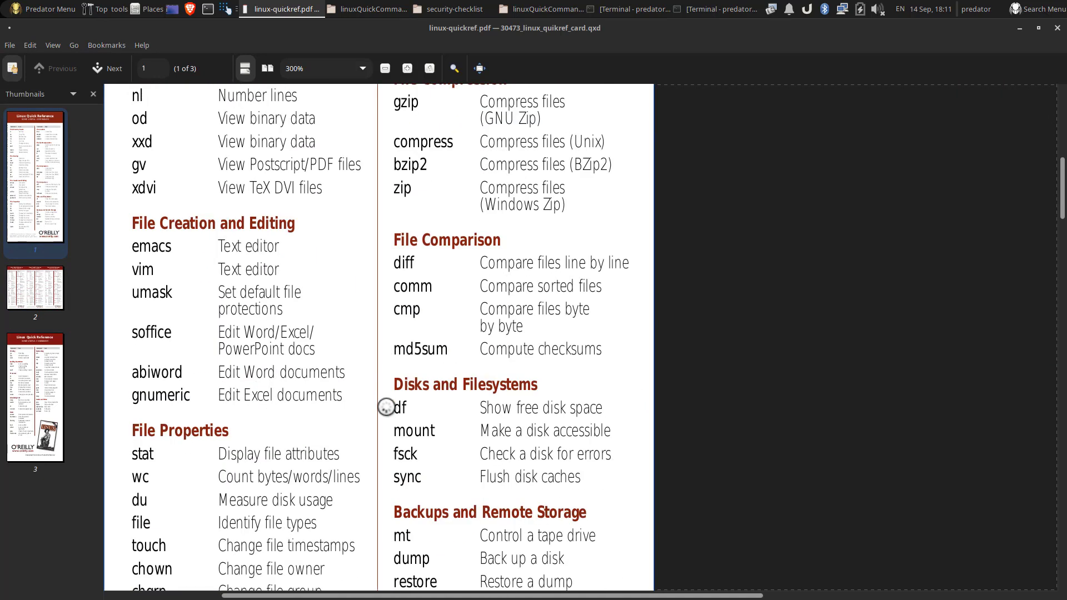
scroll(386, 407, down, 9)
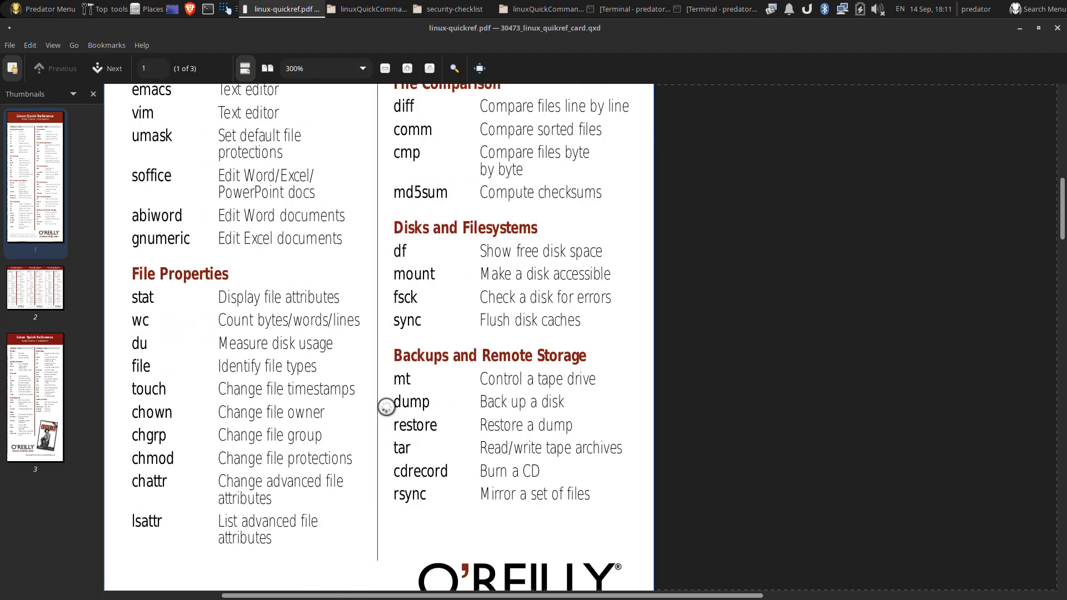
scroll(386, 407, down, 15)
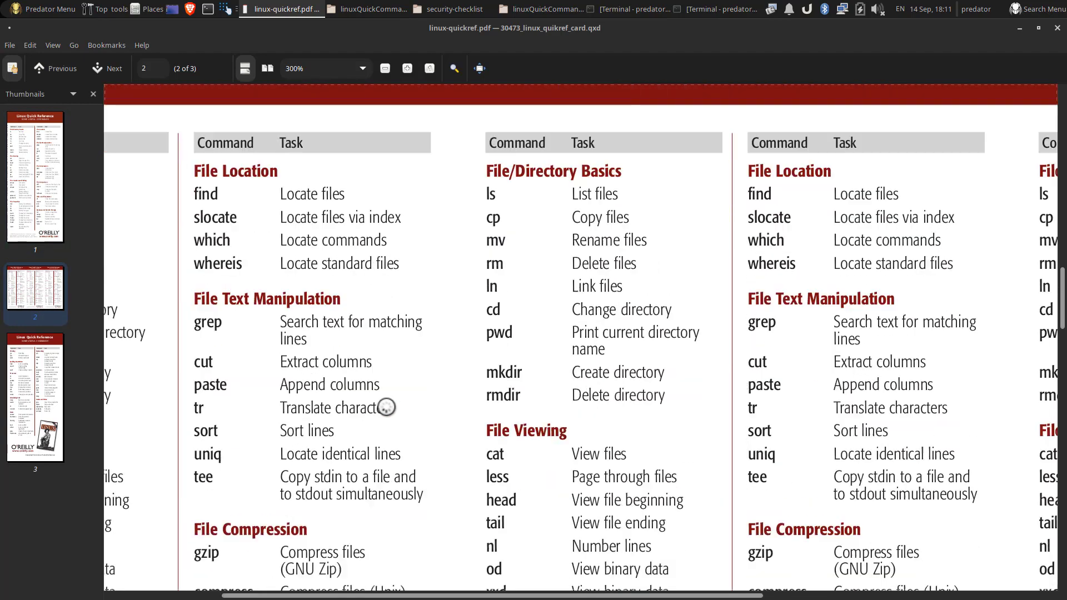
scroll(387, 407, down, 6)
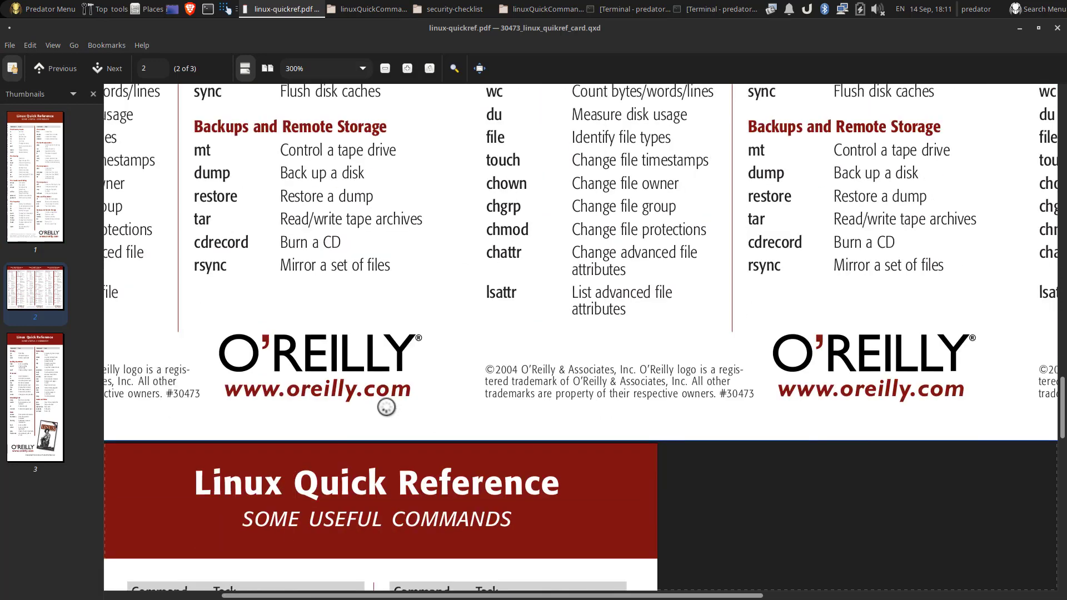
scroll(489, 427, down, 11)
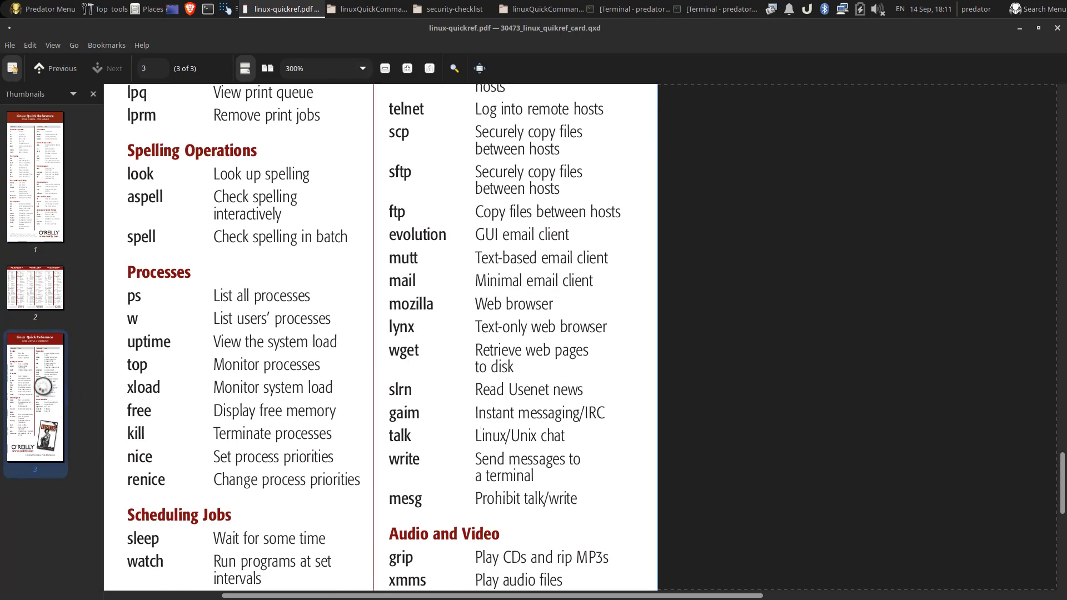
click(1058, 28)
Step: Open UnixCommands.pdf, scroll through it, and close the viewer
double_click(445, 114)
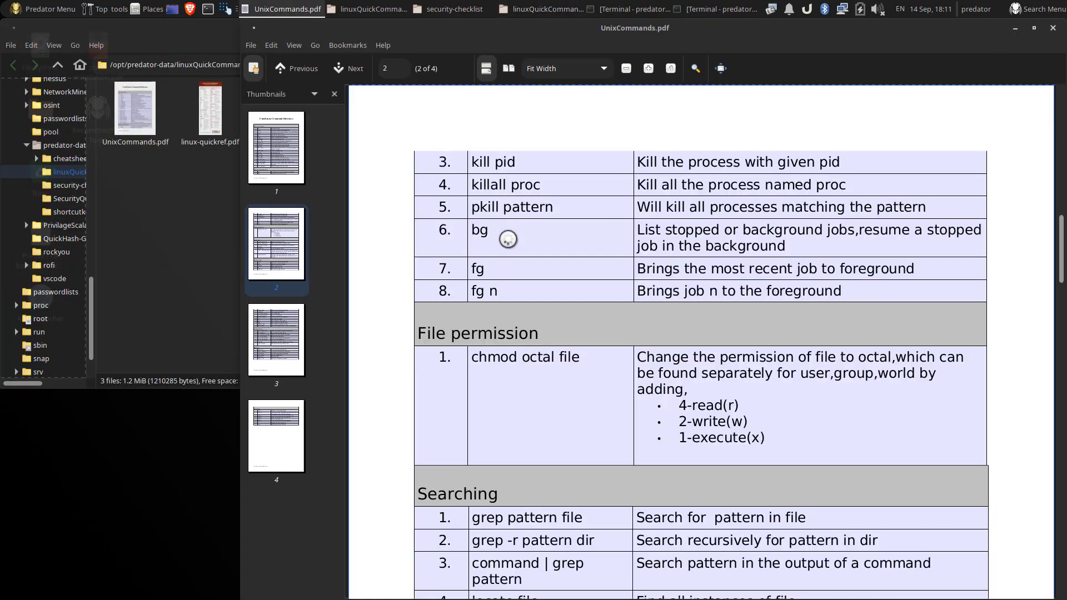
scroll(523, 390, down, 9)
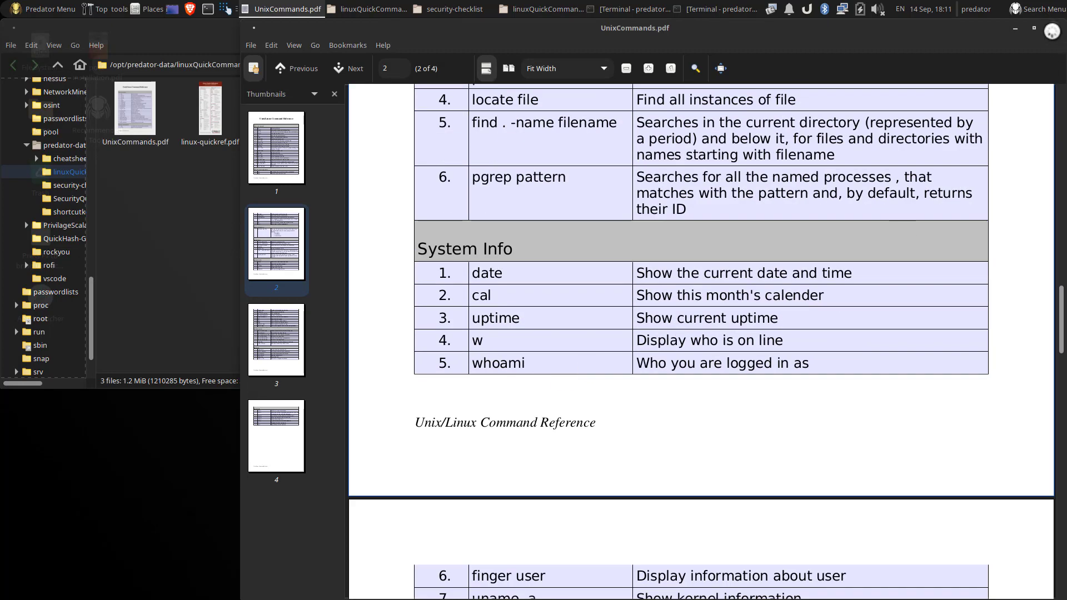
click(1053, 28)
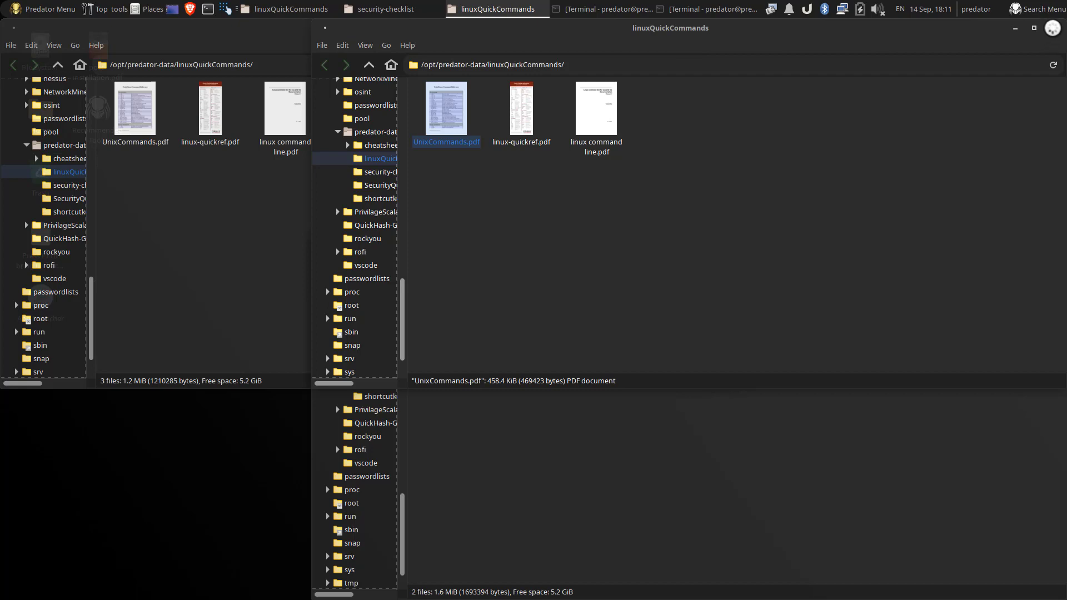
Step: Close the linuxQuickCommands and security-checklist folder windows and restore the second terminal
click(1052, 28)
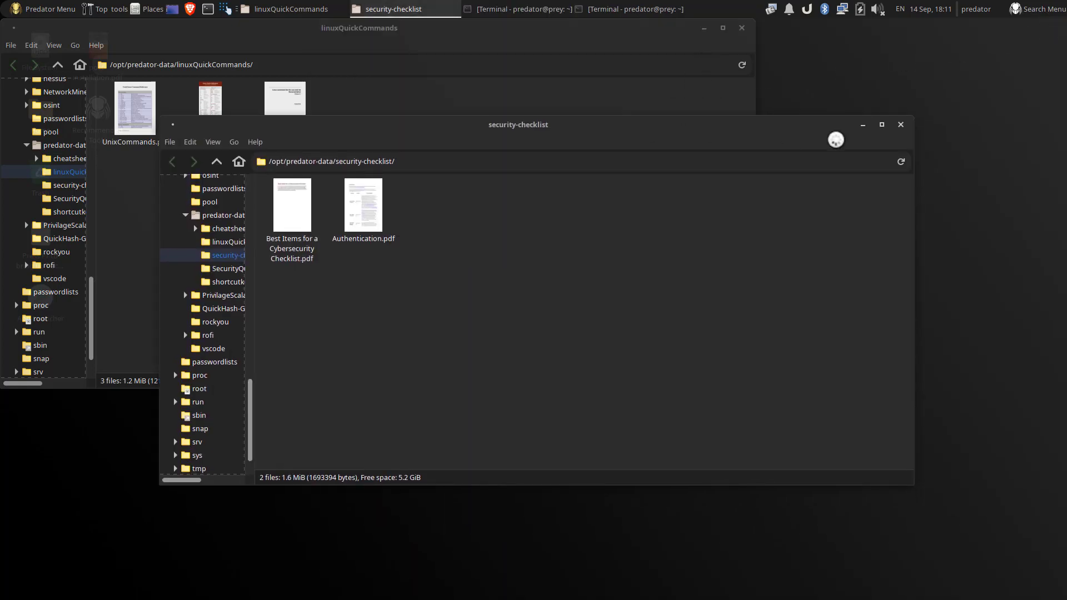
click(901, 125)
click(742, 28)
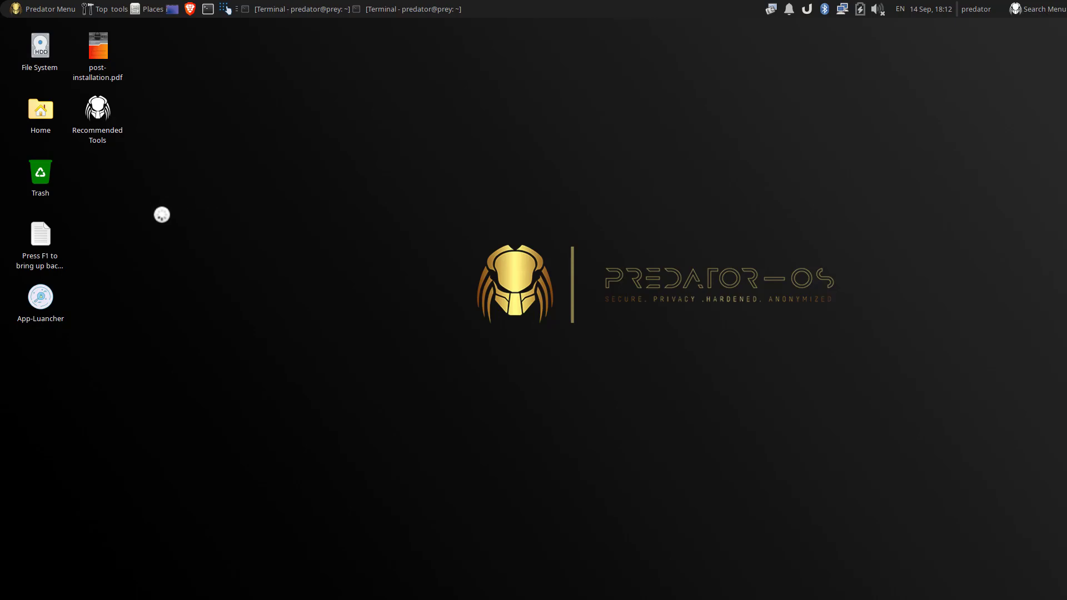
click(414, 9)
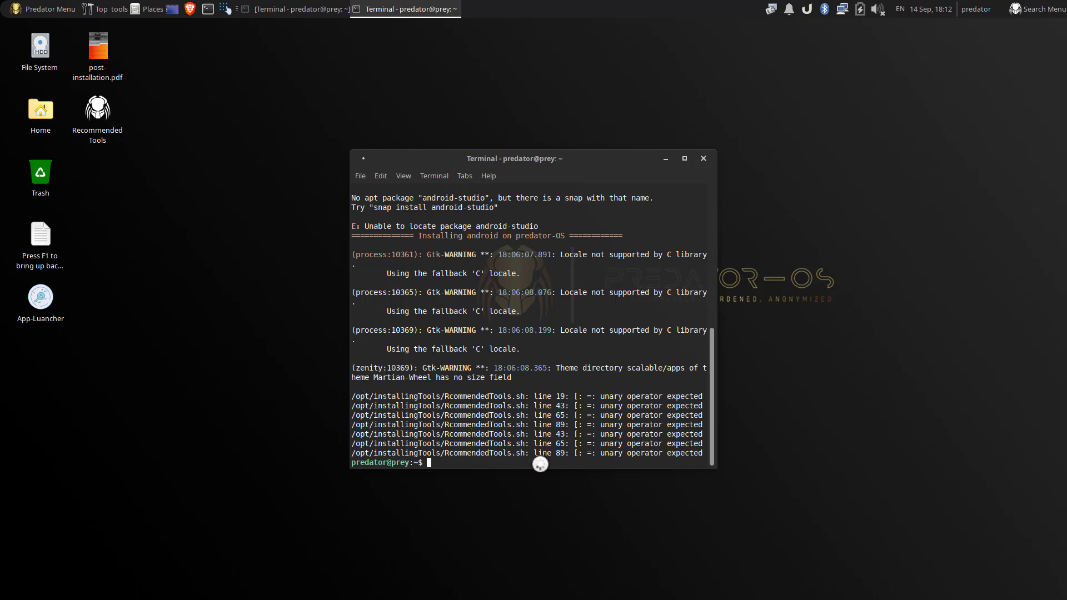
Step: Close the restored terminal, the other minimized Xfce Terminal, and the Tilix window
click(703, 158)
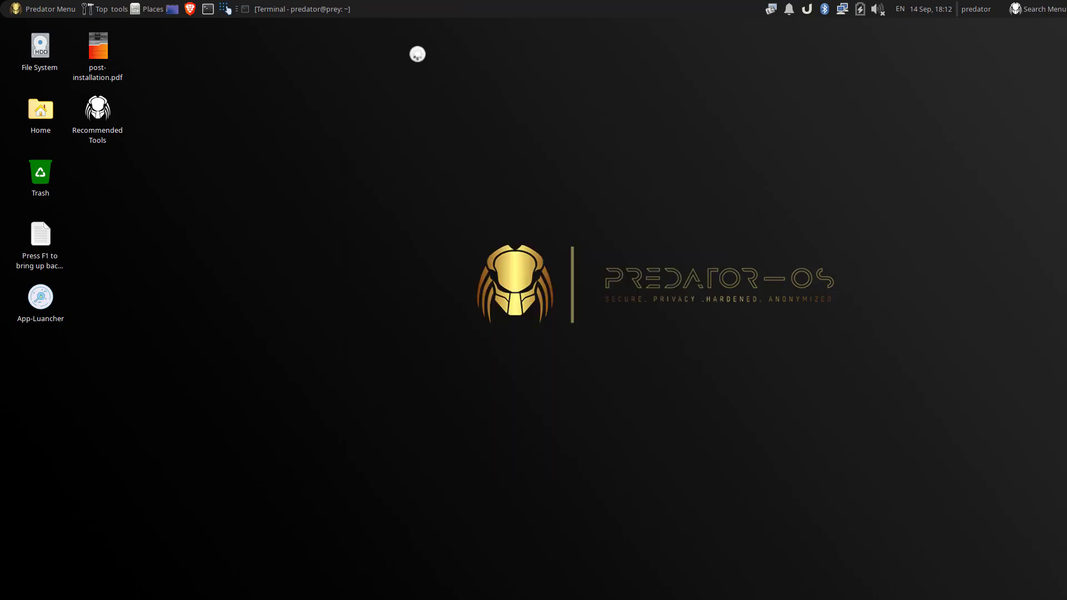
click(302, 9)
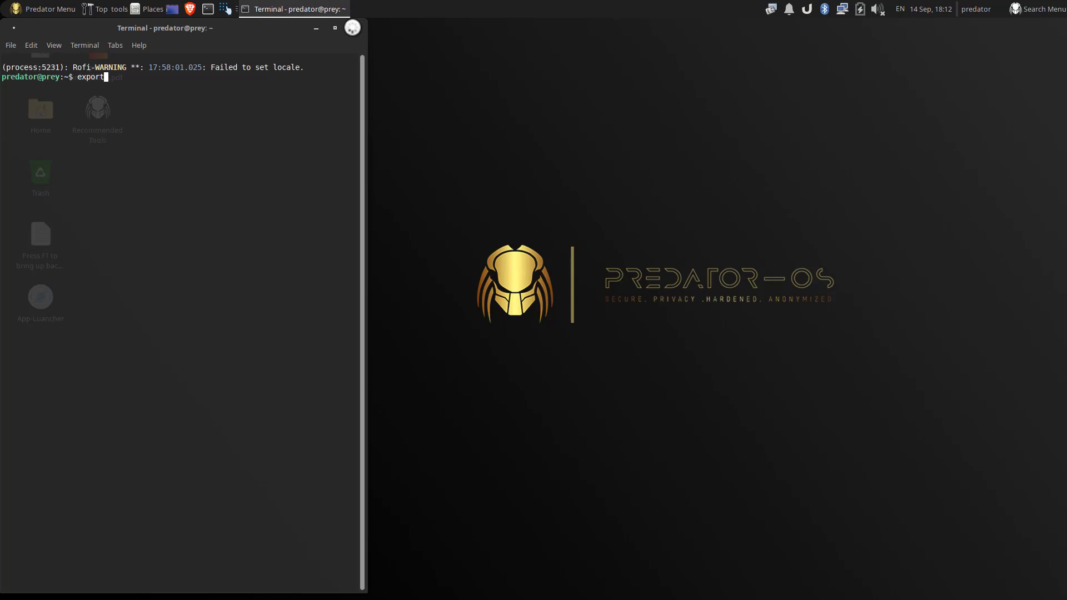
click(353, 28)
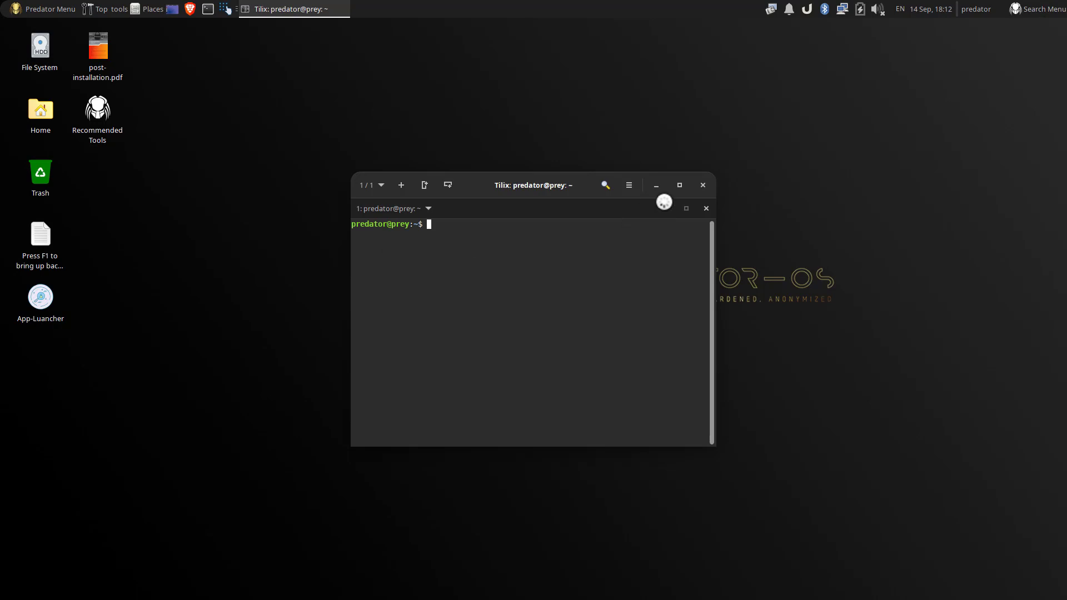
click(703, 185)
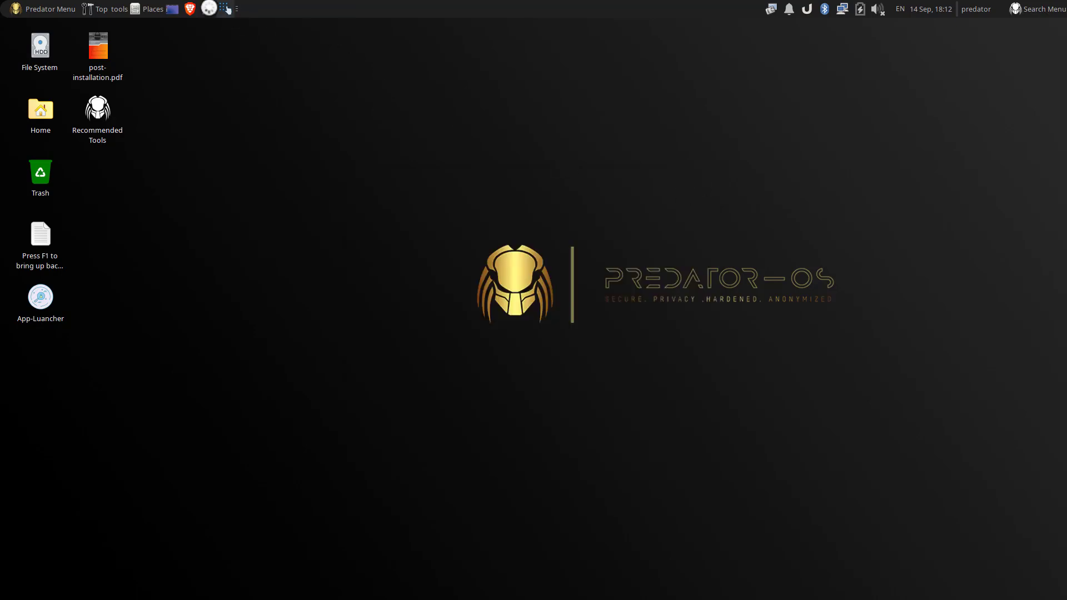
Step: Launch a new Xfce Terminal, then toggle Show Desktop to minimize and restore all windows
click(209, 8)
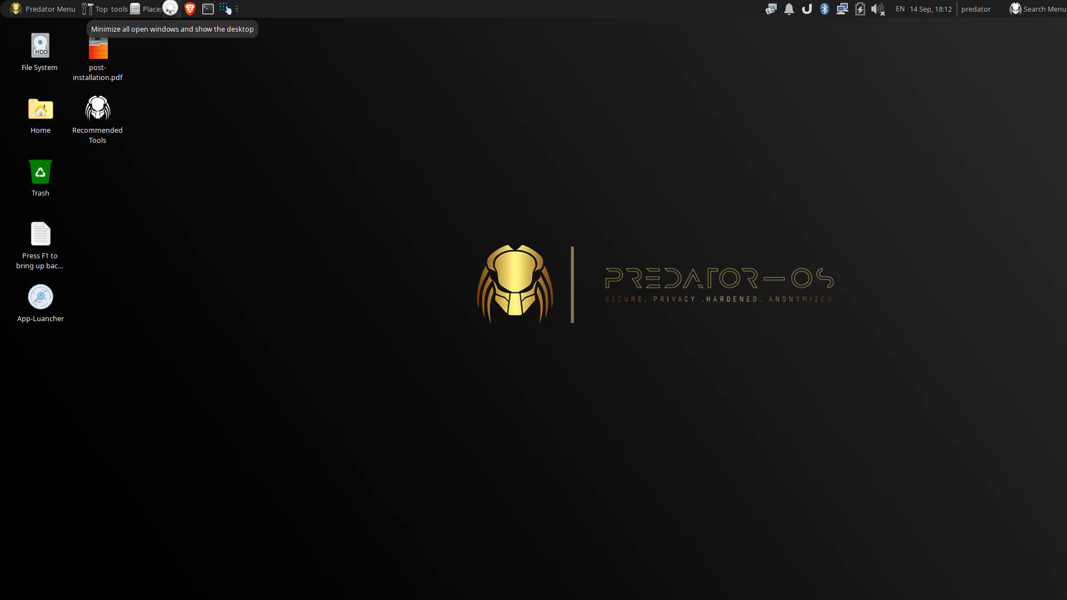
click(170, 8)
click(170, 8)
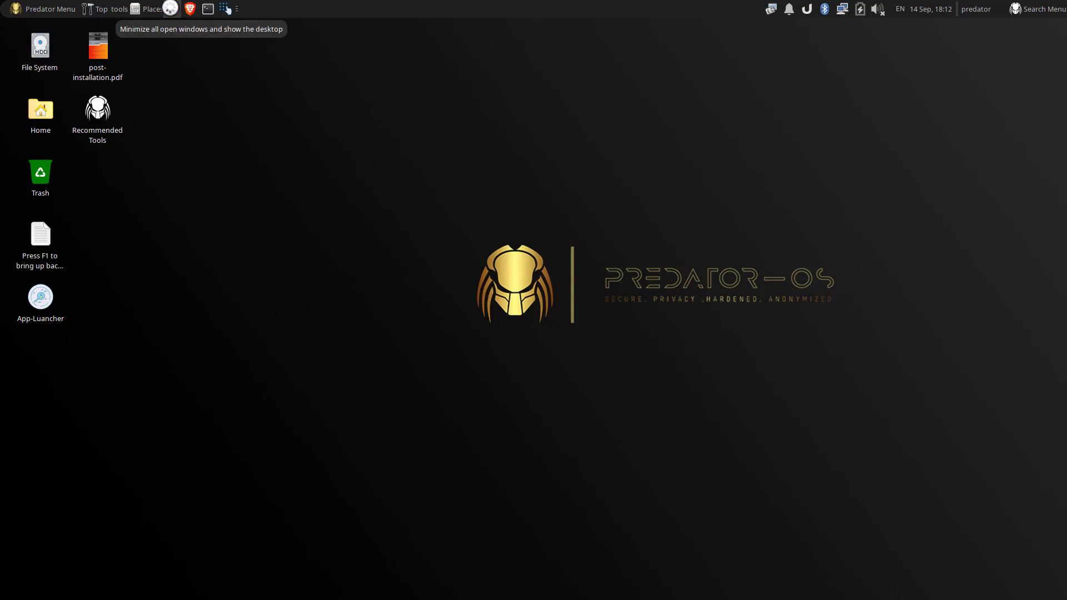
click(105, 9)
mouse_move(115, 50)
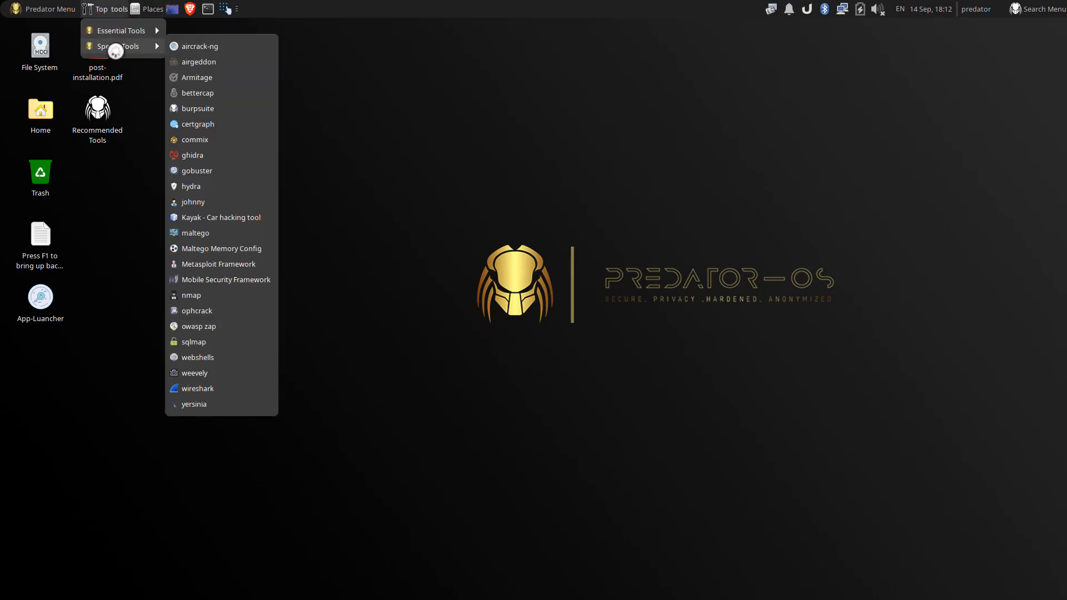
click(41, 6)
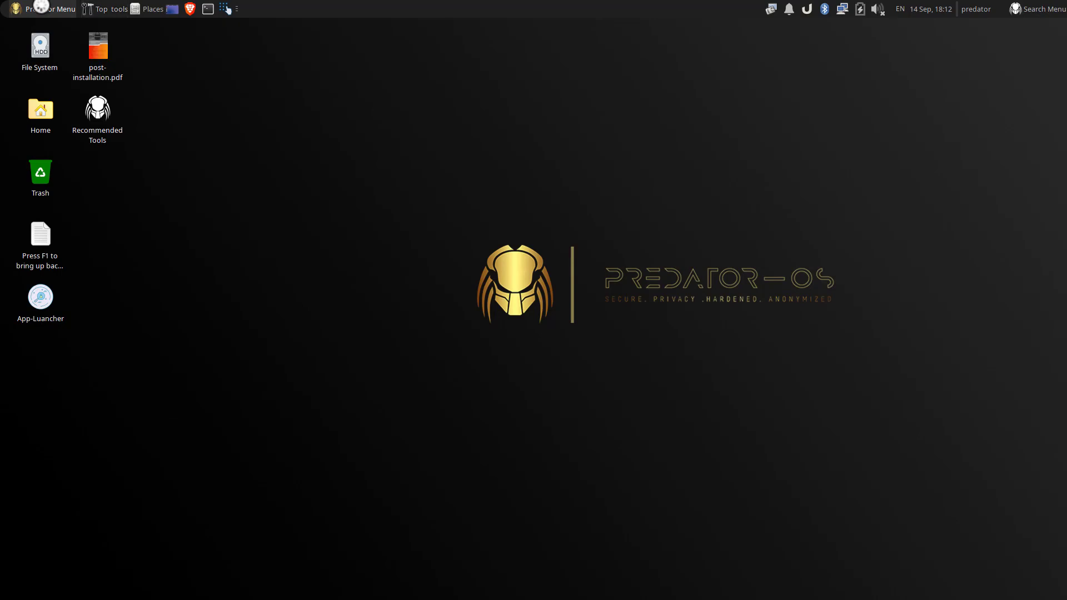
click(51, 9)
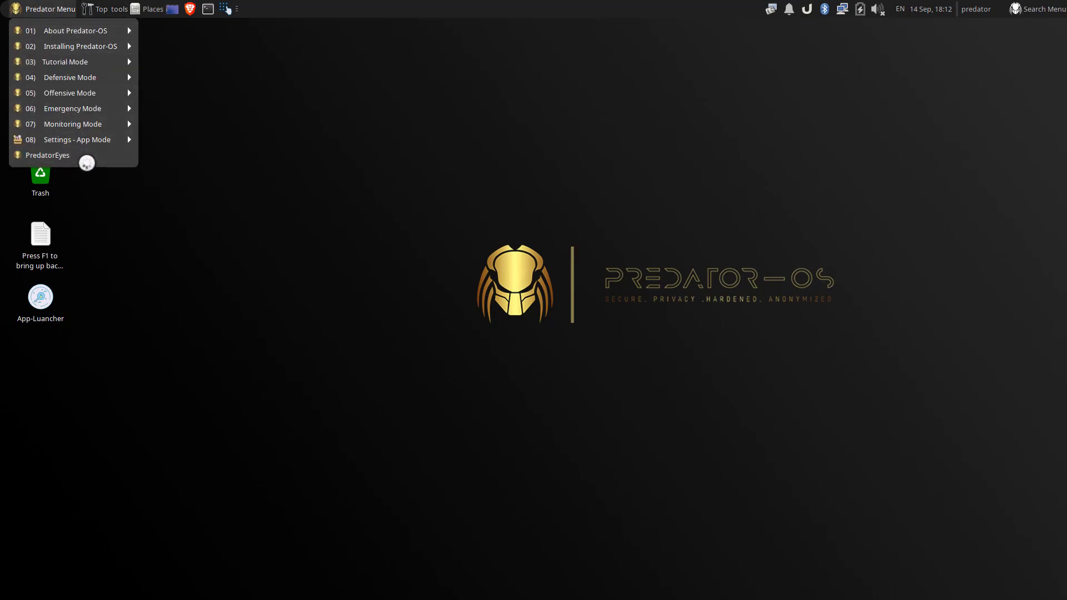
click(286, 127)
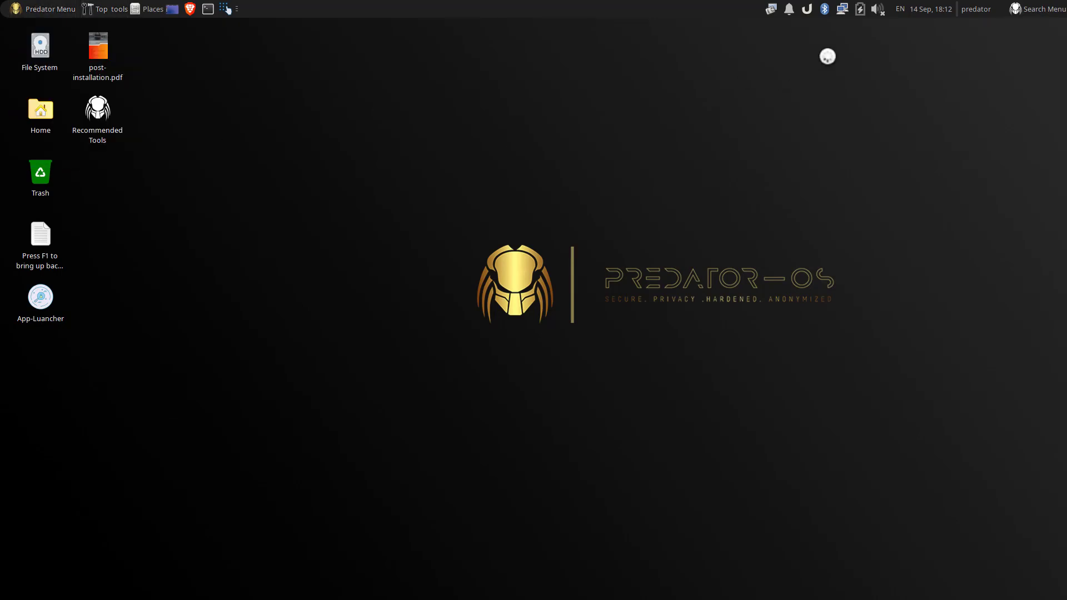
click(806, 9)
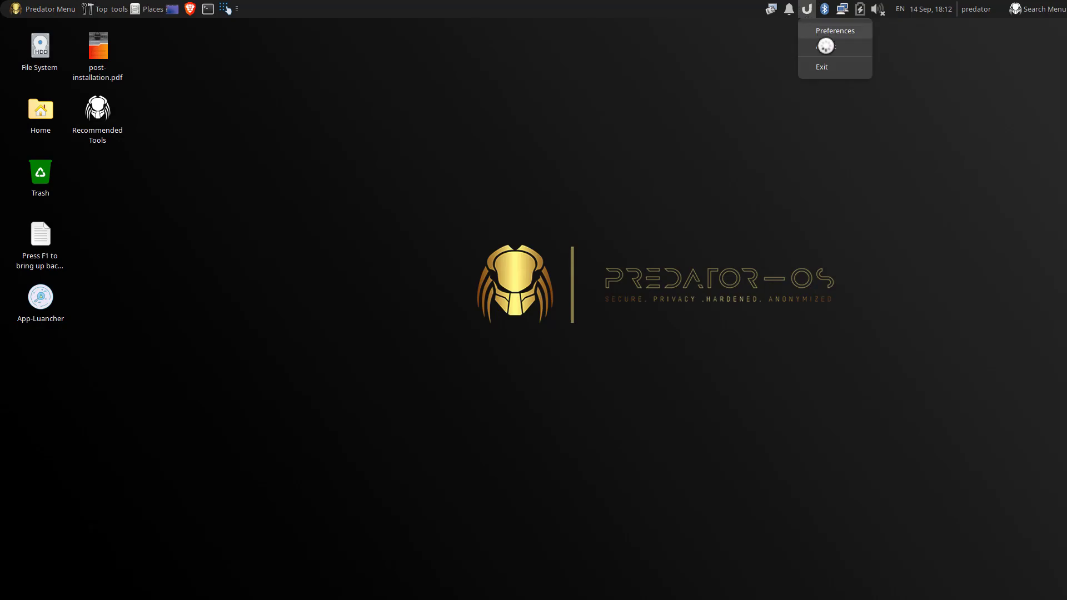
click(692, 68)
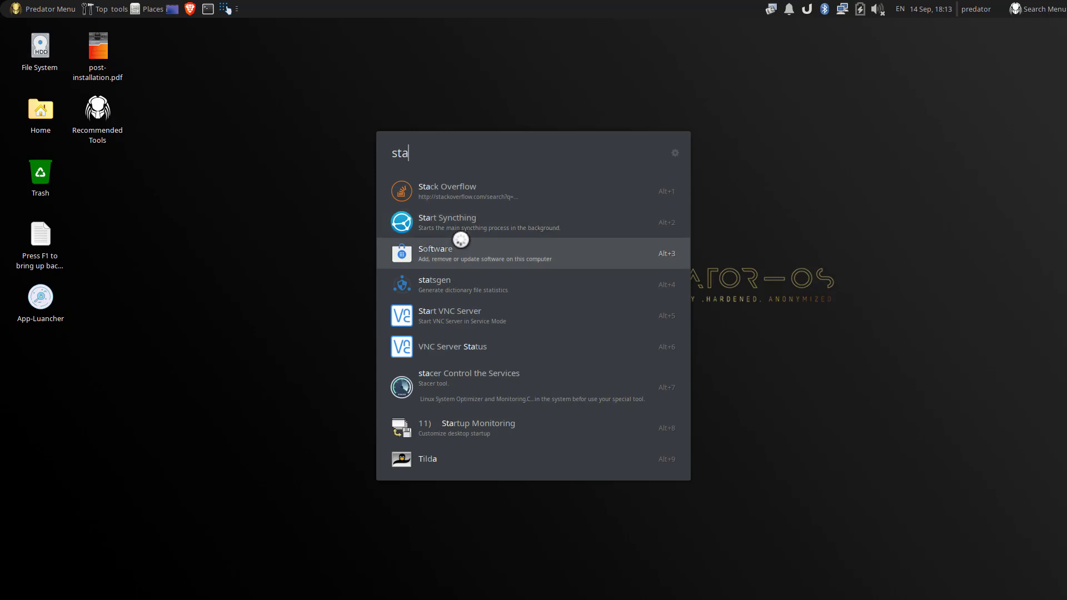
click(255, 227)
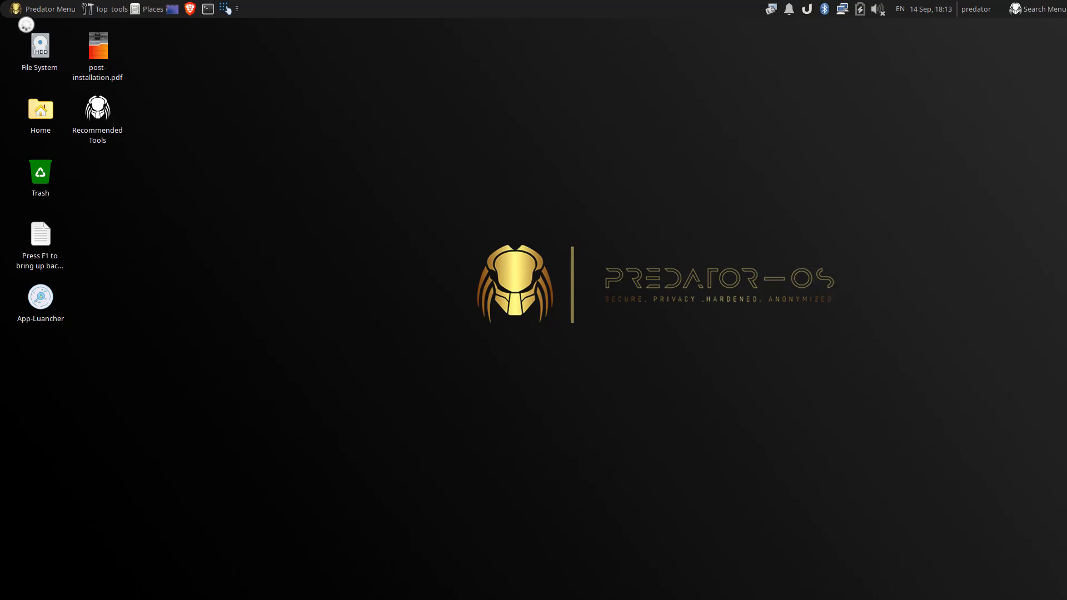
Step: Browse the Predator-OS modes menu and the Places list of common folders, then close them
click(39, 8)
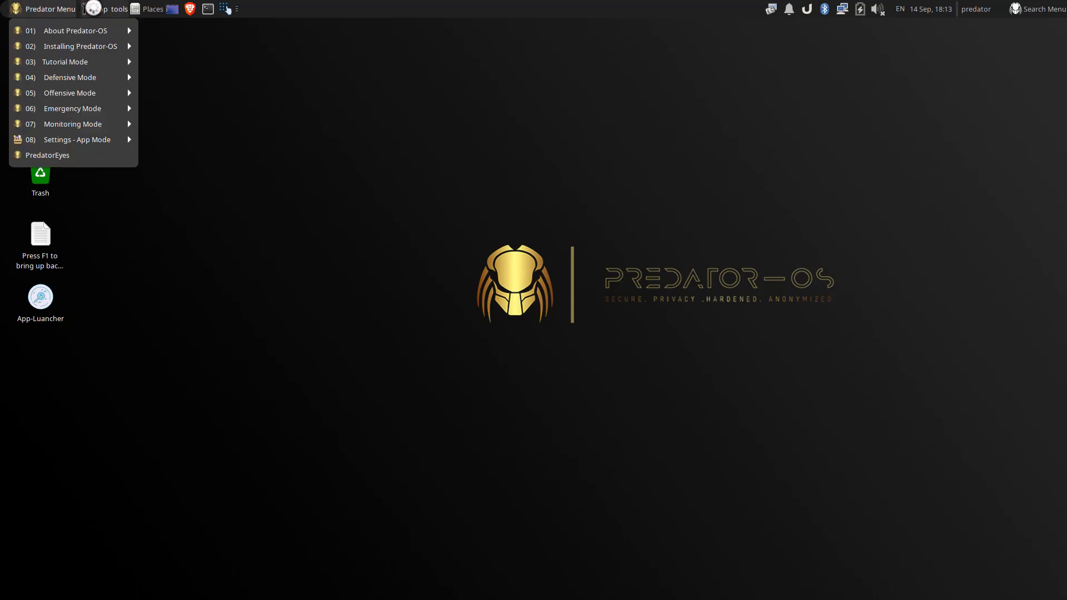
click(104, 8)
click(141, 6)
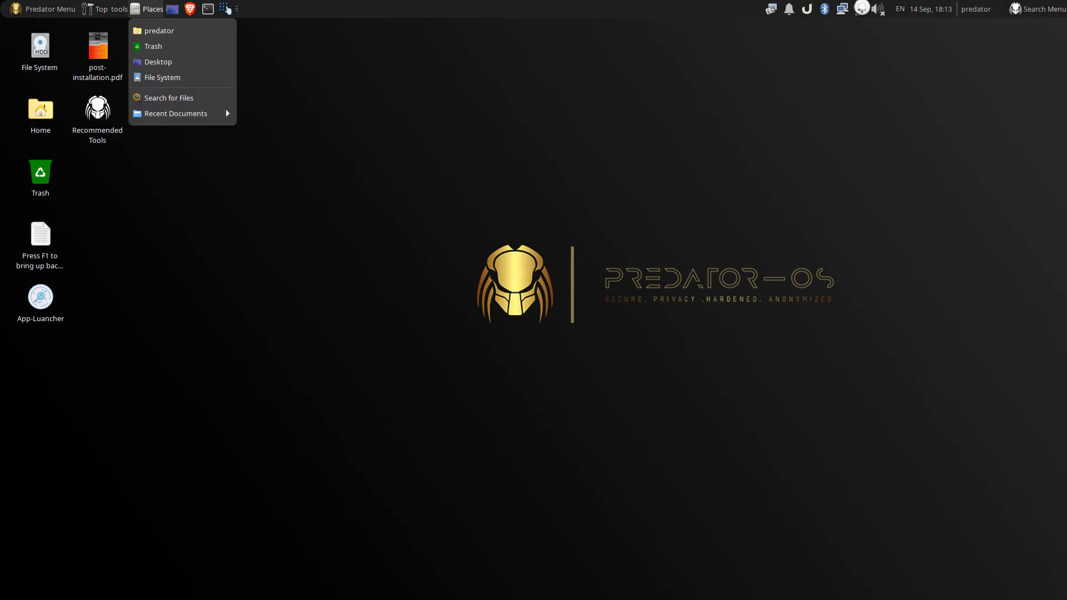
click(210, 242)
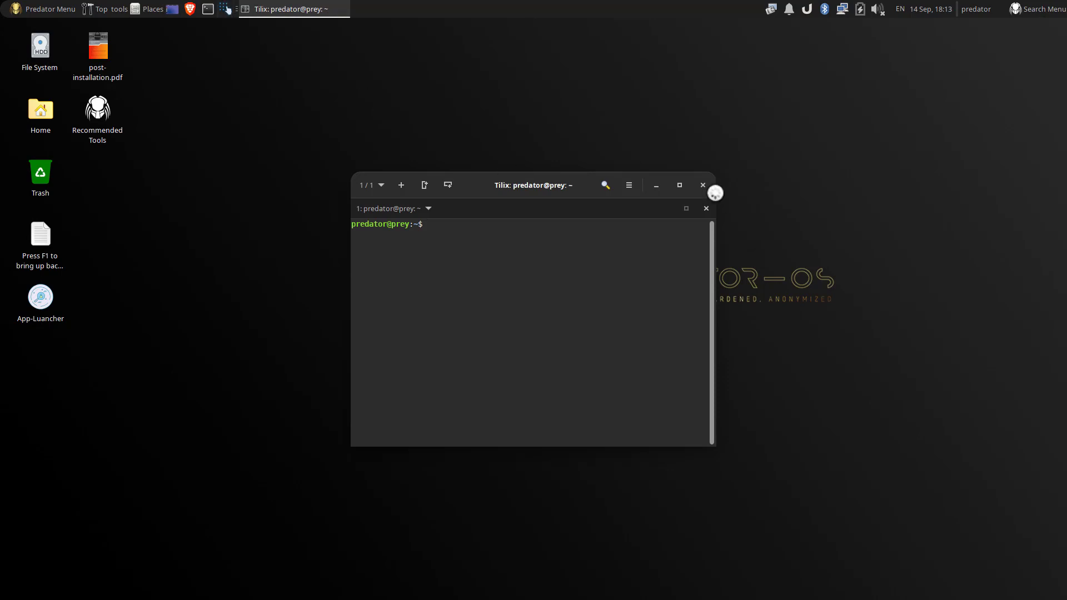
Step: Close the new Tilix terminal and view the desktop's right-click Applications menu
click(708, 183)
right_click(379, 152)
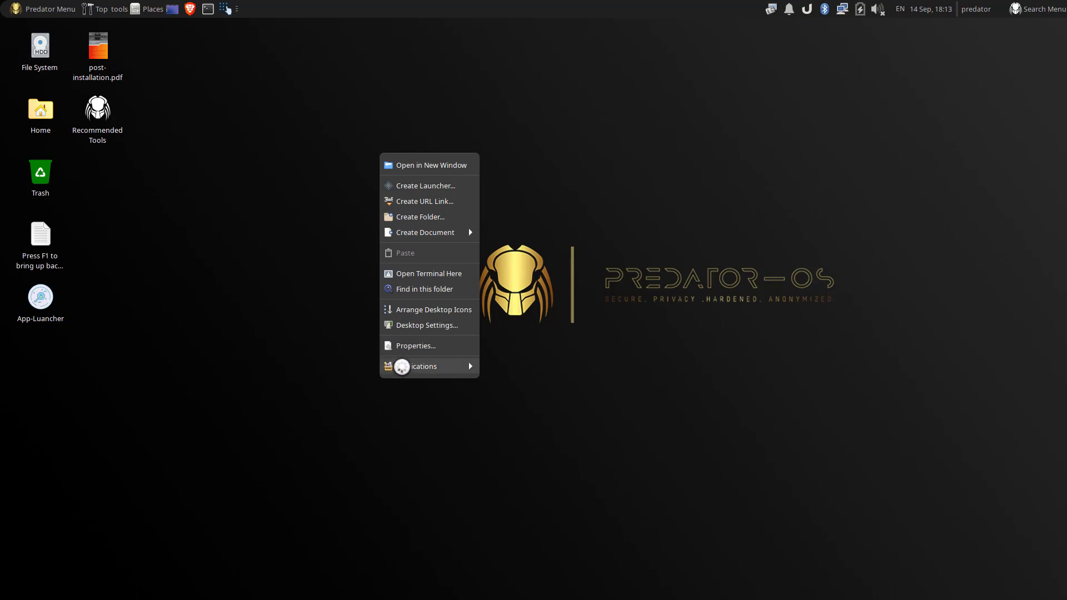
mouse_move(469, 365)
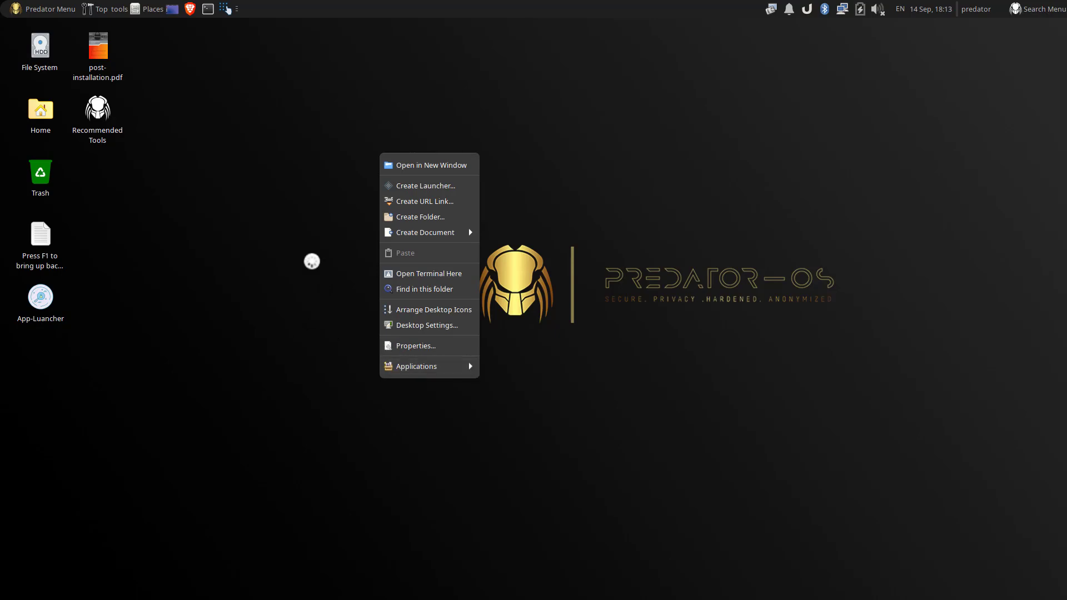
click(303, 261)
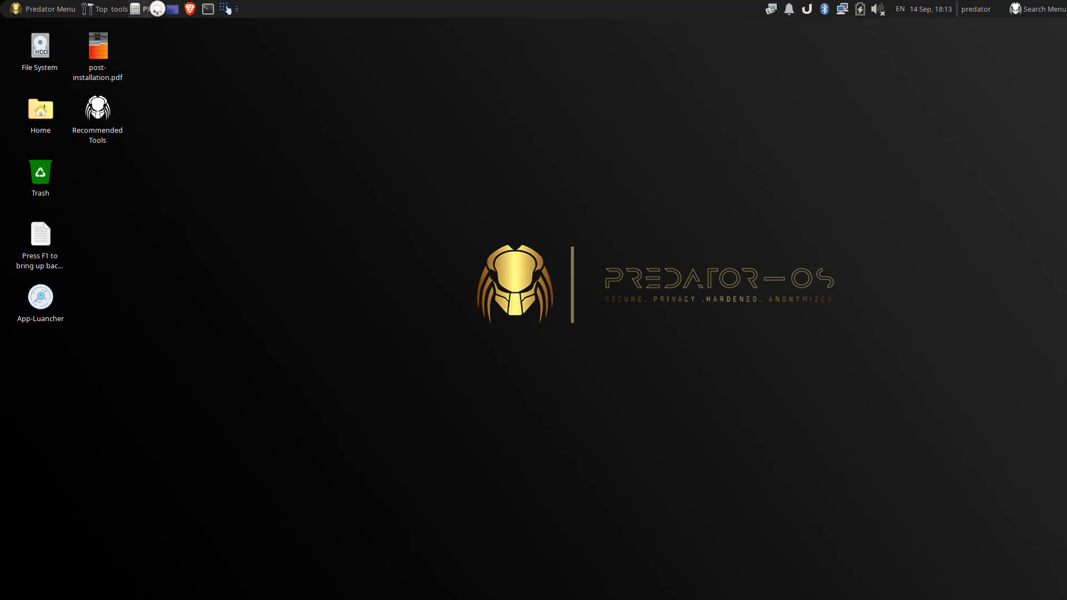